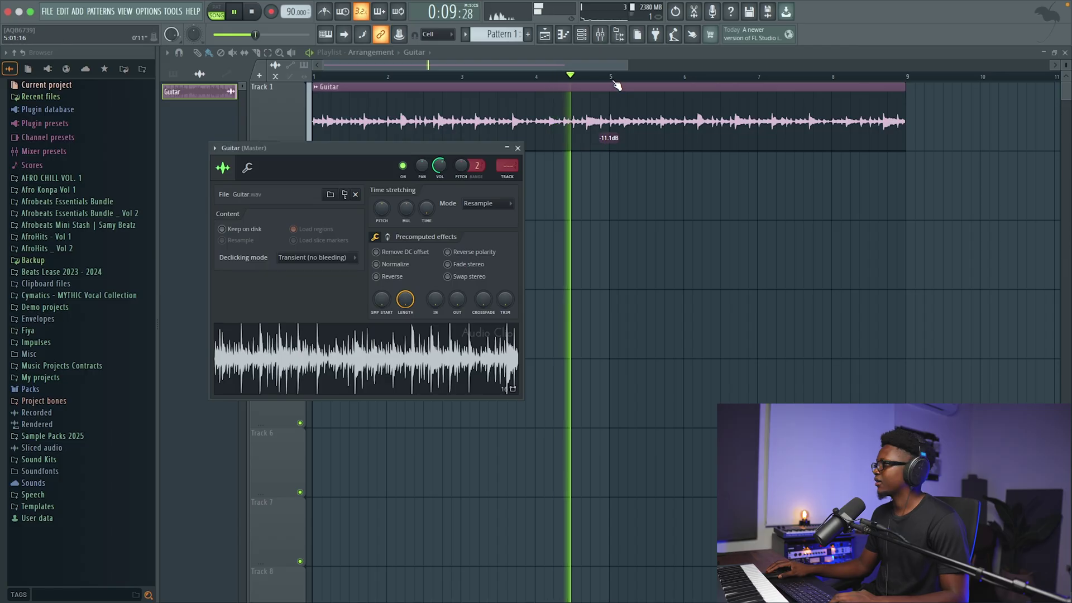
Step: Select the first four bars of the playlist as the loop region and trim the Guitar clip to that length
{"action": "left_click_drag", "start_coordinate": [614, 81], "coordinate": [314, 77]}
{"action": "key", "text": "space"}
{"action": "left_click_drag", "start_coordinate": [903, 86], "coordinate": [614, 92]}
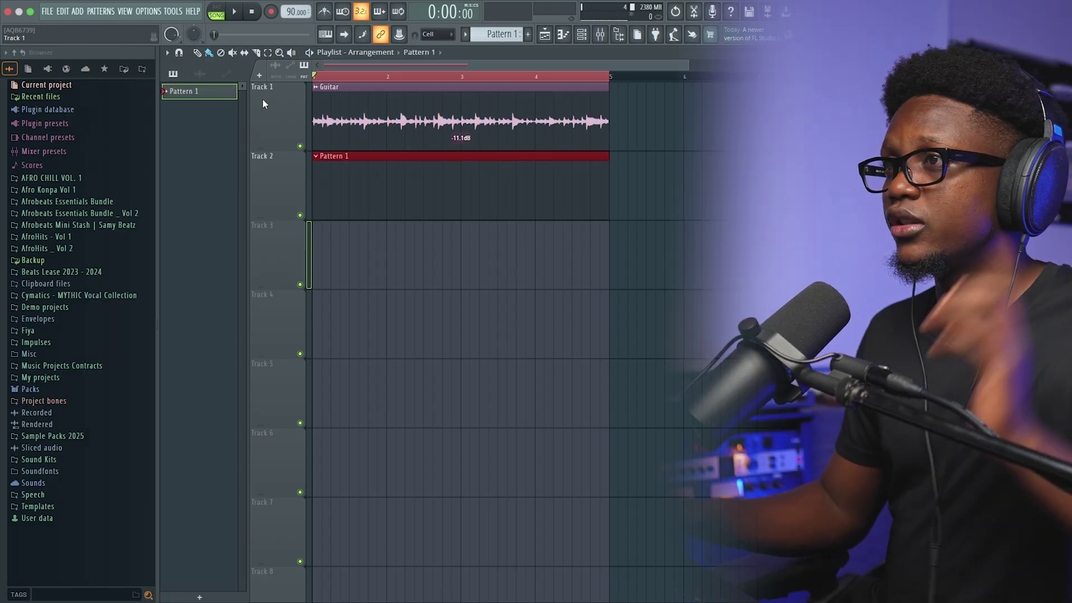
Step: Add the Addictive Keys instrument and load its Mark One - Real Stereo preset
{"action": "left_click", "coordinate": [78, 13]}
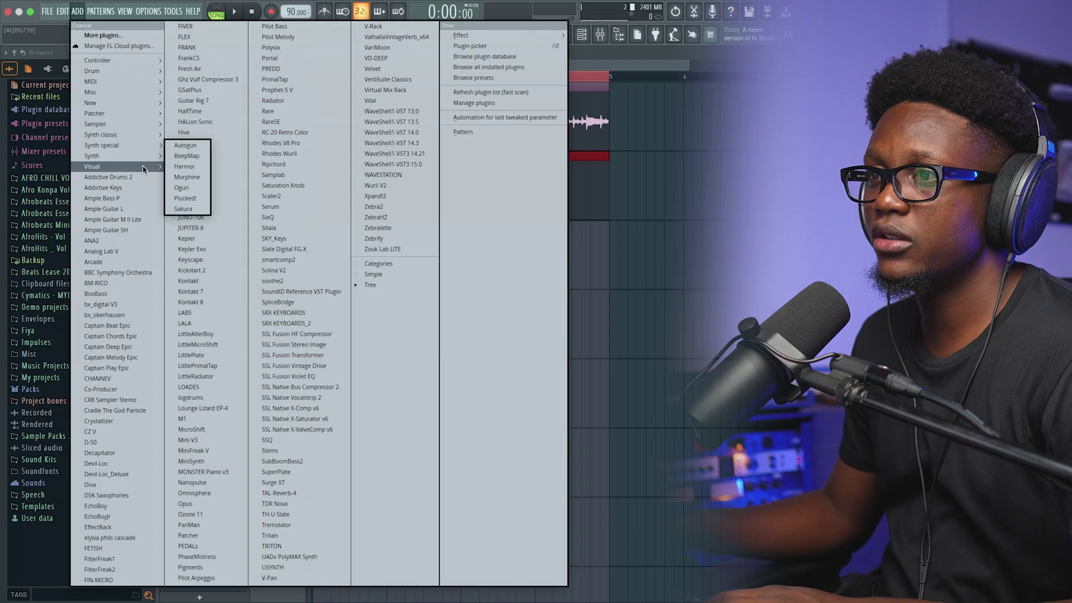
{"action": "left_click", "coordinate": [119, 187]}
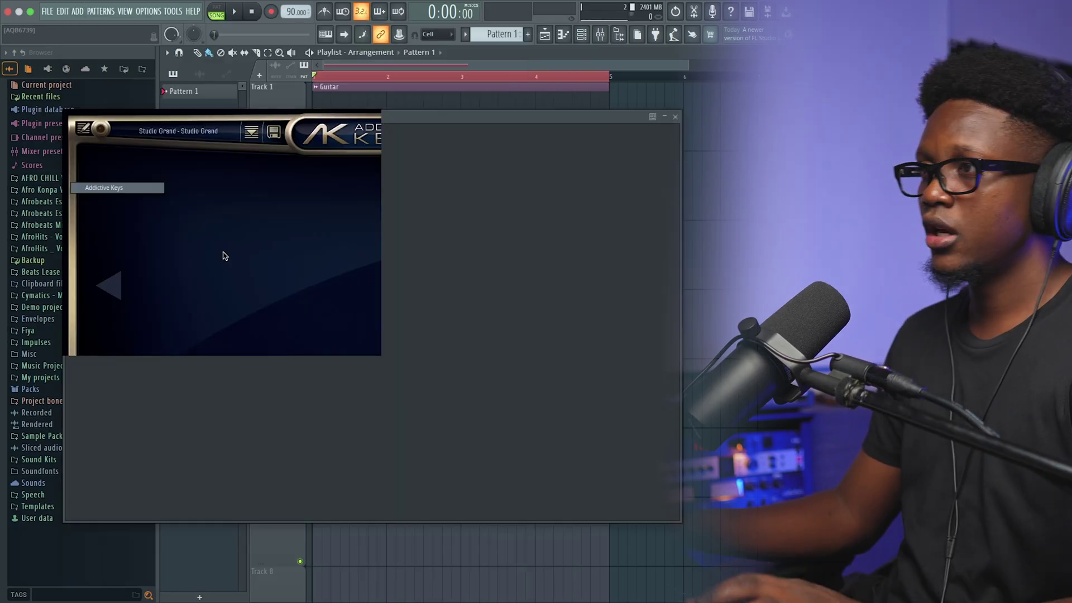
{"action": "left_click", "coordinate": [192, 148]}
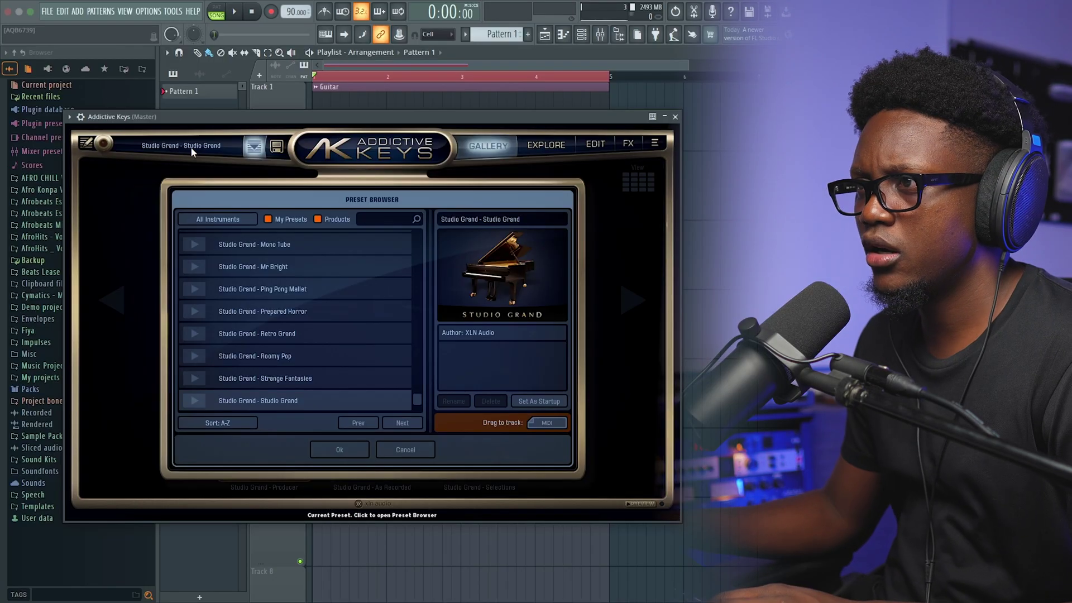
{"action": "left_click", "coordinate": [237, 220]}
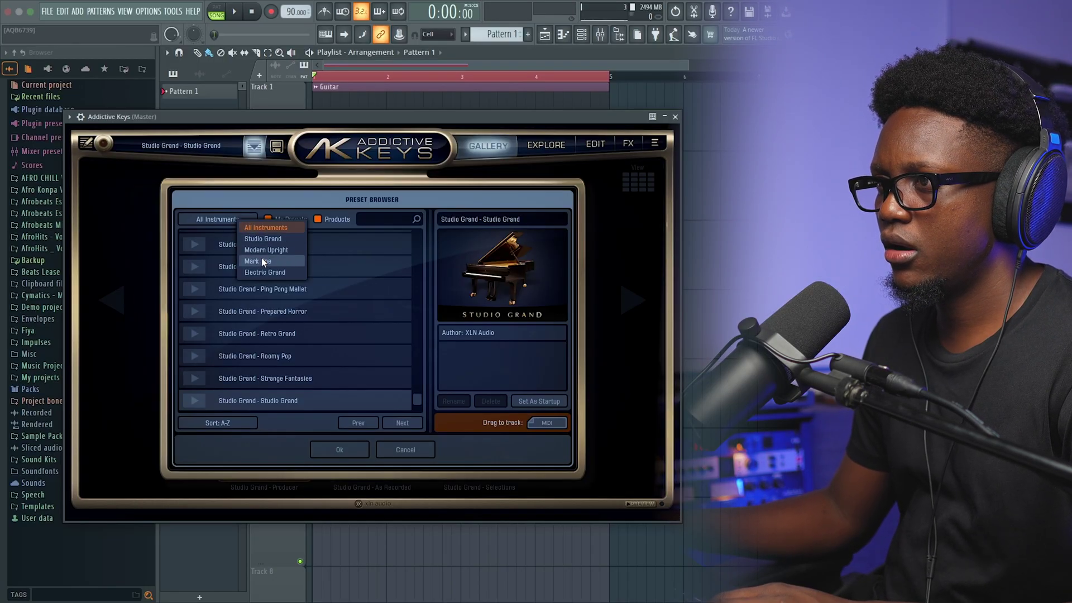
{"action": "left_click", "coordinate": [262, 260]}
{"action": "left_click", "coordinate": [248, 220]}
{"action": "left_click", "coordinate": [274, 258]}
{"action": "scroll", "coordinate": [299, 282], "scroll_direction": "down", "scroll_amount": 3}
{"action": "scroll", "coordinate": [299, 288], "scroll_direction": "down", "scroll_amount": 1}
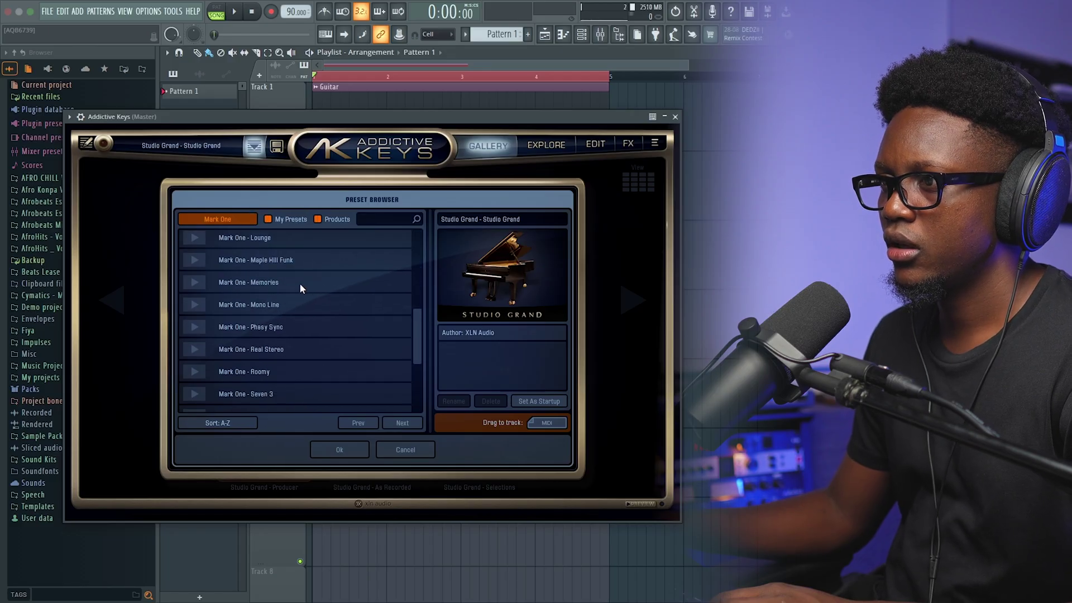
{"action": "left_click", "coordinate": [260, 351]}
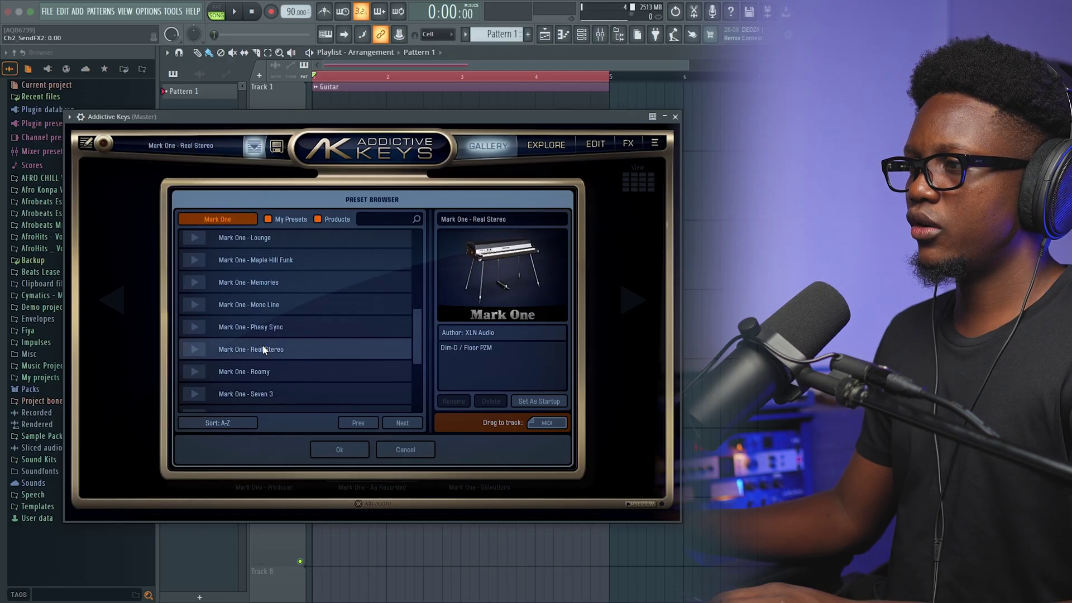
{"action": "left_click", "coordinate": [675, 116]}
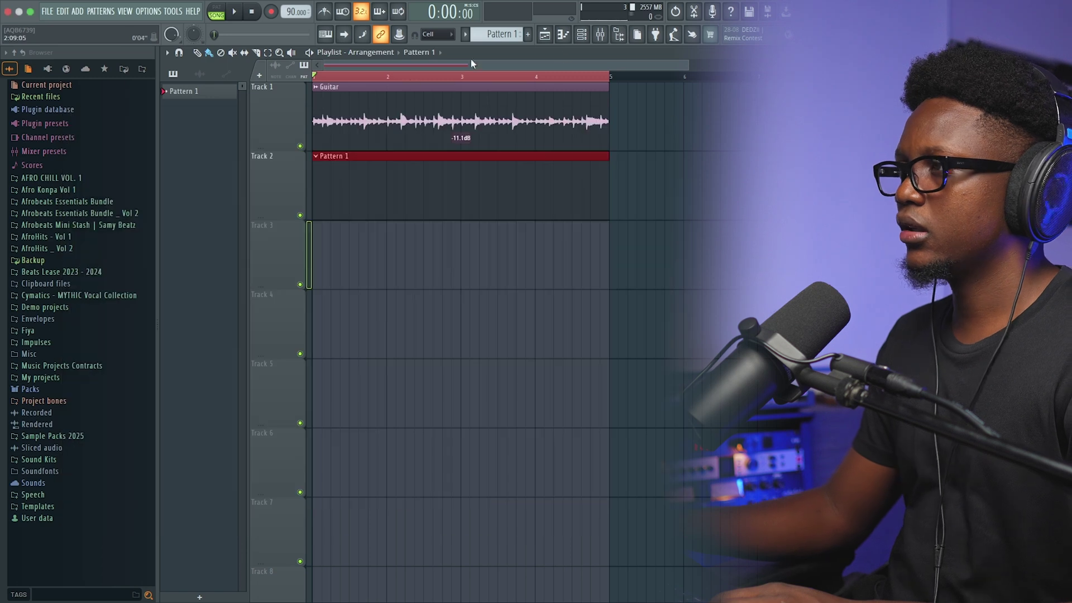
Step: Open the piano roll of the Addictive Keys channel
{"action": "left_click", "coordinate": [586, 38]}
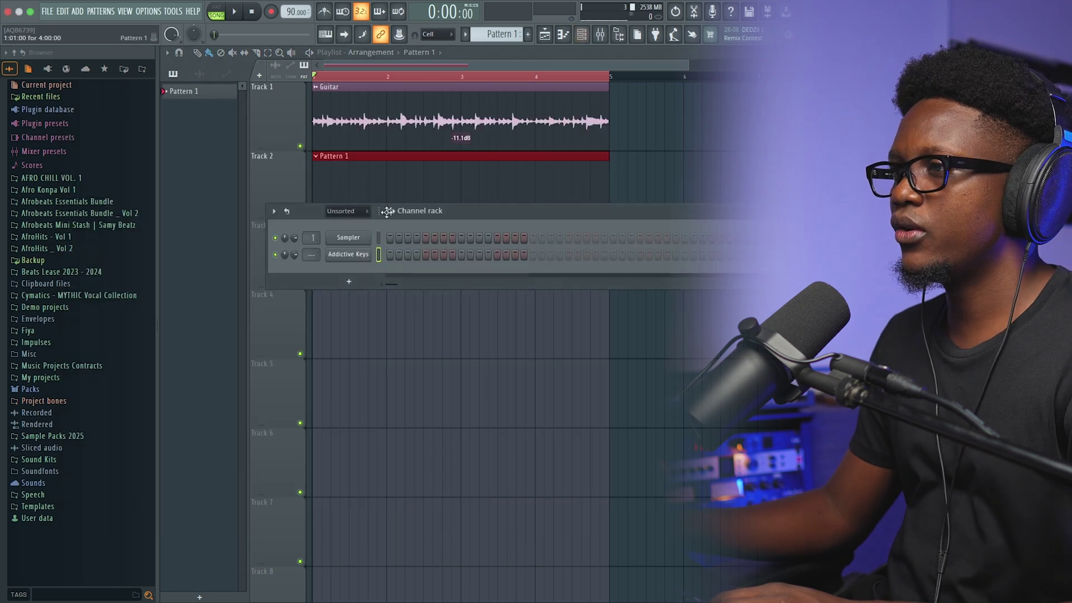
{"action": "right_click", "coordinate": [359, 263]}
{"action": "left_click", "coordinate": [399, 256]}
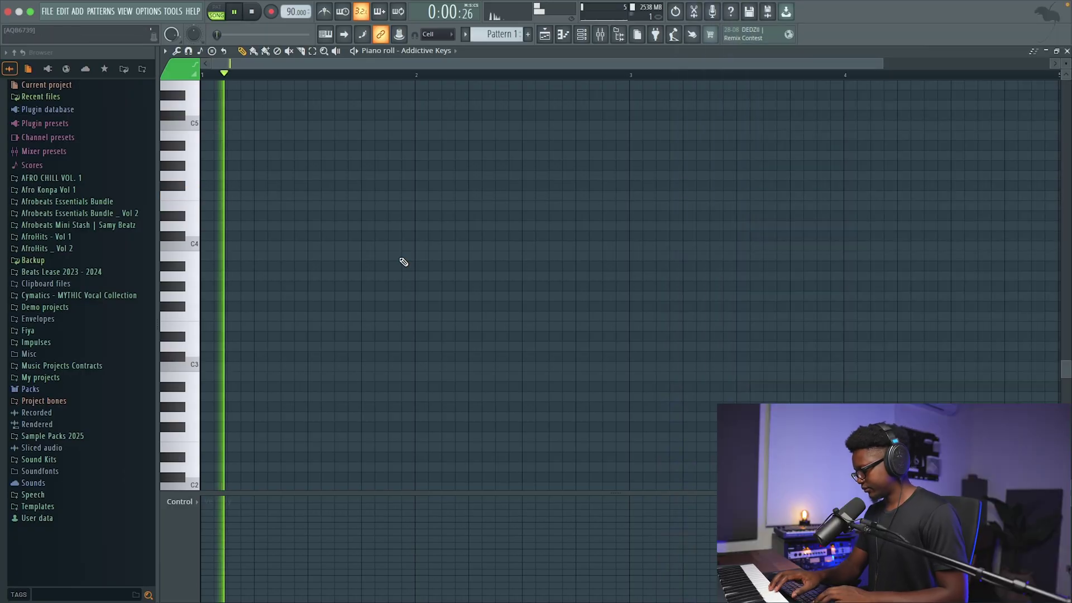
Step: Play the guitar loop repeatedly from the start to work out matching notes on the keyboard
{"action": "key", "text": "space"}
{"action": "key", "text": "space"}
{"action": "key", "text": "space"}
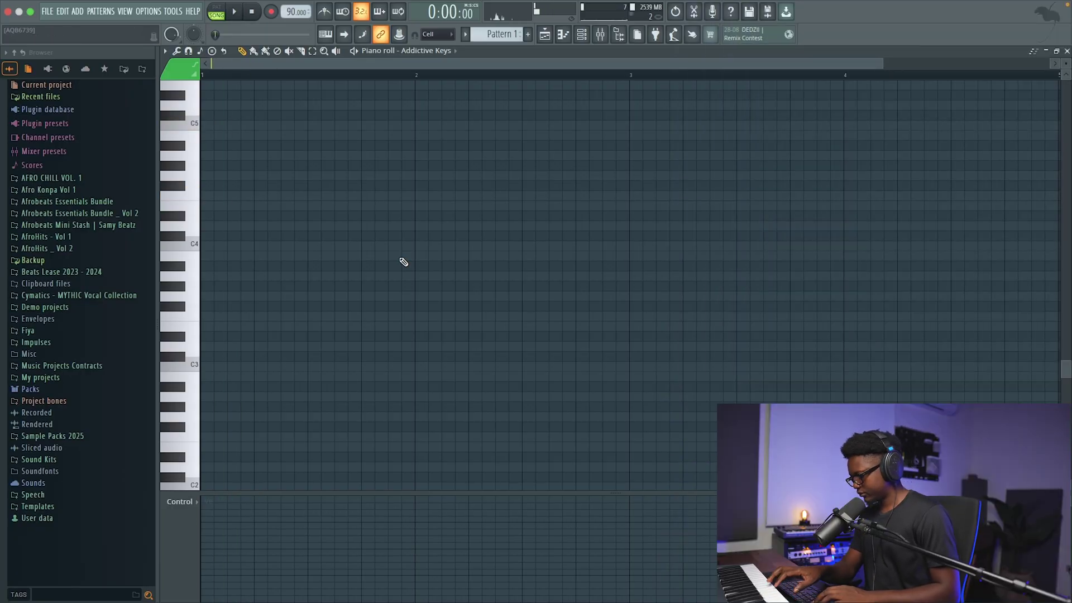
{"action": "key", "text": "space"}
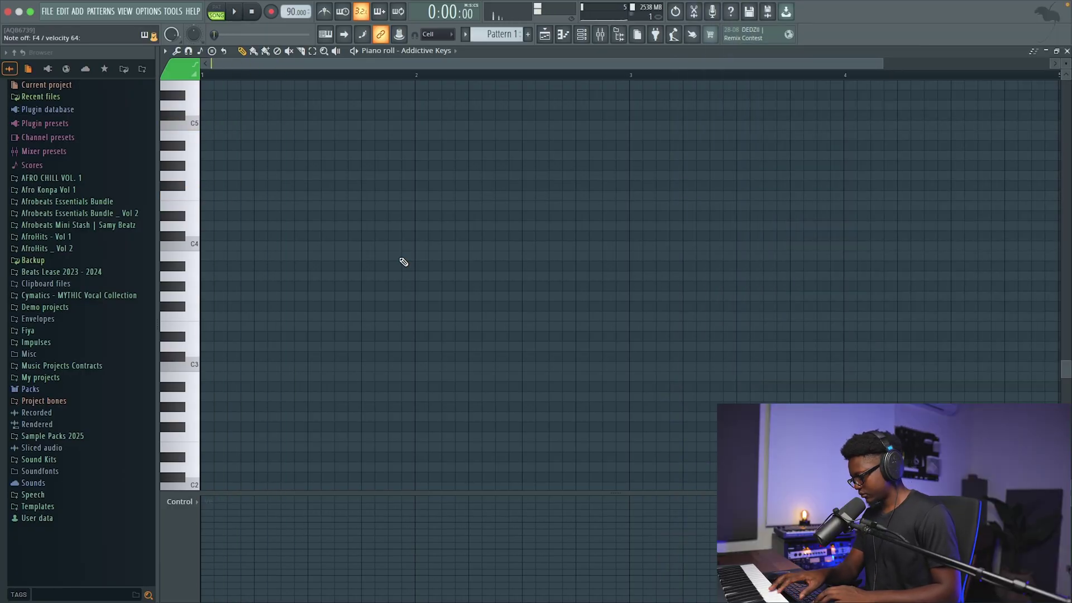
{"action": "key", "text": "space"}
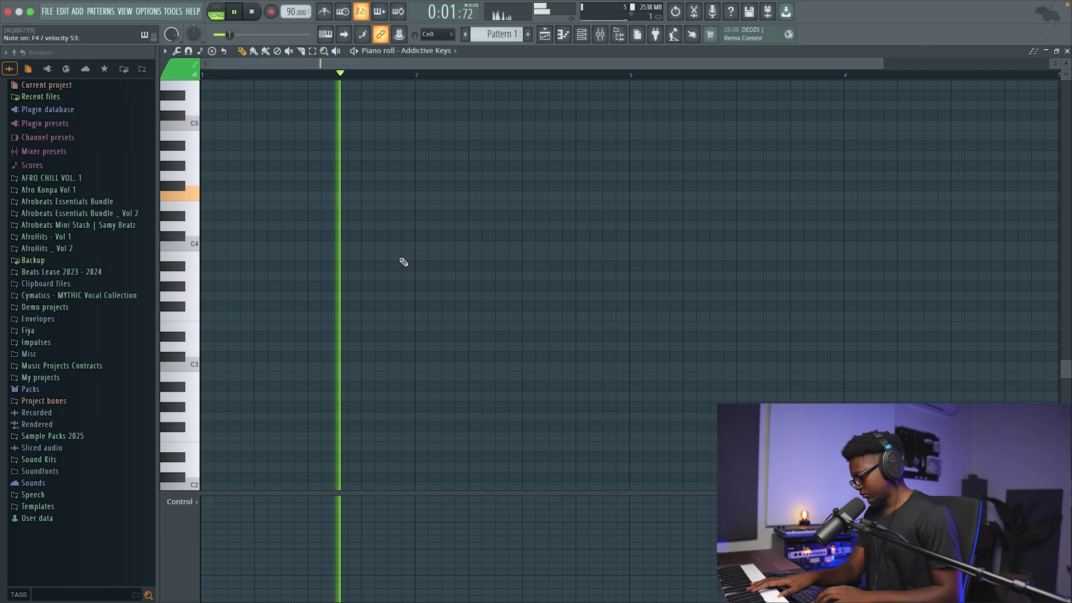
{"action": "key", "text": "space"}
{"action": "key", "text": "space"}
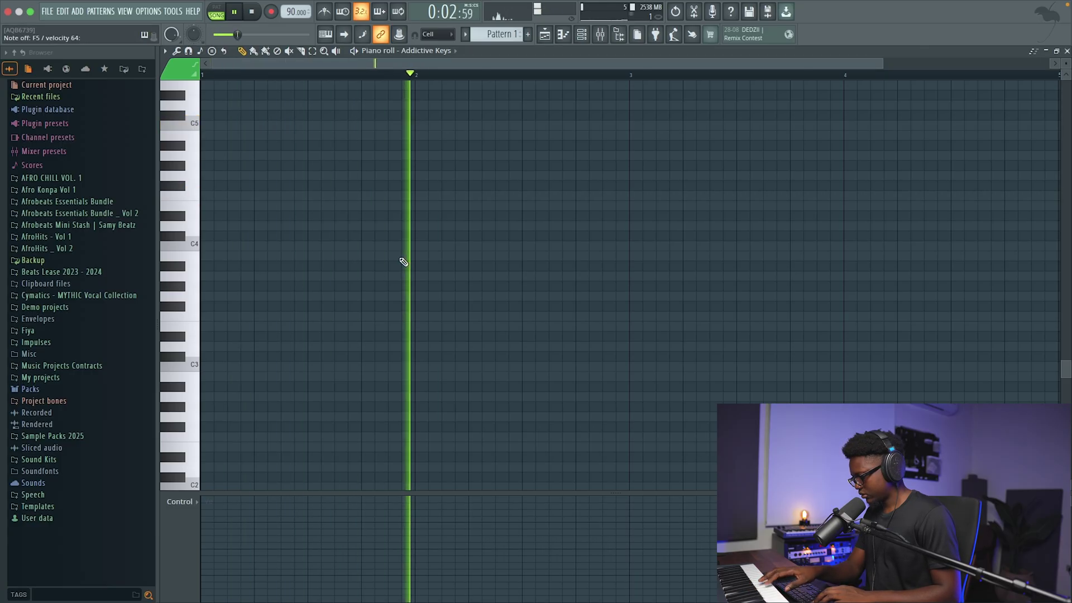
{"action": "key", "text": "space"}
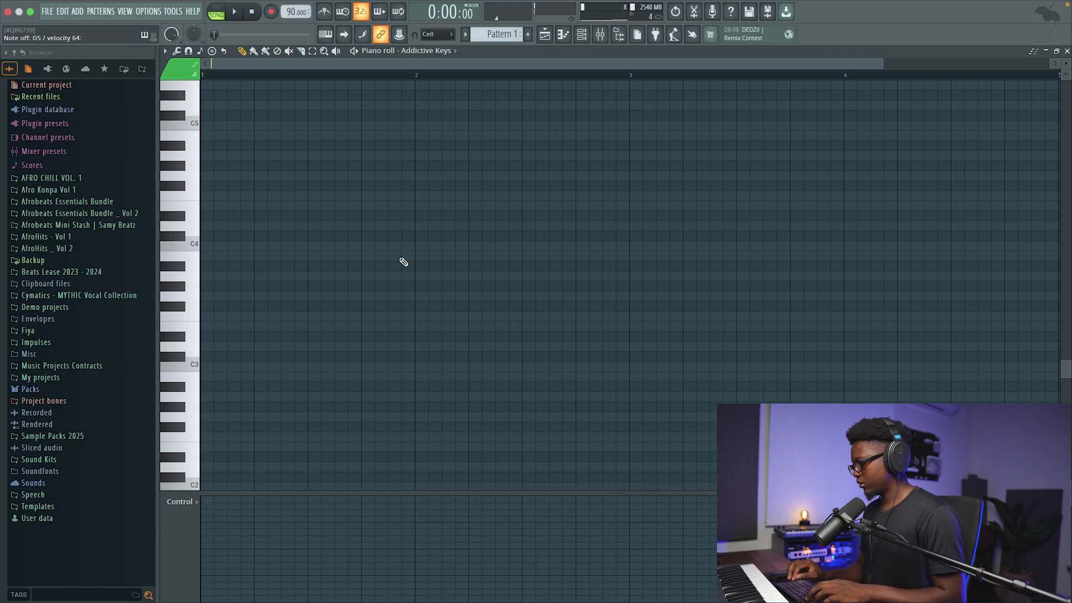
Step: Enter half-bar root notes C5, F5, C5 and G4 across the first two bars and check them against the loop
{"action": "scroll", "coordinate": [347, 240], "scroll_direction": "up", "scroll_amount": 3}
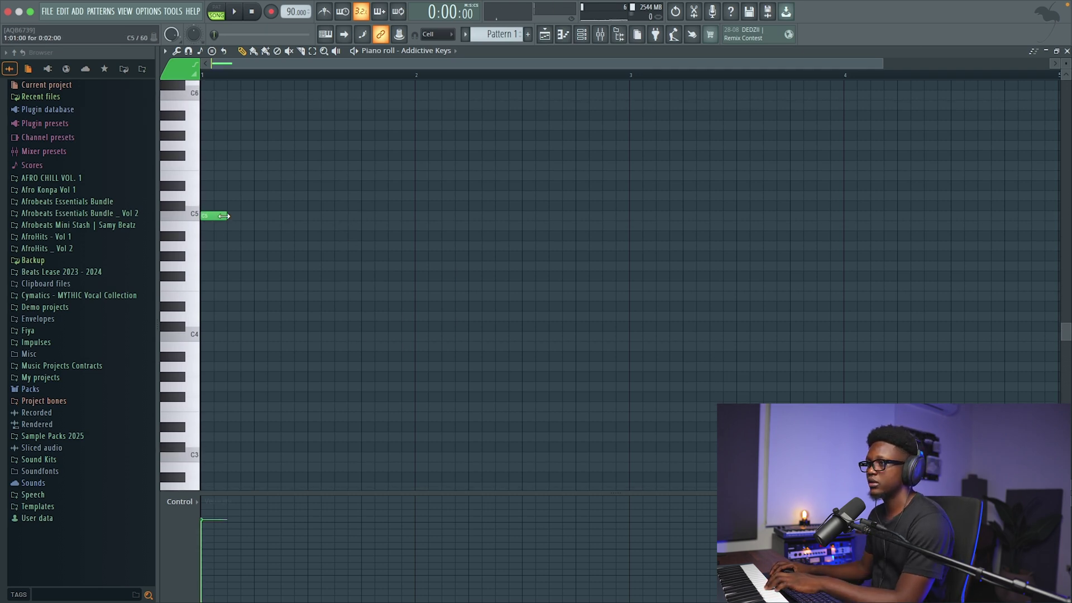
{"action": "left_click", "coordinate": [1067, 51]}
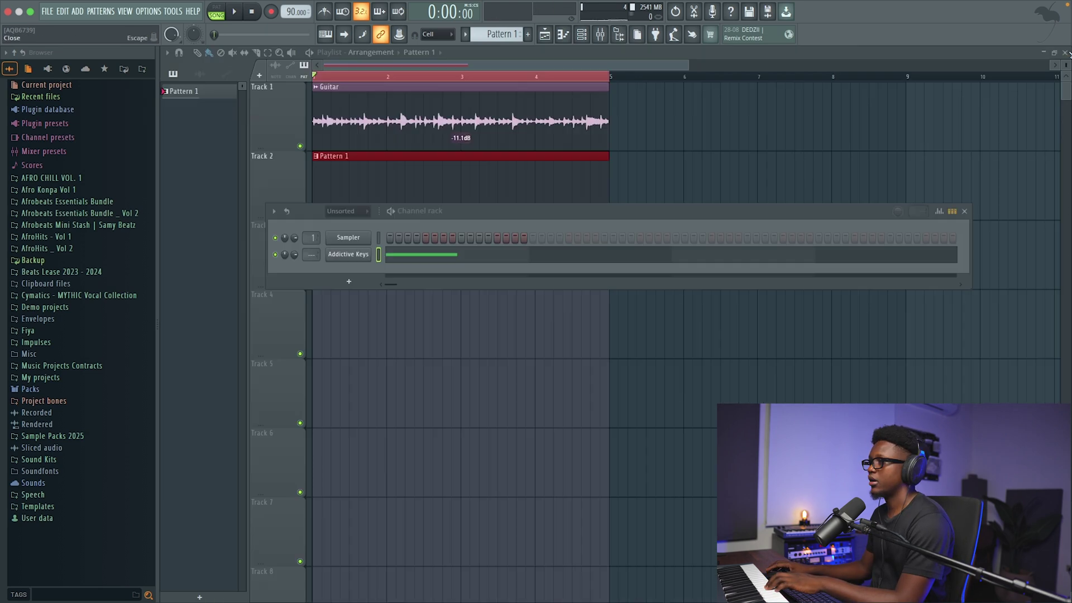
{"action": "left_click", "coordinate": [448, 257]}
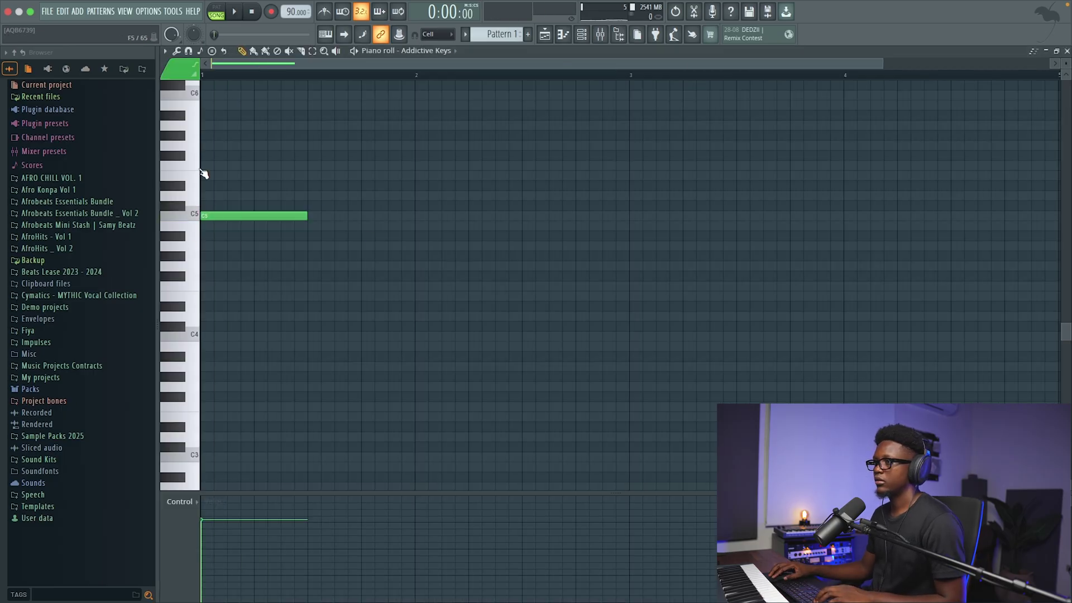
{"action": "left_click", "coordinate": [316, 166]}
{"action": "key", "text": "space"}
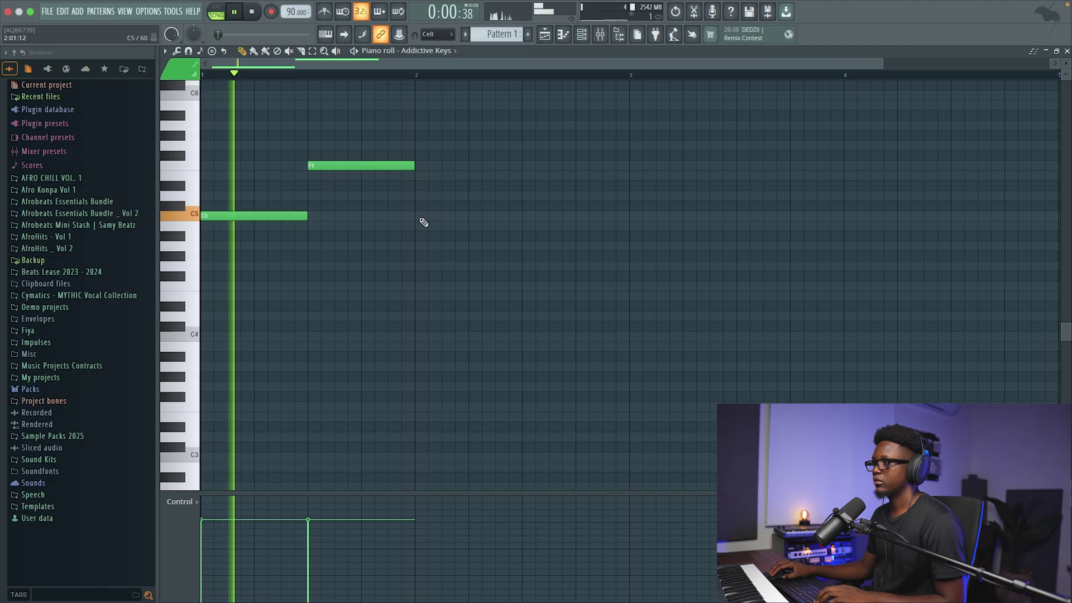
{"action": "left_click", "coordinate": [420, 217]}
{"action": "left_click", "coordinate": [526, 246]}
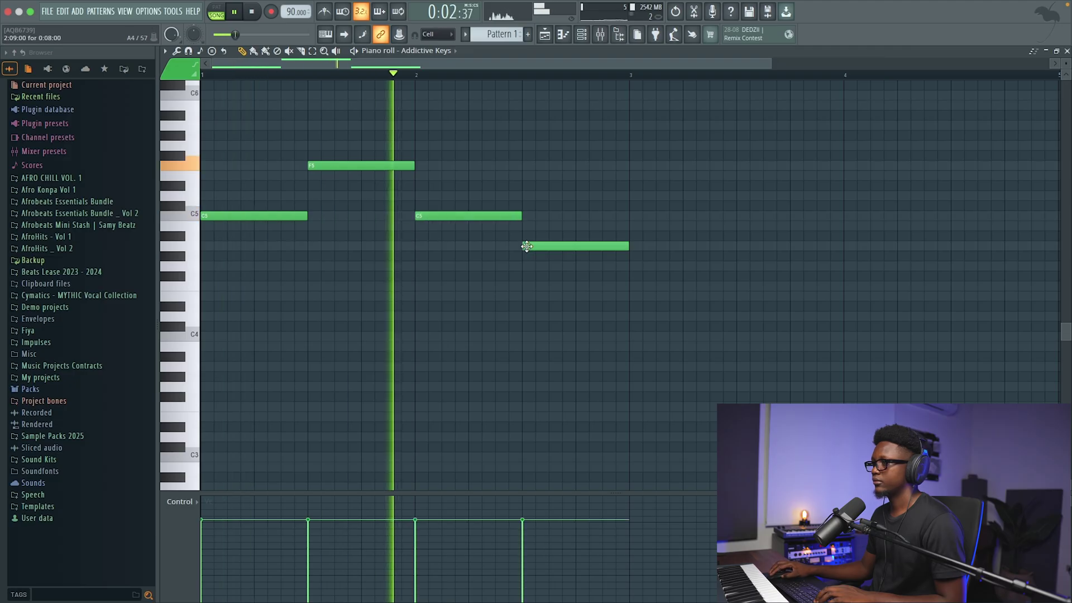
{"action": "left_click_drag", "start_coordinate": [554, 250], "coordinate": [555, 271]}
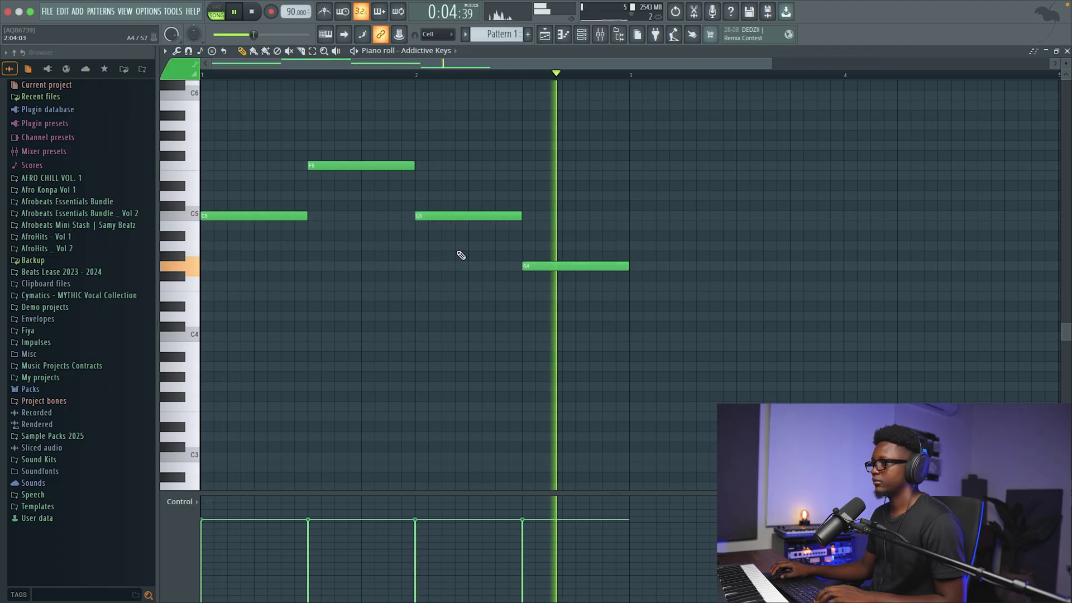
{"action": "key", "text": "space"}
Step: Build the first chord by adding half-bar notes D#5 and G5 above the opening C5
{"action": "scroll", "coordinate": [460, 253], "scroll_direction": "up", "scroll_amount": 3}
{"action": "mouse_move", "coordinate": [558, 360]}
{"action": "left_mouse_down"}
{"action": "mouse_move", "coordinate": [555, 380]}
{"action": "mouse_move", "coordinate": [557, 359]}
{"action": "left_mouse_up"}
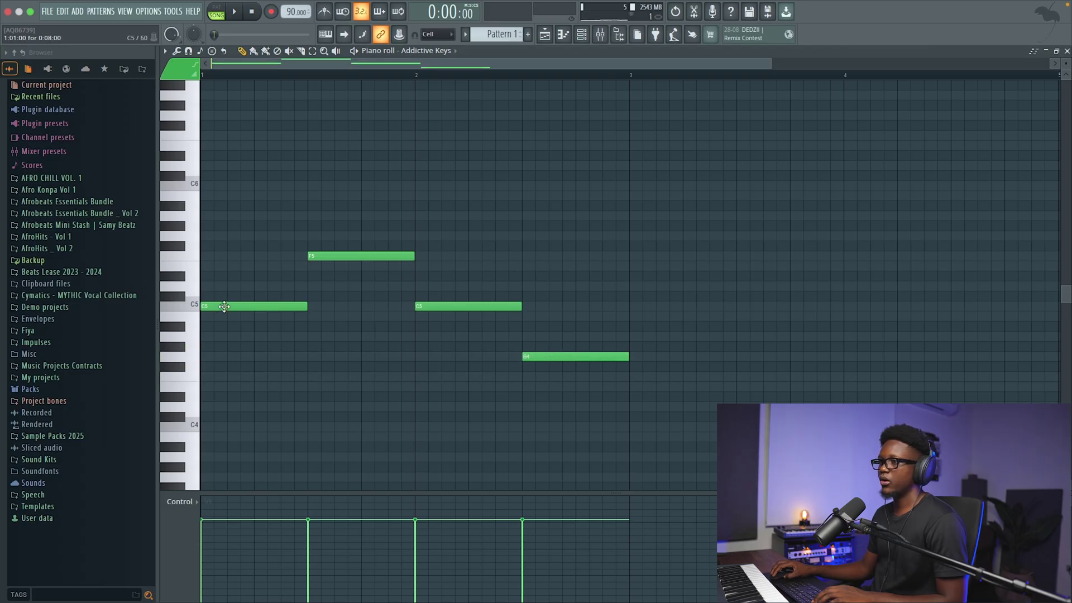
{"action": "left_click_drag", "start_coordinate": [172, 270], "coordinate": [212, 281]}
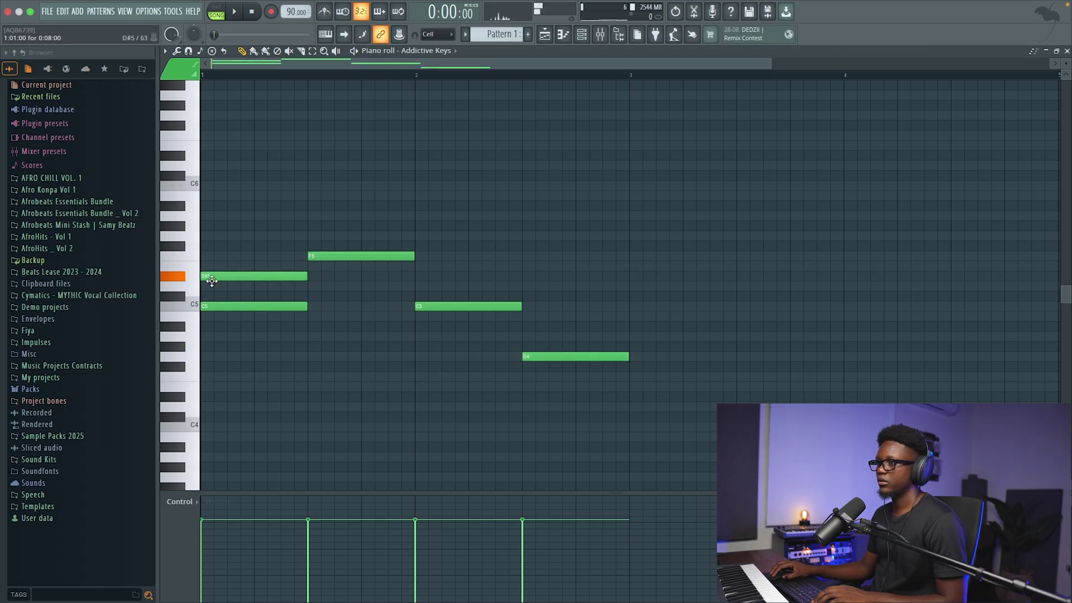
{"action": "left_click_drag", "start_coordinate": [219, 238], "coordinate": [186, 238]}
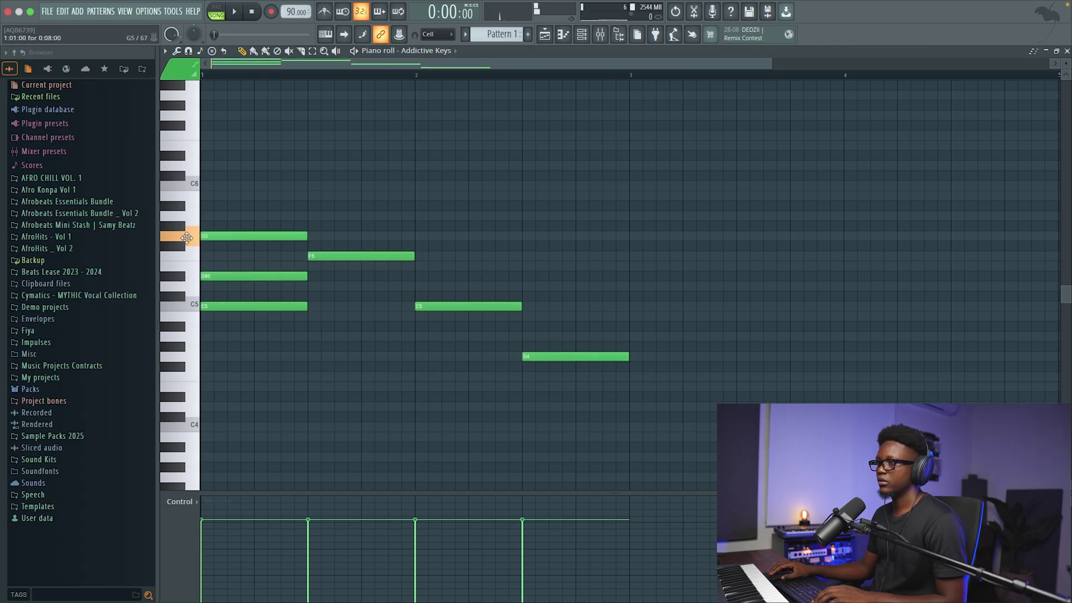
Step: Build the second chord by adding half-bar notes G#5 and C6 above the F5 root
{"action": "left_click", "coordinate": [313, 216]}
{"action": "left_click", "coordinate": [316, 194]}
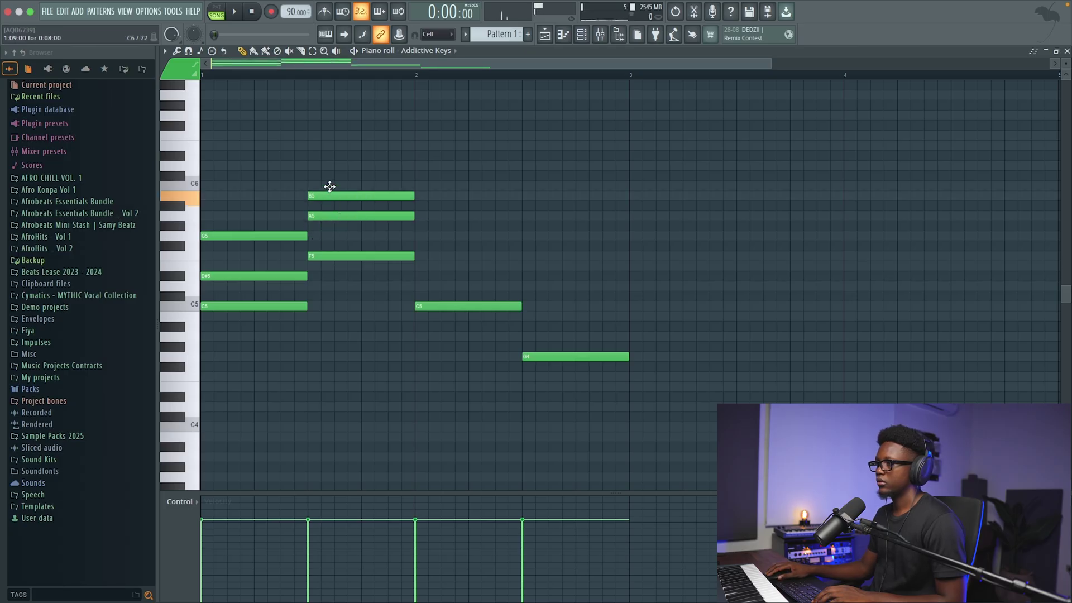
{"action": "left_click_drag", "start_coordinate": [329, 187], "coordinate": [330, 183]}
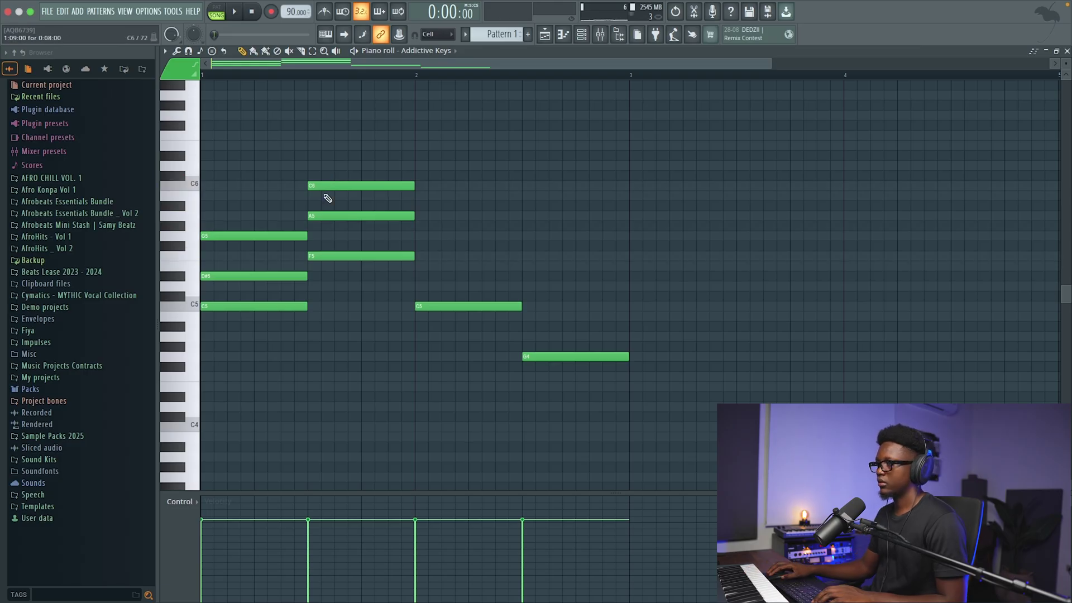
{"action": "key", "text": "space"}
{"action": "left_click_drag", "start_coordinate": [315, 215], "coordinate": [320, 229]}
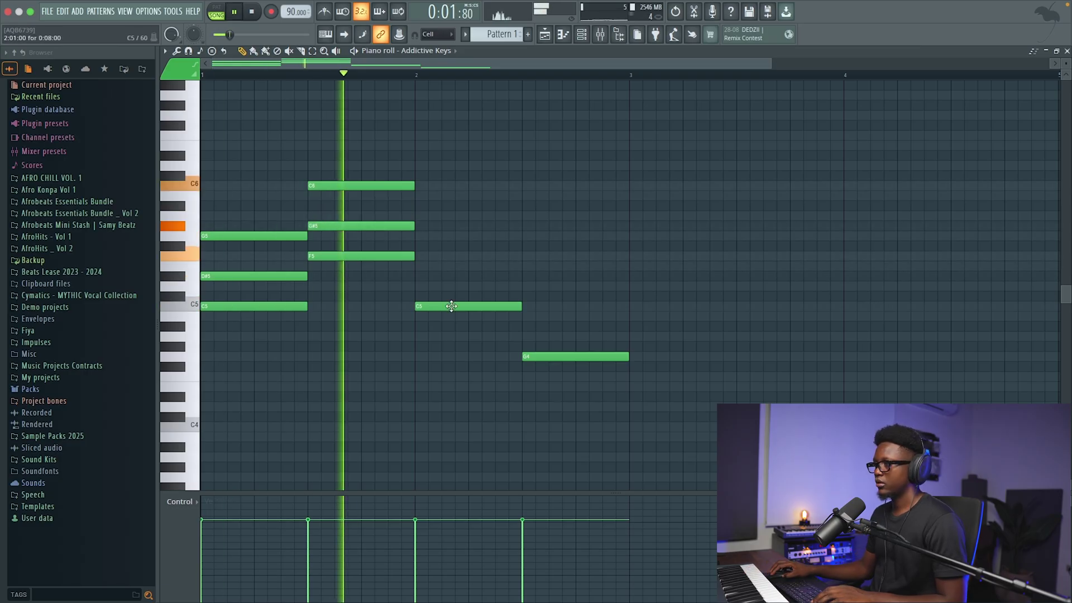
Step: Complete the bar 2 chords by adding D#5 and G5 above C5, and B4 and D5 above G4
{"action": "key", "text": "space"}
{"action": "left_click", "coordinate": [421, 276]}
{"action": "mouse_move", "coordinate": [421, 277]}
{"action": "left_mouse_down"}
{"action": "mouse_move", "coordinate": [427, 257]}
{"action": "mouse_move", "coordinate": [428, 277]}
{"action": "left_mouse_up"}
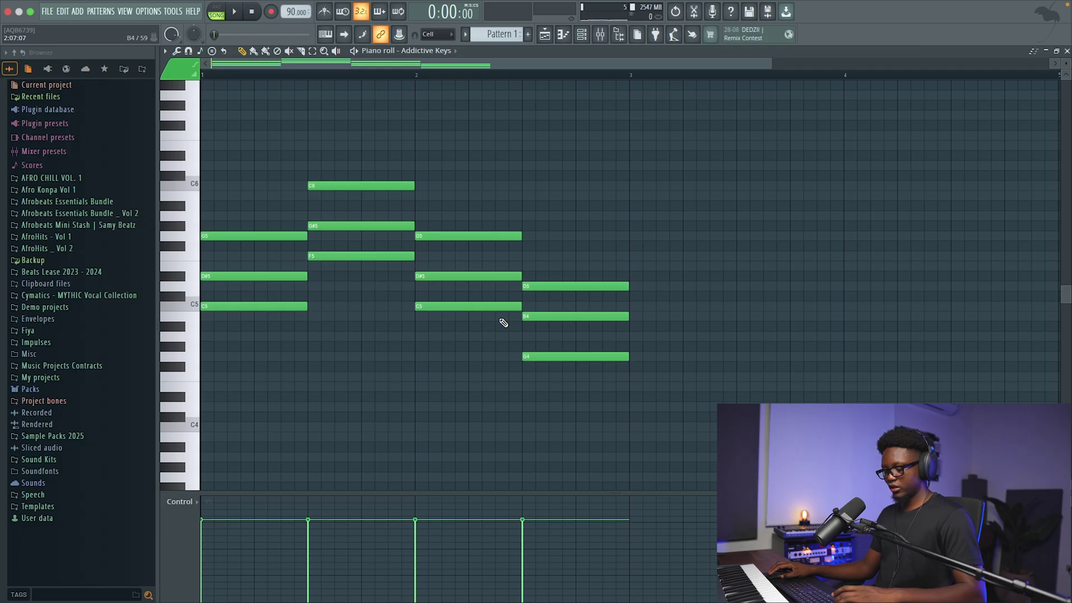
Step: Randomize the chord notes' levels, then lower their velocities with the level scaling Multiply setting while listening to the loop
{"action": "key", "text": "alt+r"}
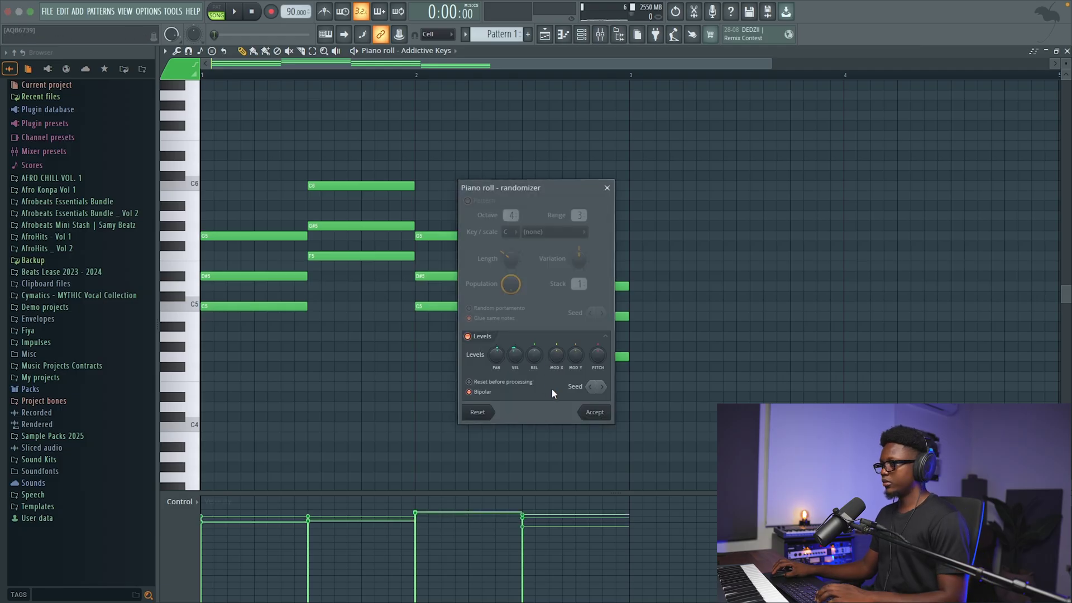
{"action": "left_click", "coordinate": [595, 413]}
{"action": "key", "text": "alt+x"}
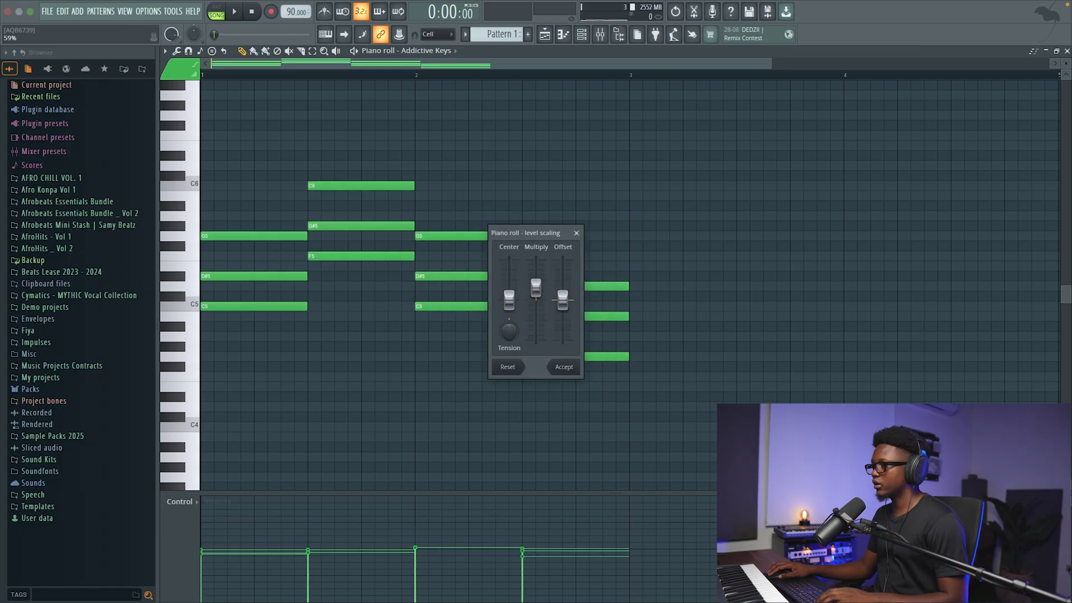
{"action": "key", "text": "space"}
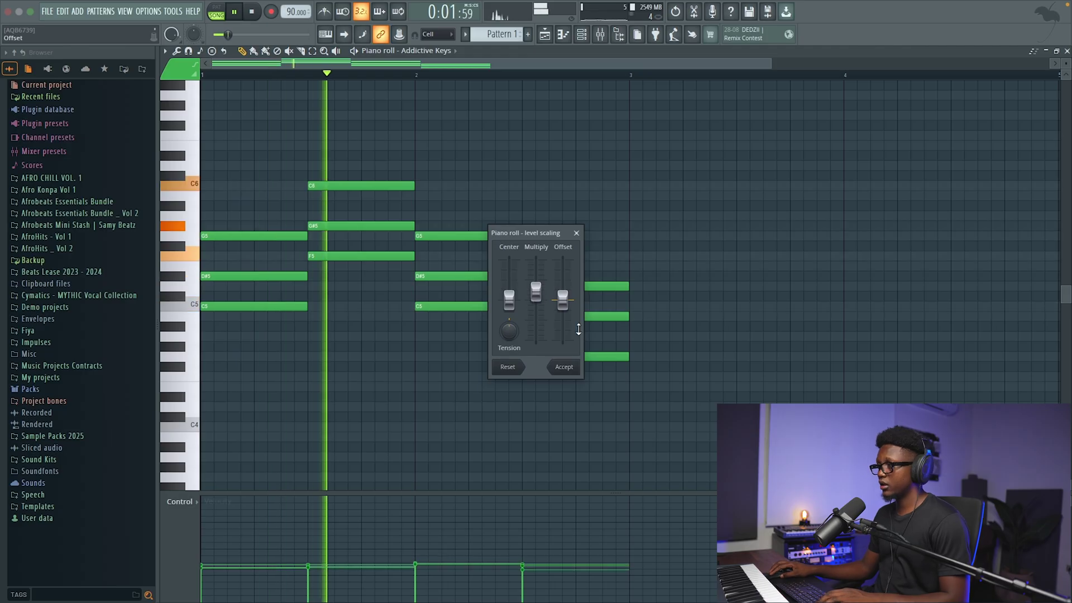
{"action": "left_click", "coordinate": [564, 367]}
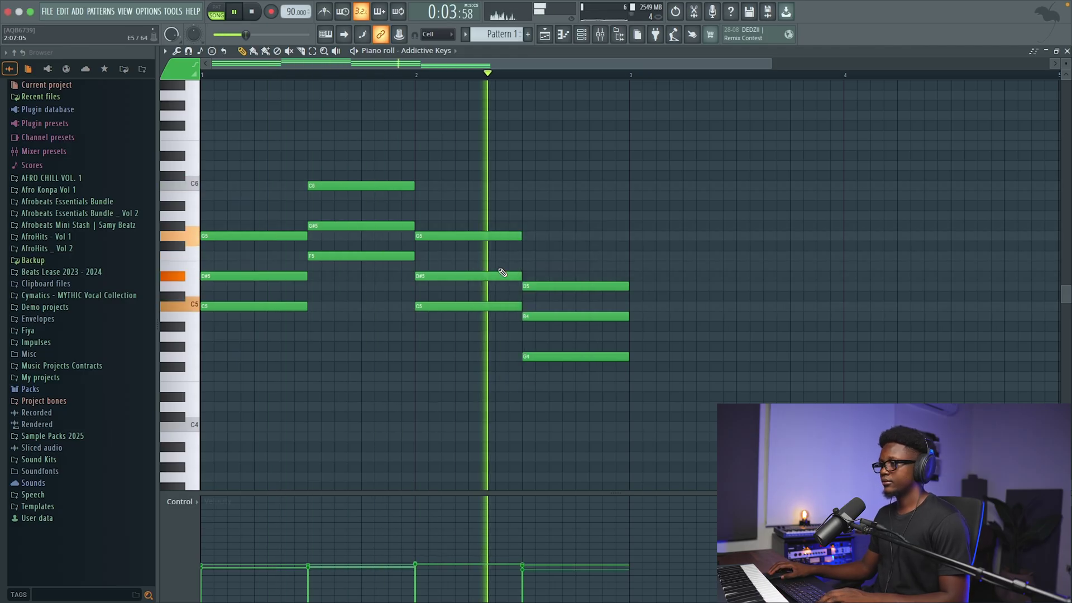
{"action": "key", "text": "space"}
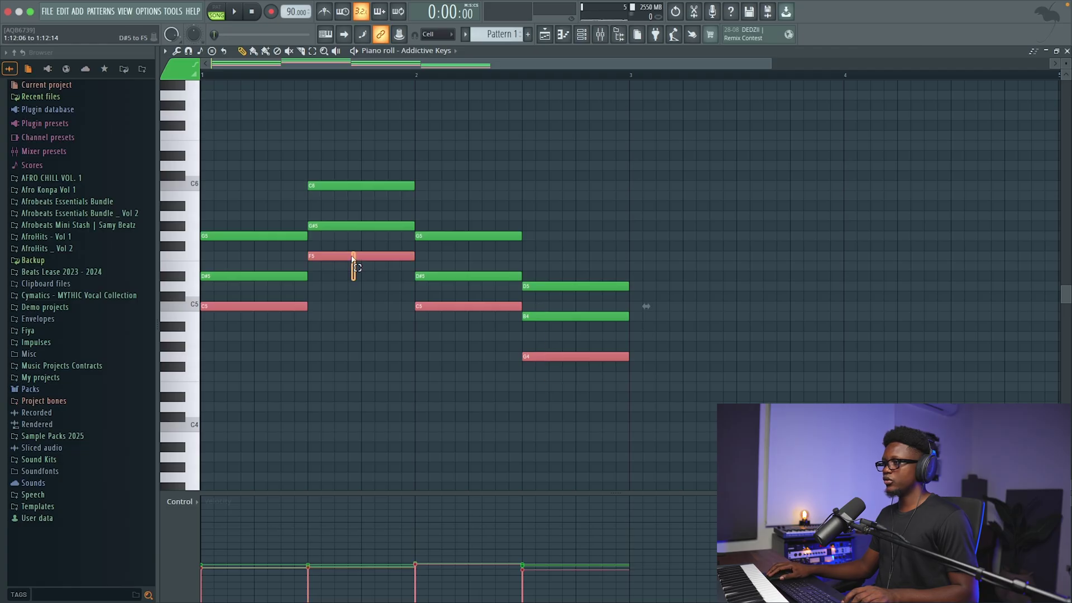
Step: Duplicate the four root notes one octave lower and transpose the second chord's C6 down to C5
{"action": "key", "text": "ctrl+Down"}
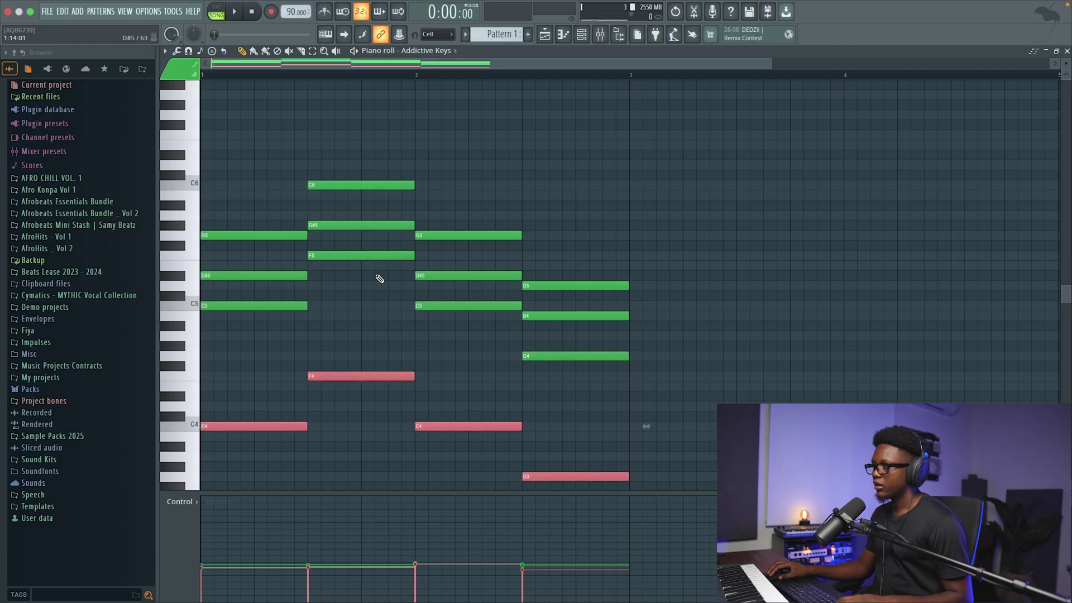
{"action": "key", "text": "ctrl+Down"}
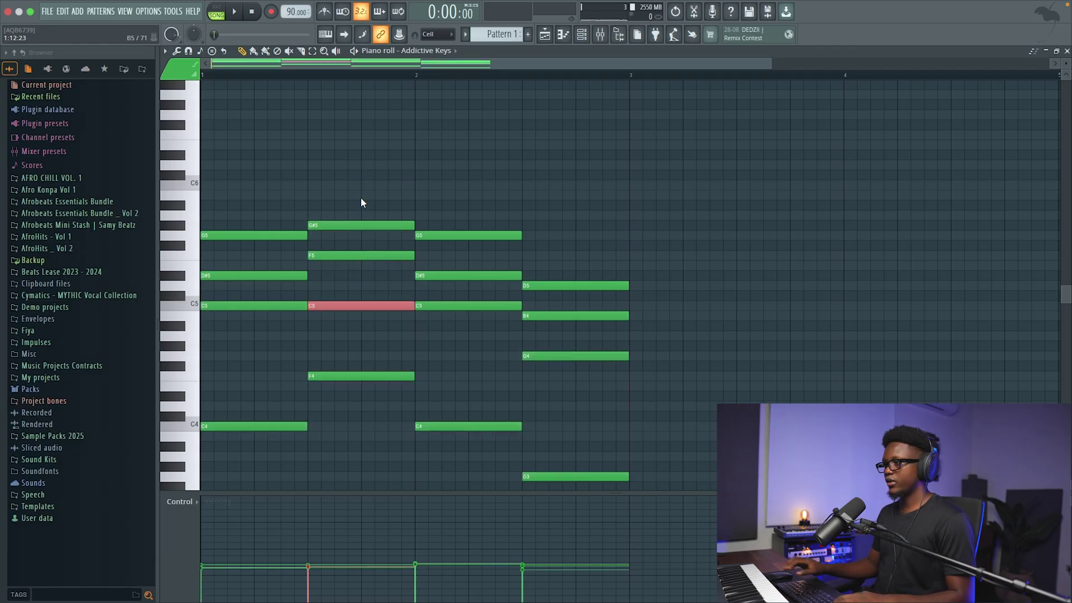
Step: Duplicate the whole two-bar chord progression into bars 3 and 4 while the loop plays, and return to the playlist
{"action": "key", "text": "space"}
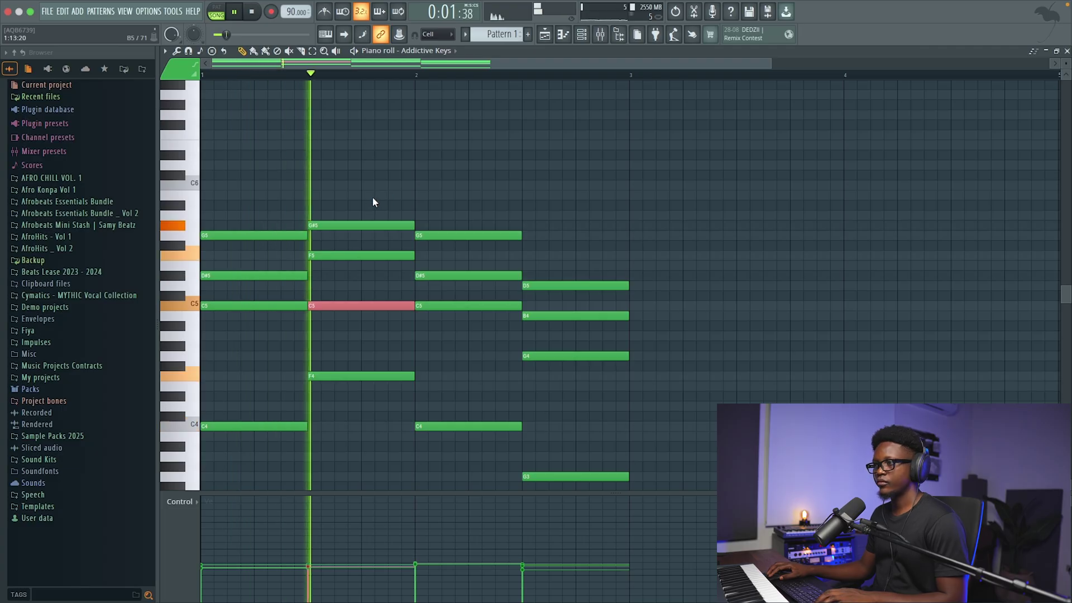
{"action": "left_click", "coordinate": [687, 220], "text": "ctrl"}
{"action": "key", "text": "ctrl+b"}
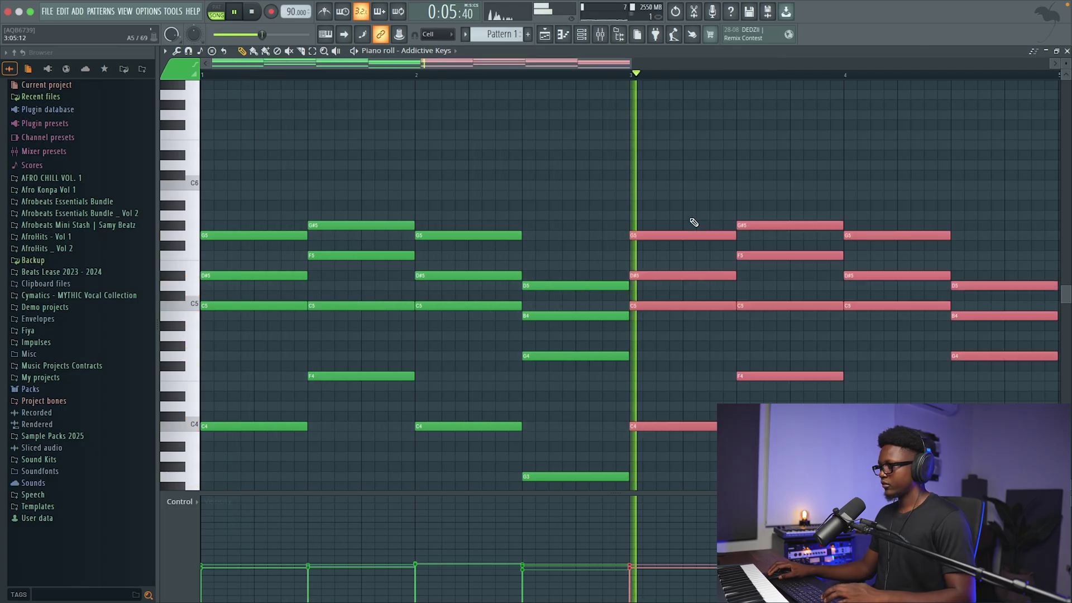
{"action": "left_click", "coordinate": [1067, 50]}
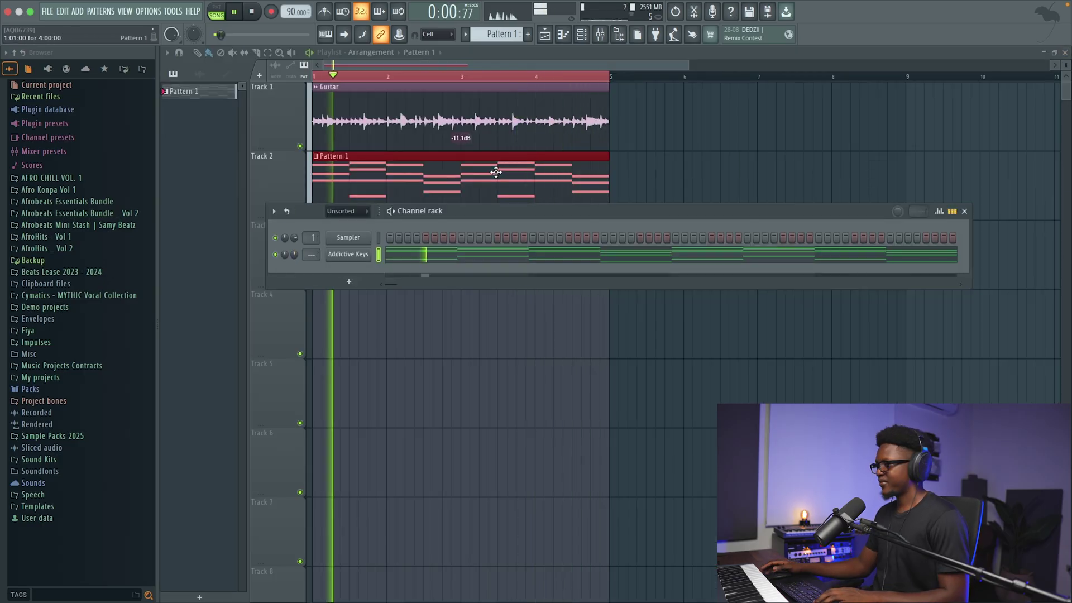
Step: Listen to the extended chord pattern against the guitar loop and save the project
{"action": "scroll", "coordinate": [531, 186], "scroll_direction": "right", "scroll_amount": 2}
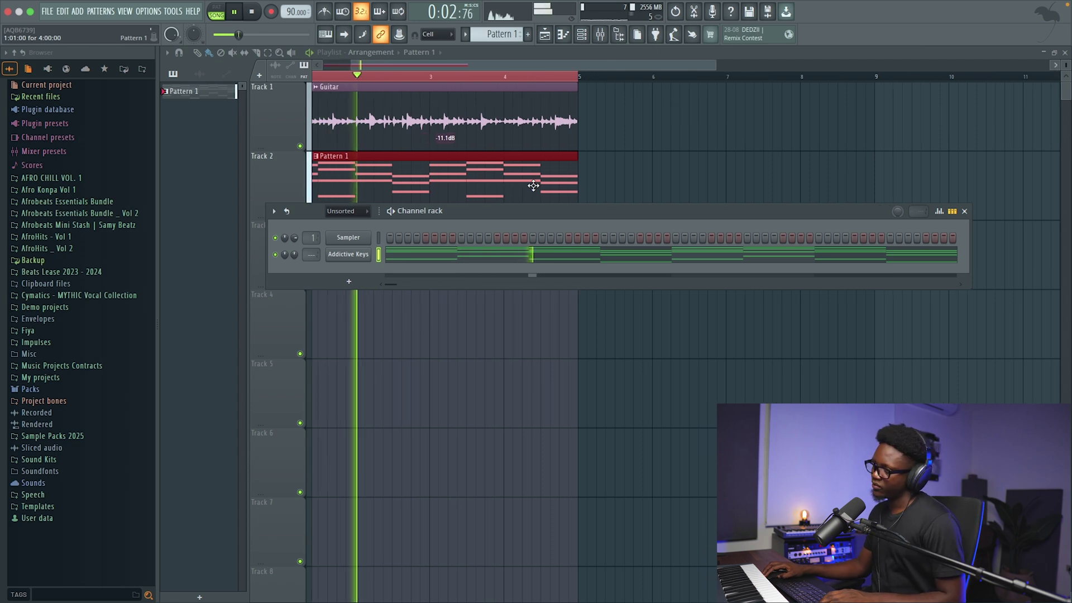
{"action": "scroll", "coordinate": [592, 190], "scroll_direction": "left", "scroll_amount": 2}
{"action": "key", "text": "super+s"}
{"action": "key", "text": "space"}
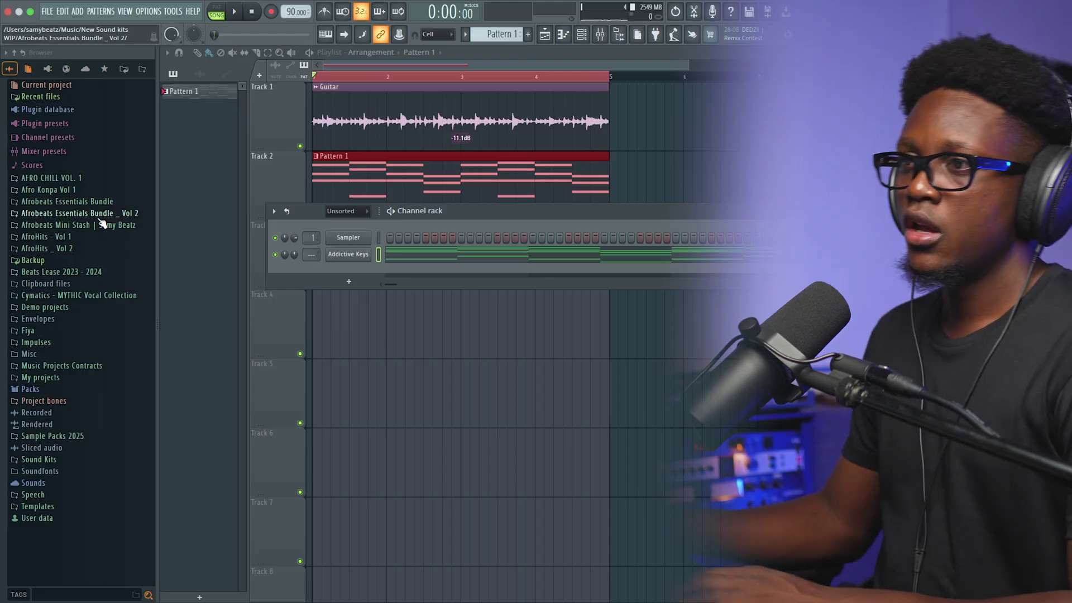
Step: Audition the Afro Bangers drum loops in Afrobeats Essentials Bundle _ Vol 2 and place Nana_BPM 93 on Track 3 at -6.4 dB gain
{"action": "left_click", "coordinate": [101, 215]}
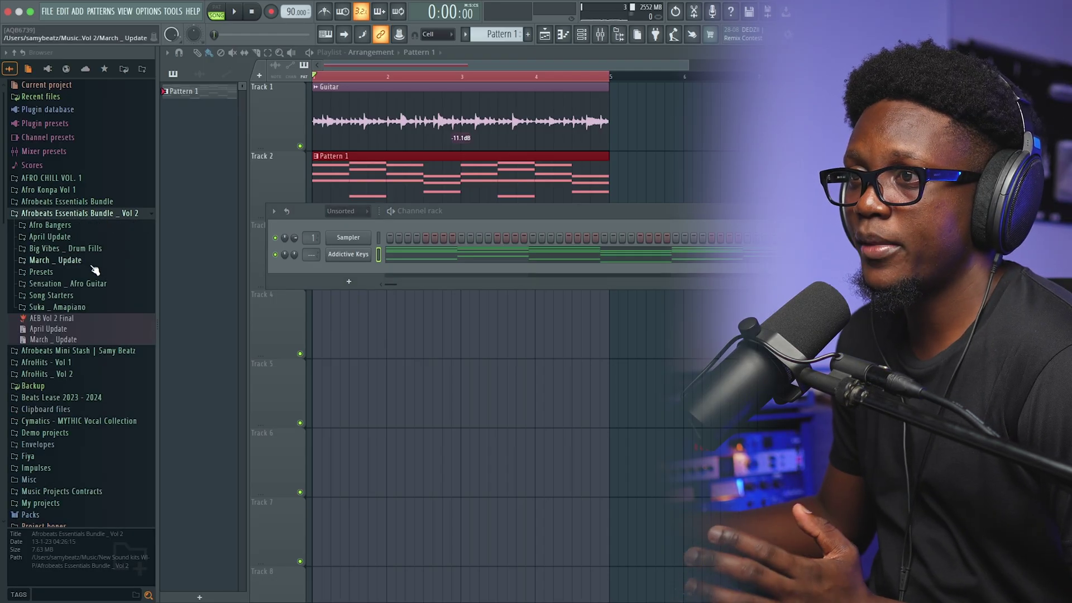
{"action": "left_click", "coordinate": [56, 226]}
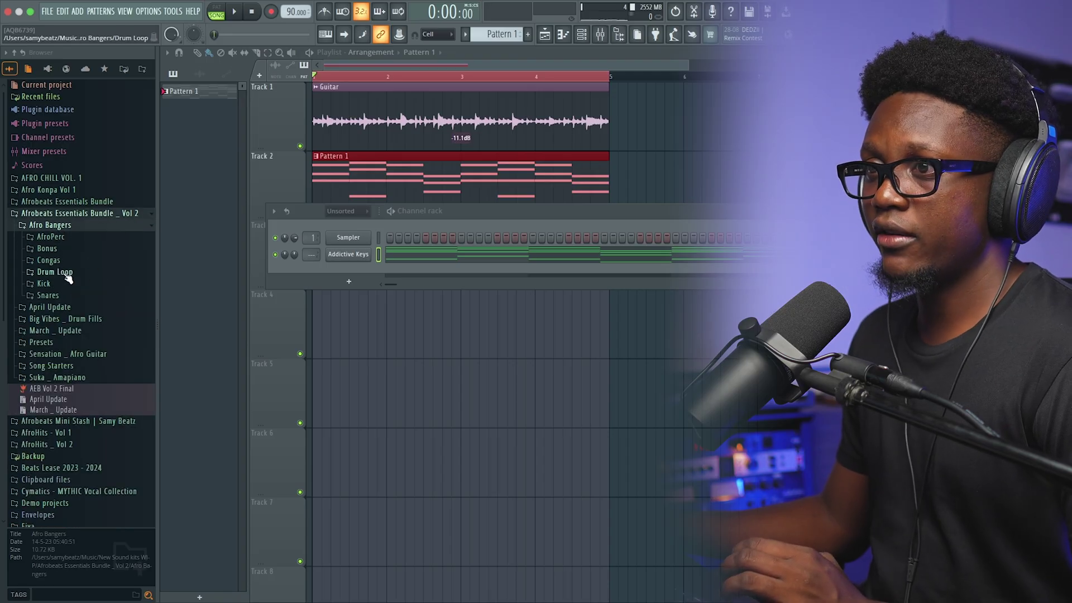
{"action": "left_click", "coordinate": [67, 273]}
{"action": "left_click", "coordinate": [79, 317]}
{"action": "left_click", "coordinate": [84, 328]}
{"action": "left_click", "coordinate": [97, 339]}
{"action": "left_click", "coordinate": [87, 348]}
{"action": "left_click", "coordinate": [113, 361]}
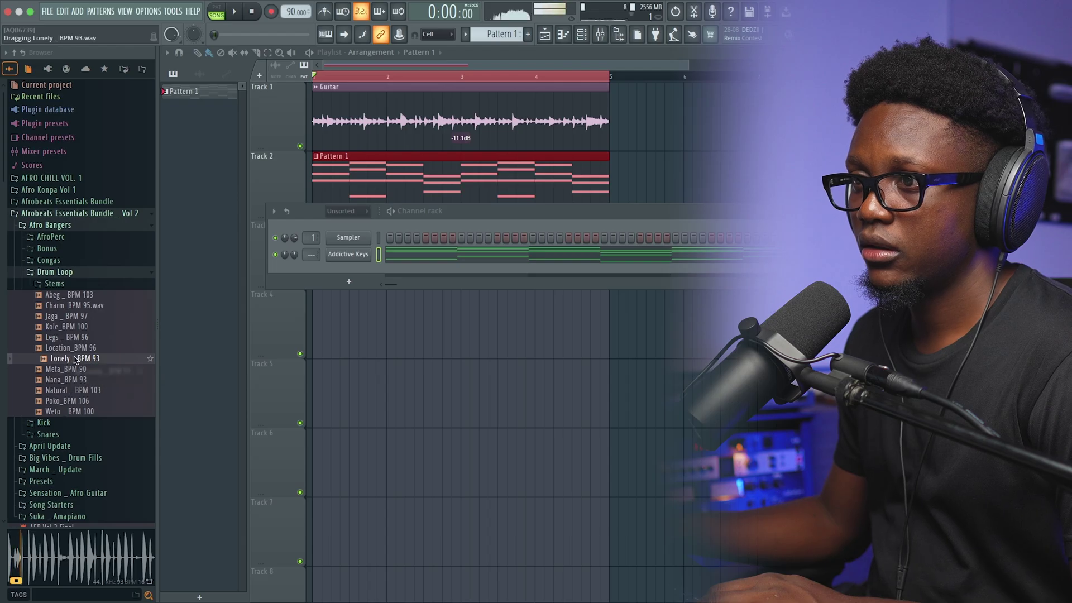
{"action": "left_click", "coordinate": [87, 370]}
{"action": "left_click", "coordinate": [86, 380]}
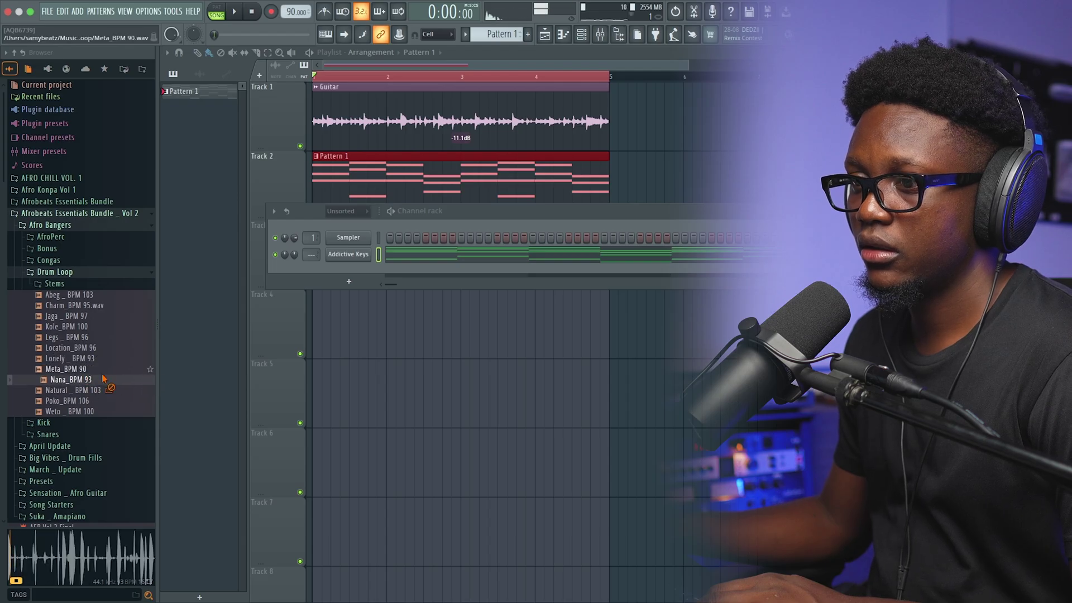
{"action": "left_click_drag", "start_coordinate": [81, 381], "coordinate": [433, 282]}
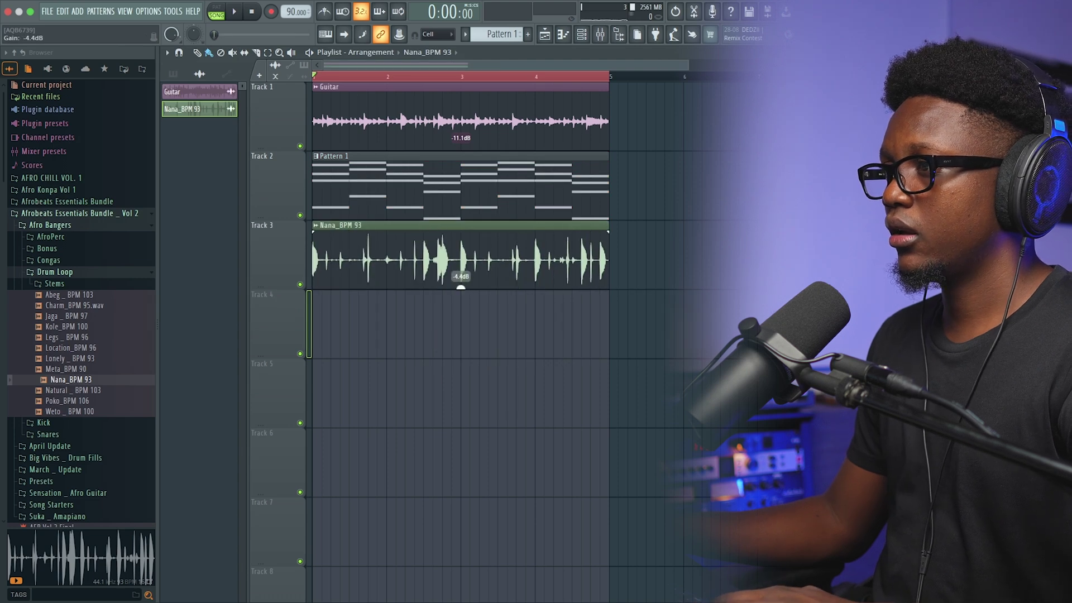
{"action": "key", "text": "space"}
Step: Rearrange the clips so the drum loop is on Track 1, the guitar on Track 2 and Pattern 1 on Track 3
{"action": "left_click_drag", "start_coordinate": [669, 221], "coordinate": [419, 84]}
{"action": "left_click_drag", "start_coordinate": [428, 151], "coordinate": [428, 359]}
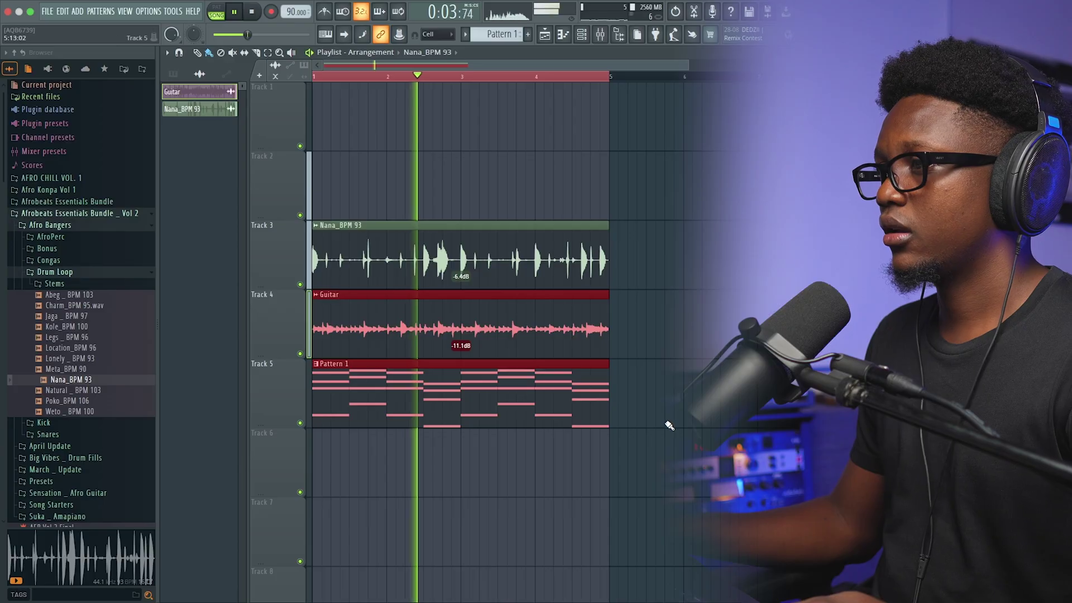
{"action": "key", "text": "ctrl+a"}
{"action": "left_click_drag", "start_coordinate": [425, 246], "coordinate": [385, 103]}
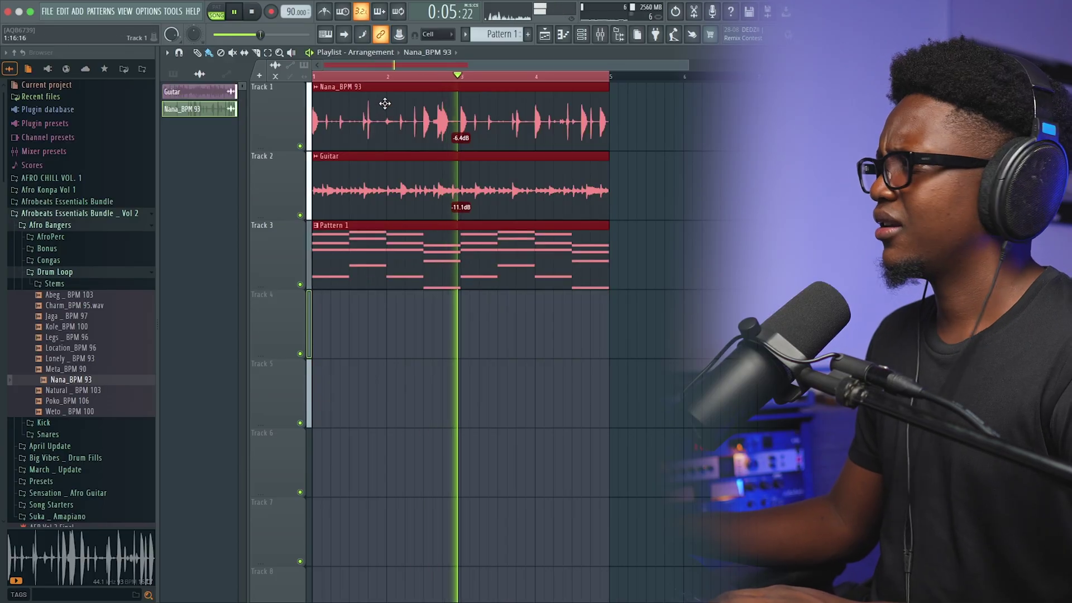
{"action": "left_click", "coordinate": [496, 366], "text": "ctrl"}
{"action": "left_click_drag", "start_coordinate": [623, 330], "coordinate": [429, 187]}
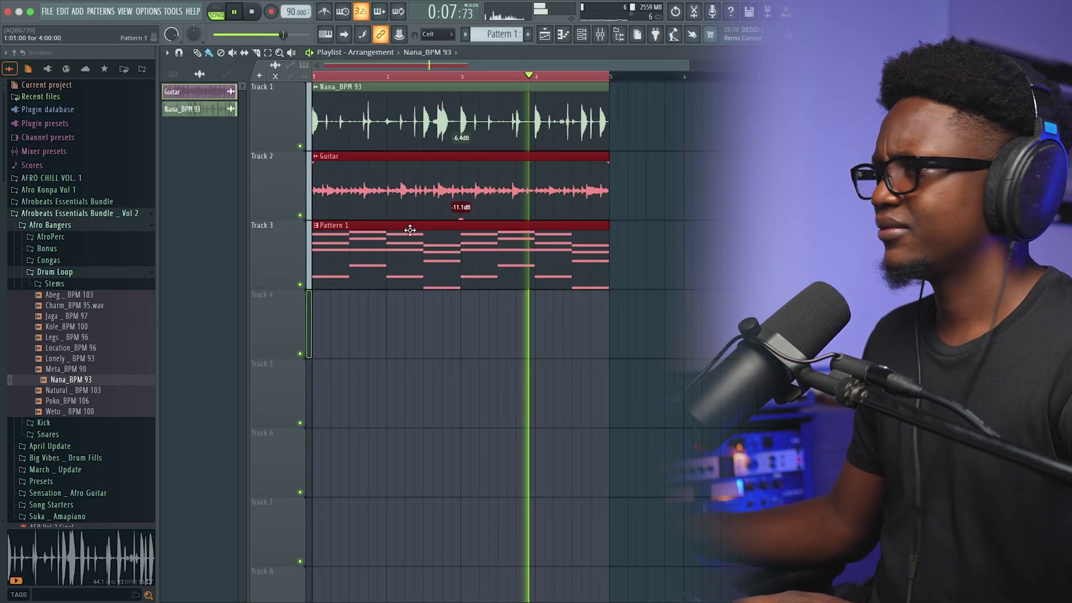
{"action": "left_click_drag", "start_coordinate": [687, 63], "coordinate": [783, 64]}
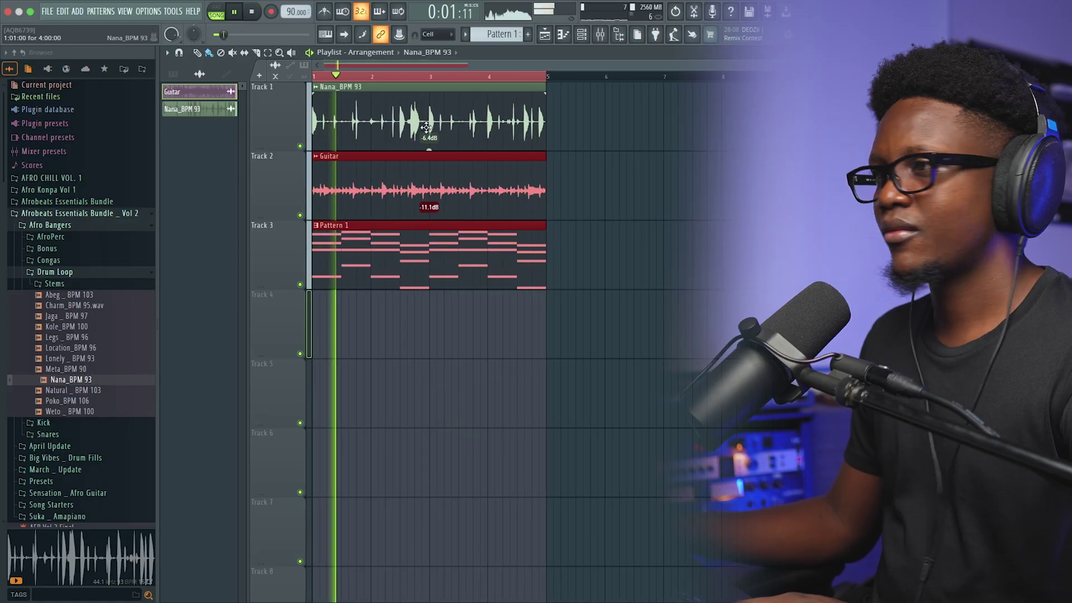
{"action": "key", "text": "space"}
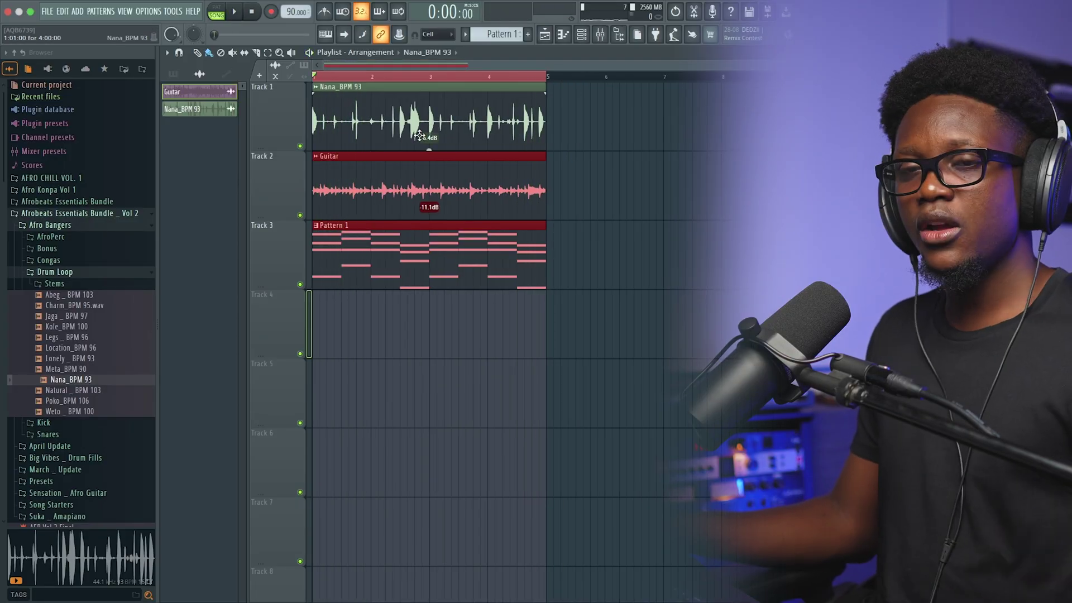
Step: Add an Omnisphere instrument channel and load its Sine Bass preset
{"action": "scroll", "coordinate": [340, 158], "scroll_direction": "down", "scroll_amount": 2}
{"action": "scroll", "coordinate": [342, 159], "scroll_direction": "up", "scroll_amount": 2}
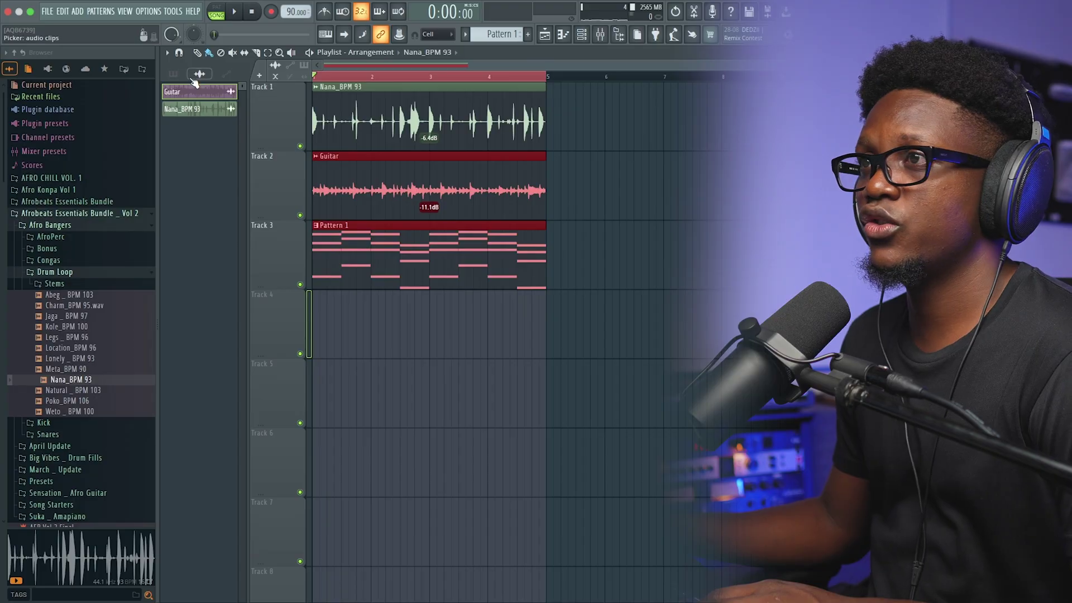
{"action": "left_click", "coordinate": [79, 13]}
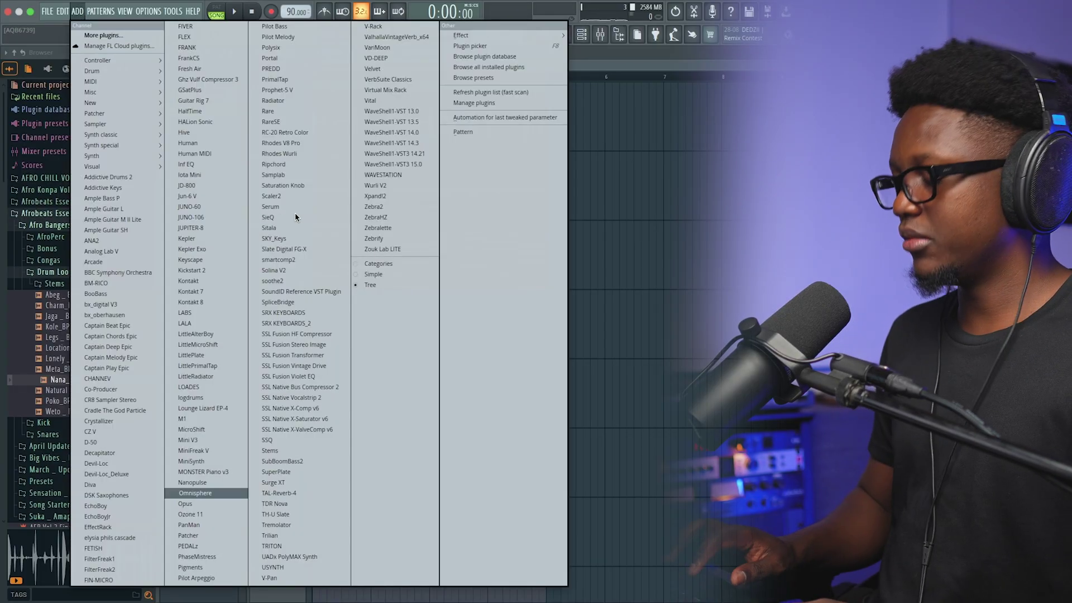
{"action": "key", "text": "Return"}
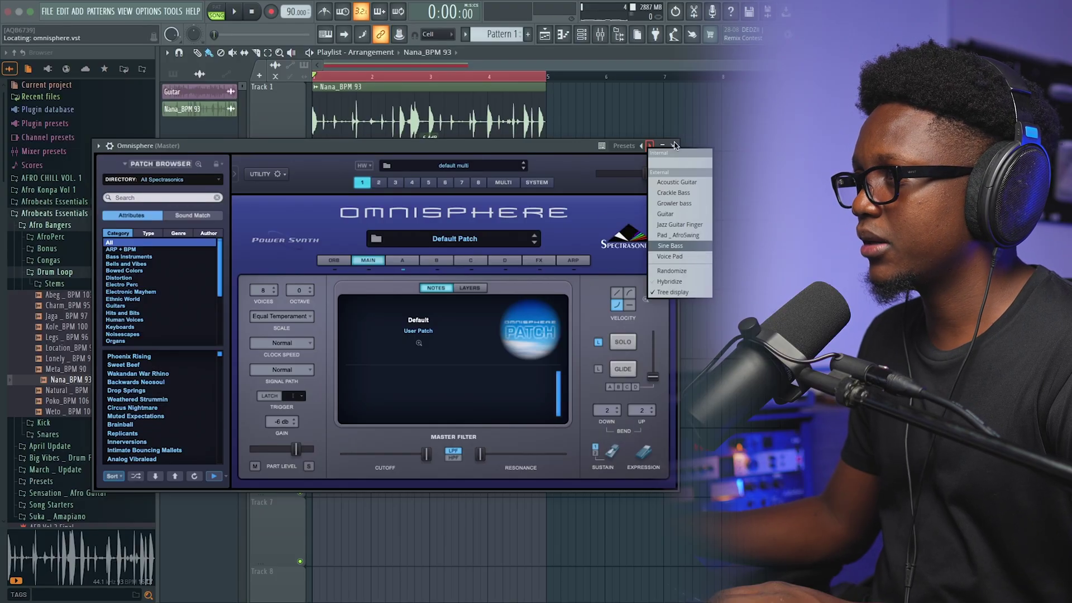
{"action": "left_click", "coordinate": [673, 250]}
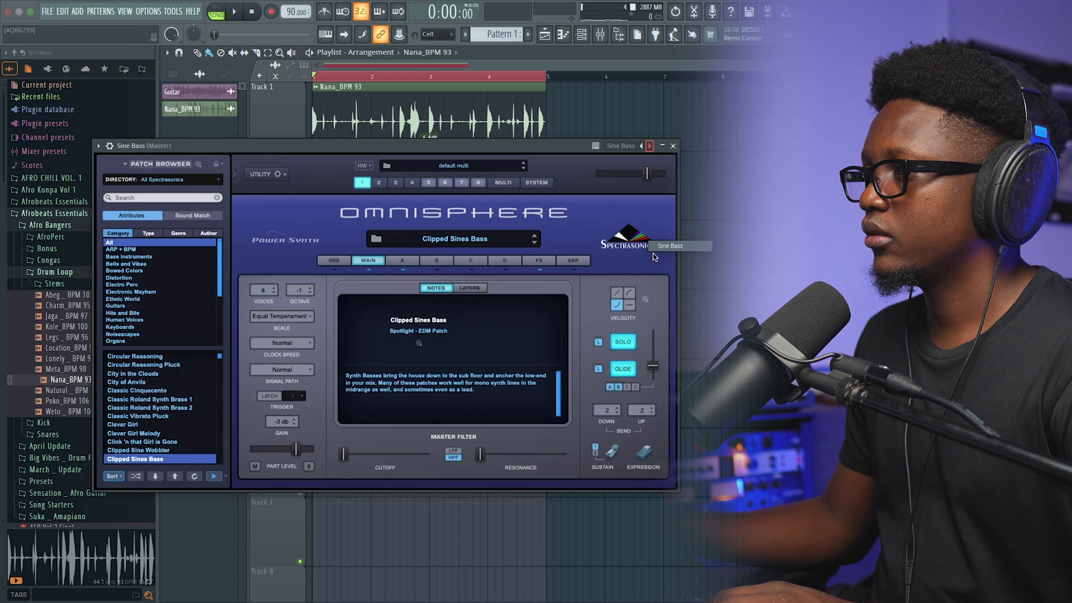
{"action": "left_click", "coordinate": [673, 145]}
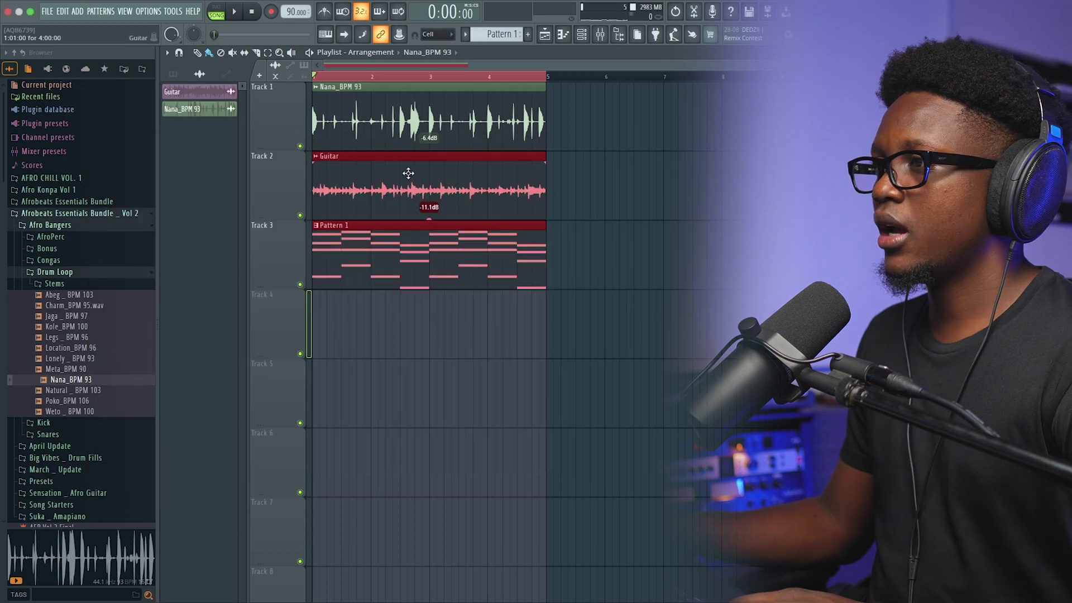
Step: Start the Sine Bass line with a one-beat C4 at the start of bar 1, and lower the channel's volume
{"action": "left_click", "coordinate": [581, 34]}
{"action": "right_click", "coordinate": [358, 273]}
{"action": "left_click", "coordinate": [391, 271]}
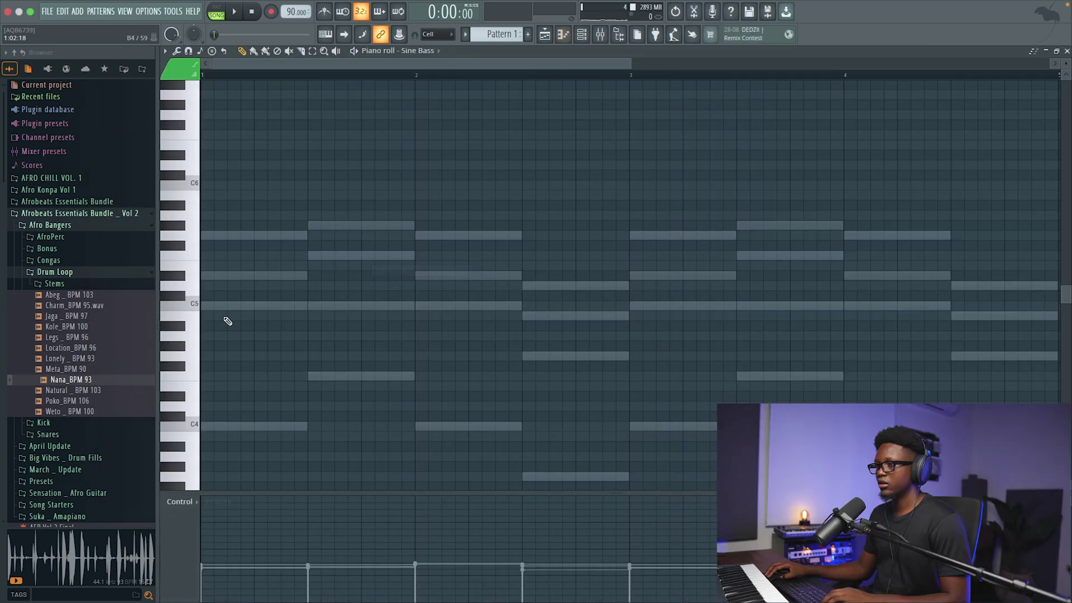
{"action": "left_click", "coordinate": [1067, 51]}
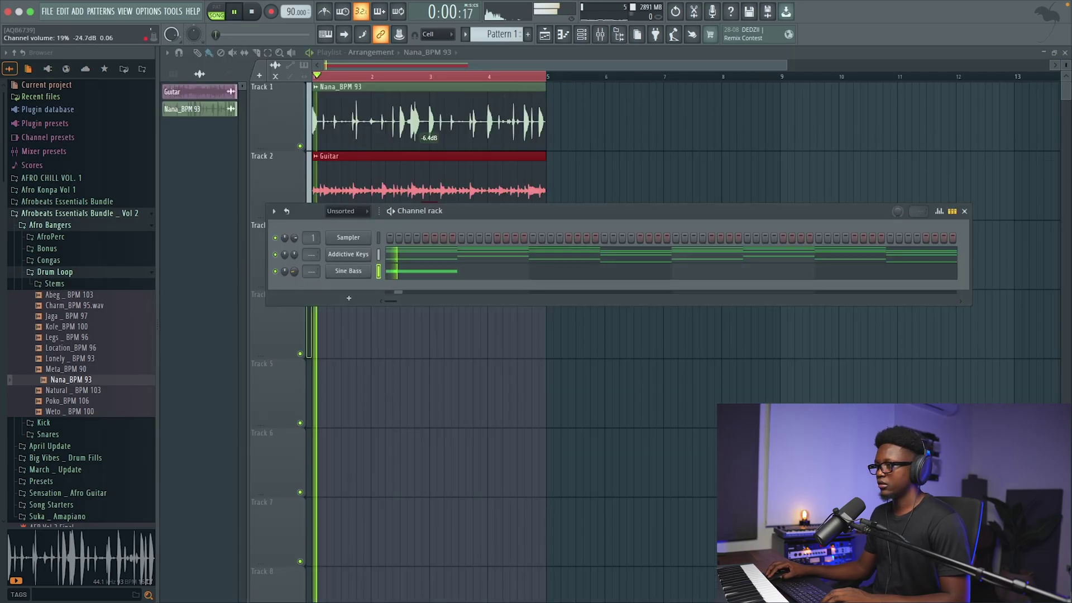
{"action": "left_click", "coordinate": [443, 271]}
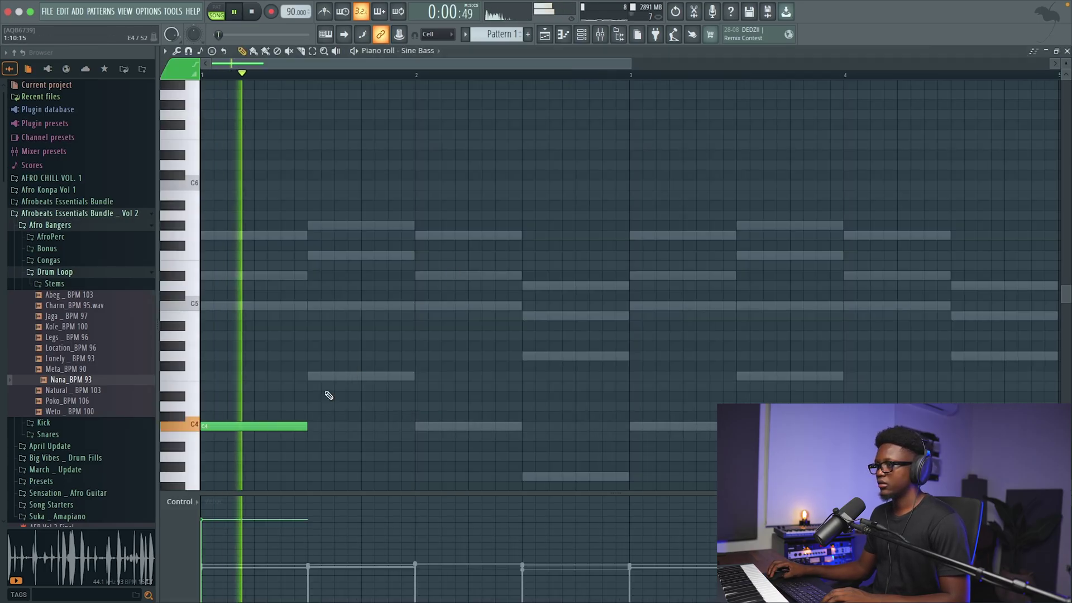
{"action": "left_click_drag", "start_coordinate": [260, 432], "coordinate": [249, 431]}
Step: Add a half-bar F4 bass note on beat 3 of bar 1 and a one-beat C4 at the start of bar 2
{"action": "key", "text": "space"}
{"action": "left_click", "coordinate": [320, 378]}
{"action": "left_click_drag", "start_coordinate": [360, 377], "coordinate": [414, 377]}
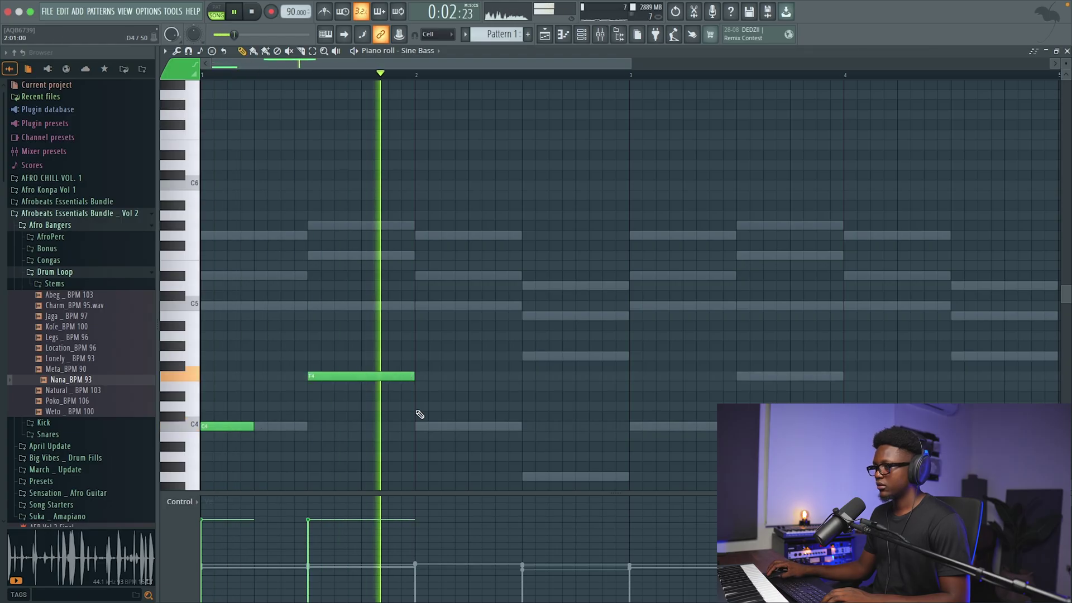
{"action": "key", "text": "space"}
{"action": "left_click", "coordinate": [421, 428]}
{"action": "left_click_drag", "start_coordinate": [520, 430], "coordinate": [469, 430]}
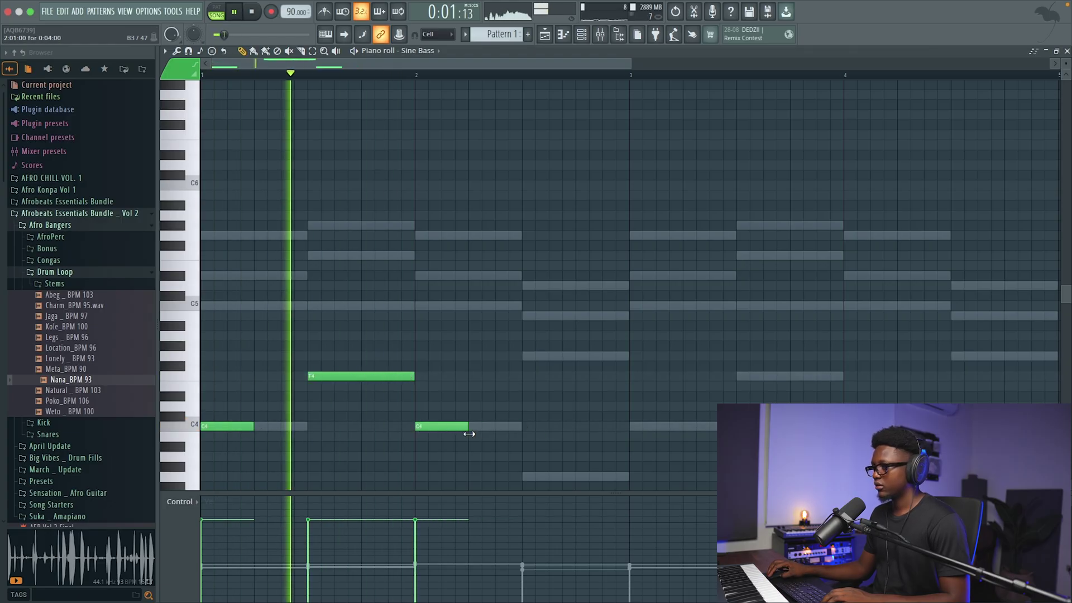
Step: Add a half-bar G3 bass note on beat 3 of bar 2 with a half-beat G4 on beat 4
{"action": "left_click", "coordinate": [526, 477]}
{"action": "left_click_drag", "start_coordinate": [575, 476], "coordinate": [600, 476]}
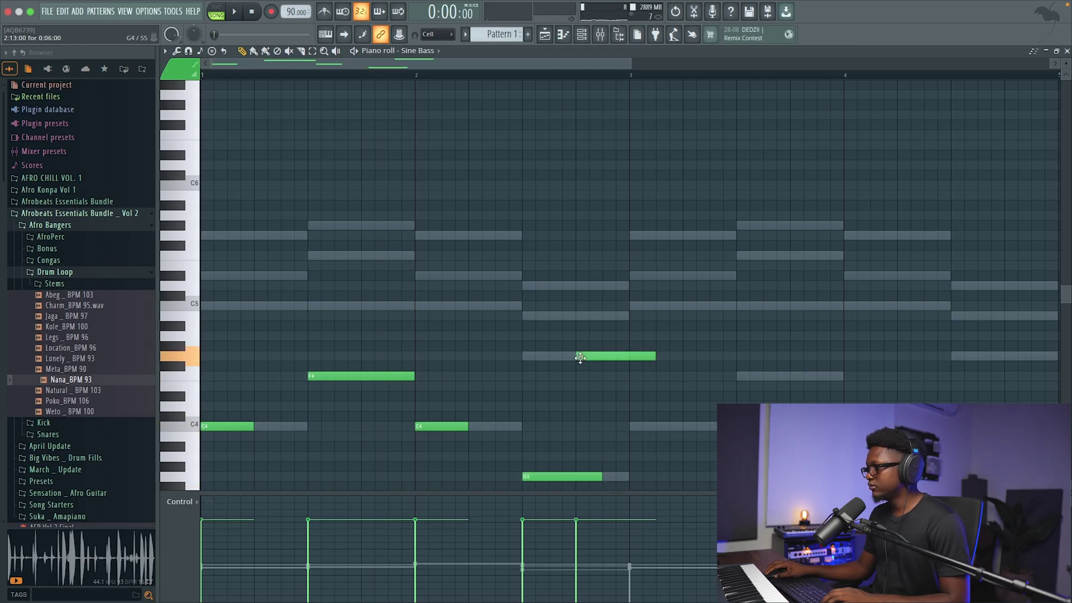
{"action": "left_click_drag", "start_coordinate": [602, 477], "coordinate": [627, 476]}
Step: Add a one-beat C5 at the start of bar 3 and a C4 running up to the middle of the bar
{"action": "left_click", "coordinate": [632, 306]}
{"action": "left_click", "coordinate": [677, 427]}
{"action": "left_click_drag", "start_coordinate": [735, 306], "coordinate": [680, 307]}
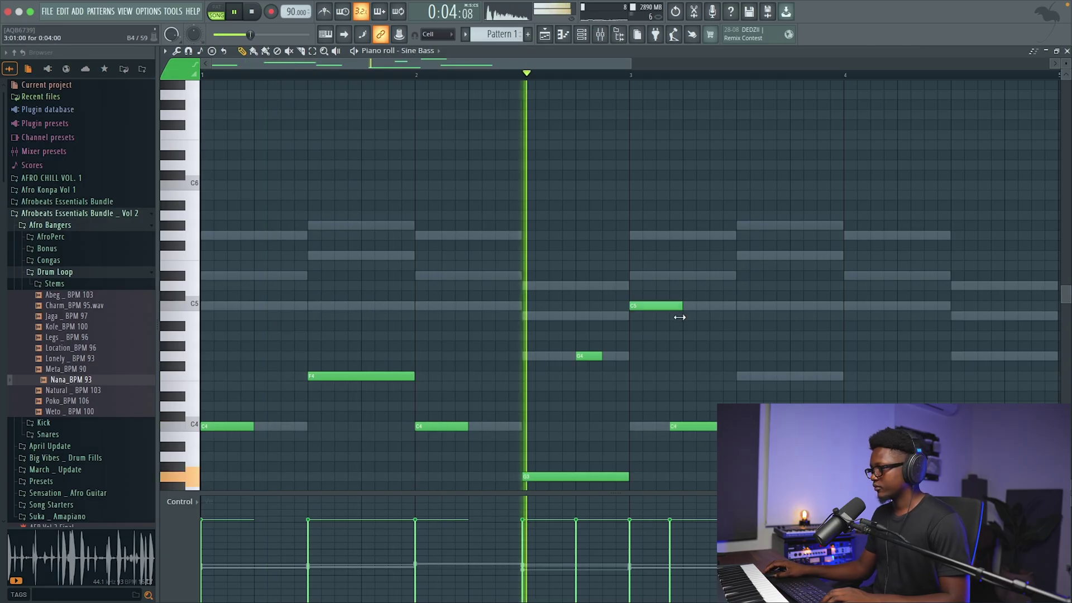
{"action": "key", "text": "space"}
{"action": "key", "text": "space"}
Step: Add three evenly spaced F4 notes in the second half of bar 3 using 1/2 step snap, shortening each to half a step
{"action": "scroll", "coordinate": [636, 297], "scroll_direction": "down", "scroll_amount": 3}
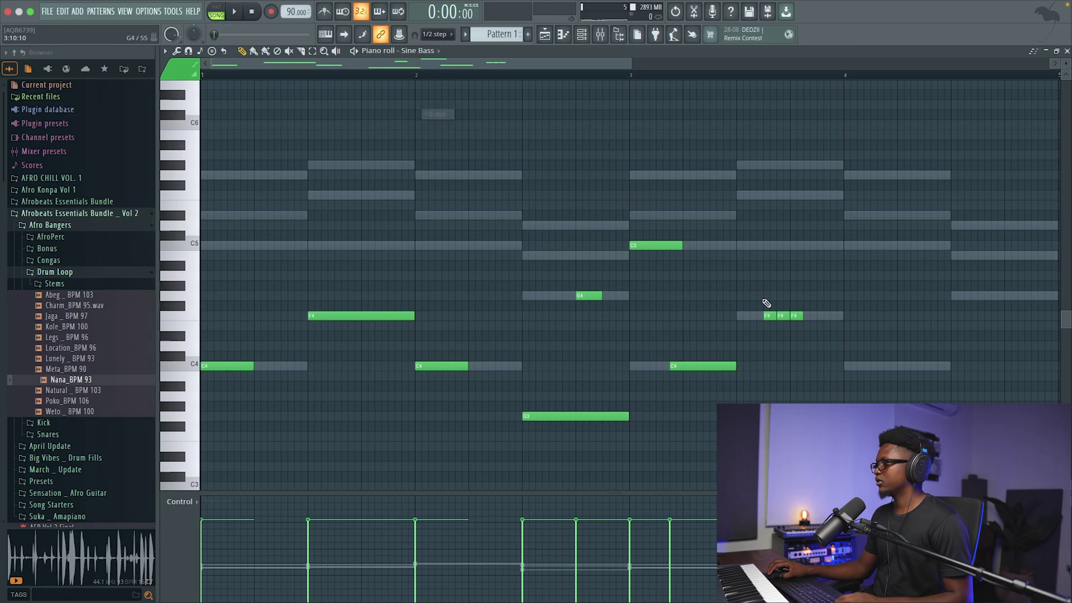
{"action": "key", "text": "space"}
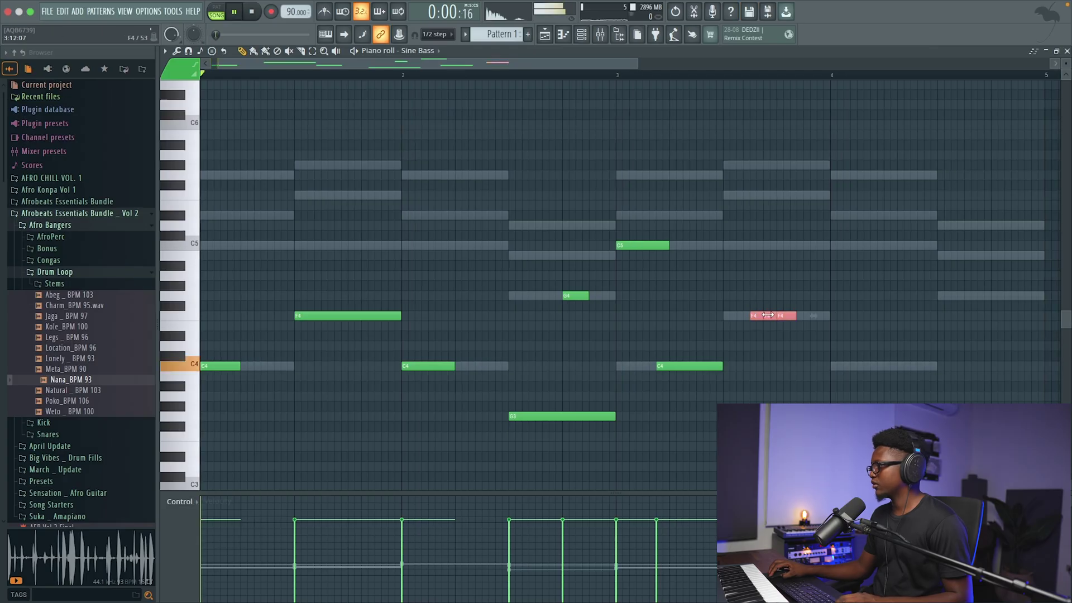
{"action": "left_click_drag", "start_coordinate": [760, 313], "coordinate": [753, 313]}
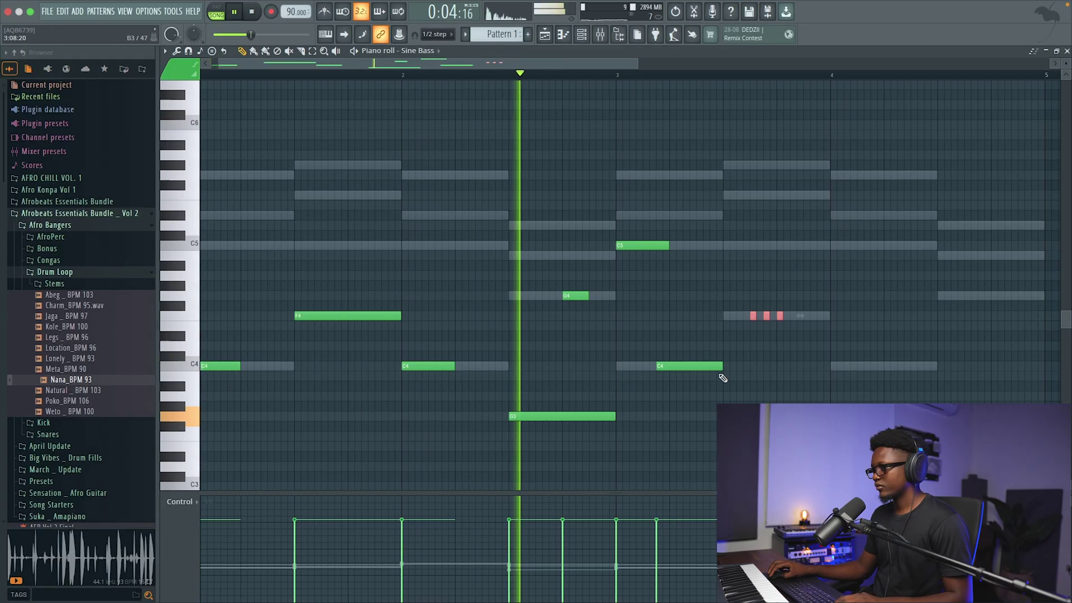
{"action": "left_click", "coordinate": [696, 366]}
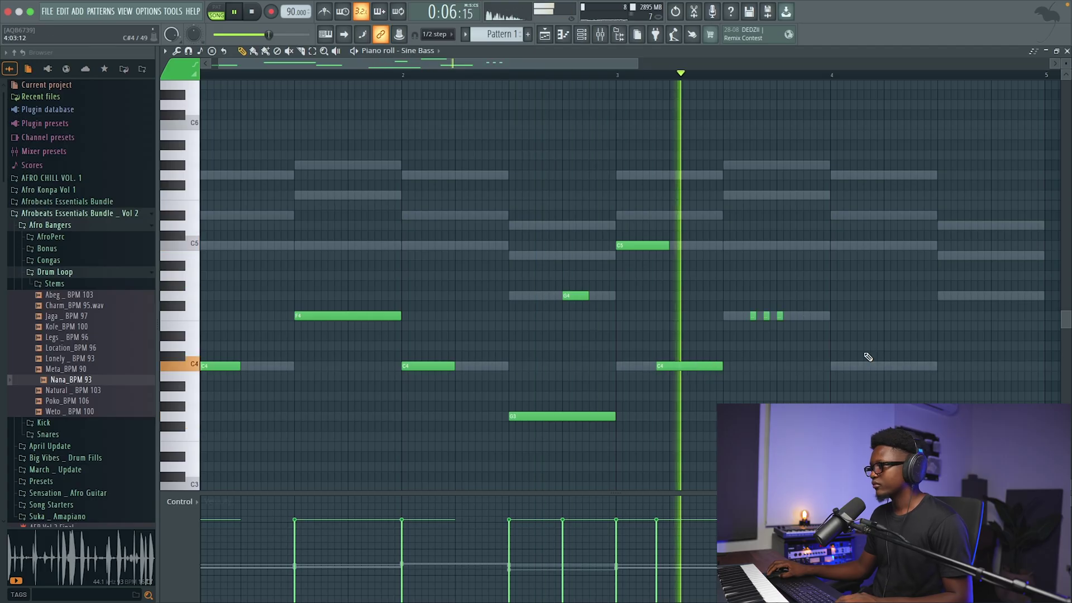
{"action": "key", "text": "space"}
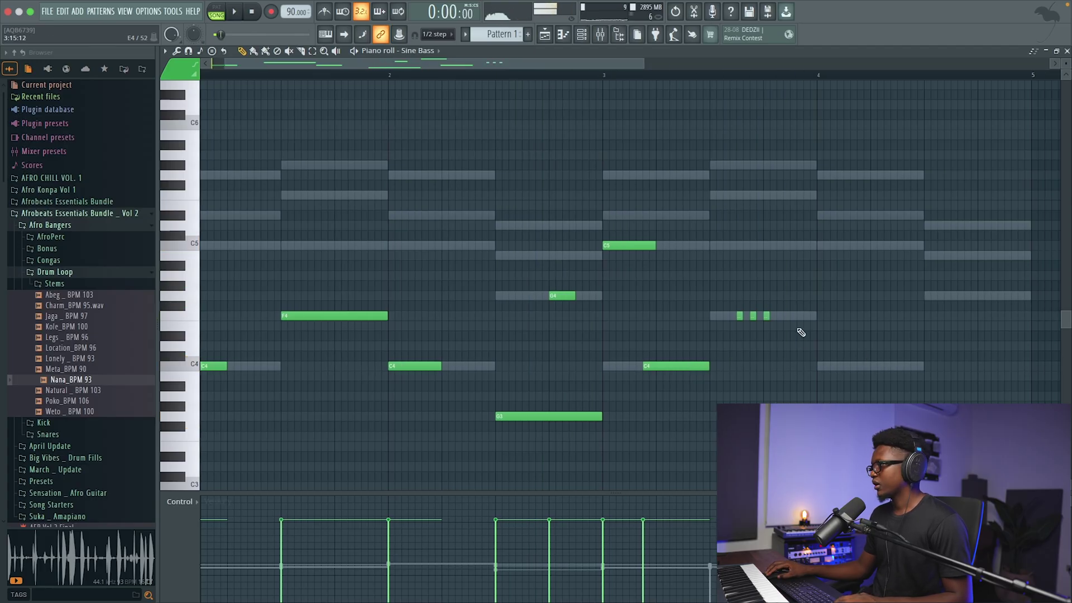
Step: Add a one-beat C4 at the start of bar 4 and a short G4 running to the end of the bar
{"action": "right_click", "coordinate": [819, 313]}
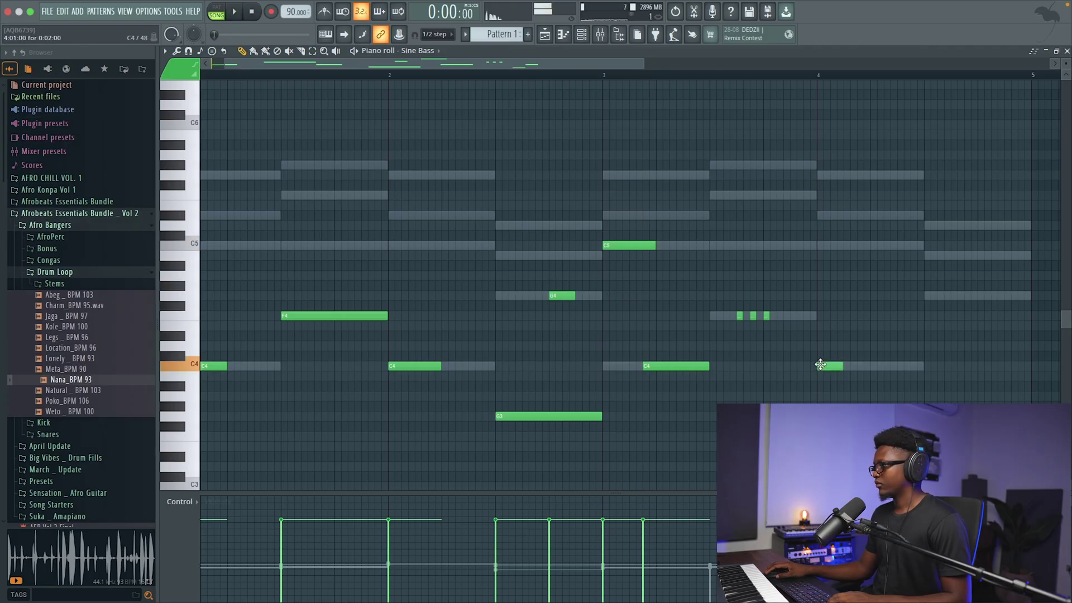
{"action": "left_click_drag", "start_coordinate": [840, 366], "coordinate": [868, 365]}
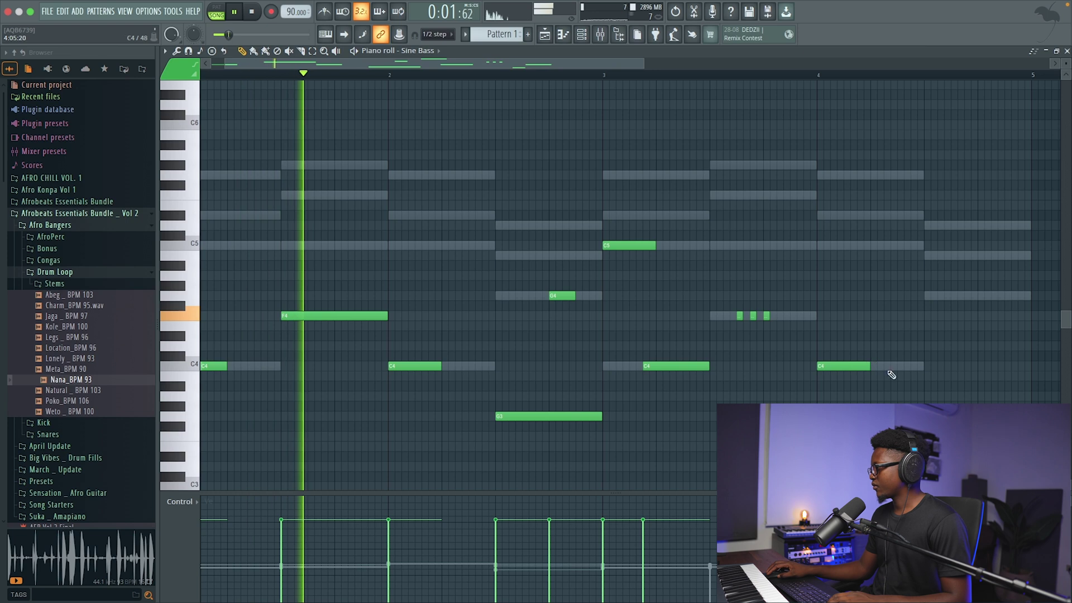
{"action": "left_click", "coordinate": [436, 34]}
{"action": "left_click", "coordinate": [435, 56]}
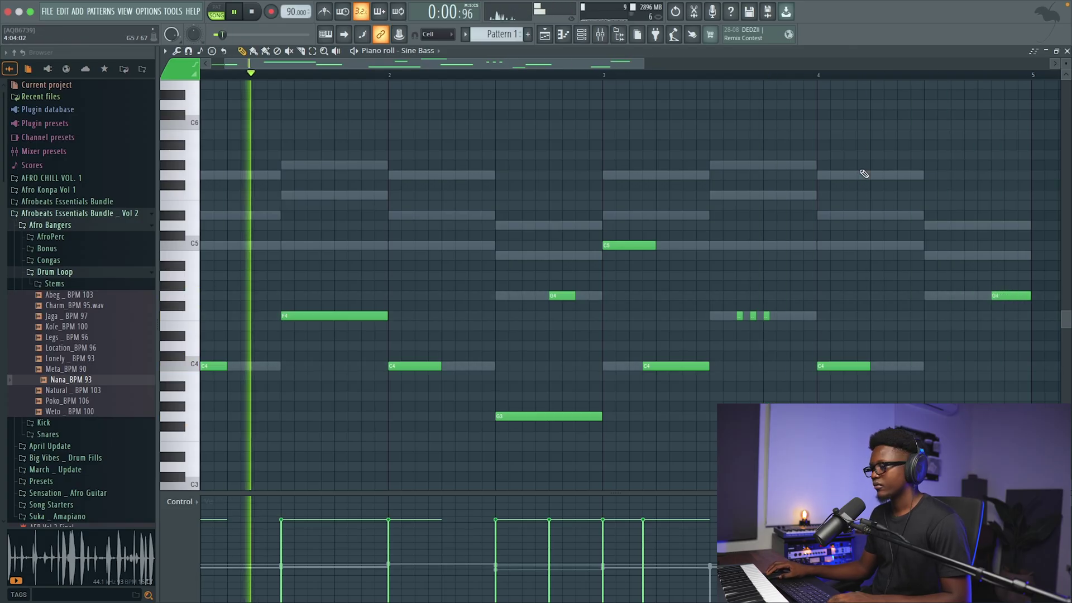
Step: Leave the piano roll, fine-tune the Sine Bass channel volume while the loop plays, and stop playback
{"action": "left_click", "coordinate": [1067, 51]}
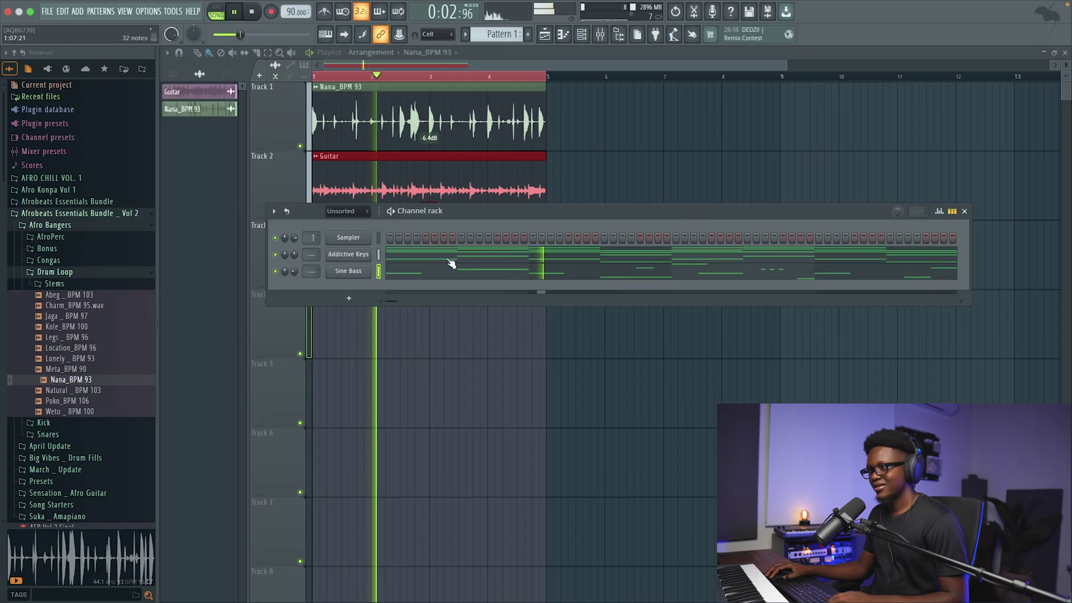
{"action": "left_click_drag", "start_coordinate": [291, 271], "coordinate": [291, 270]}
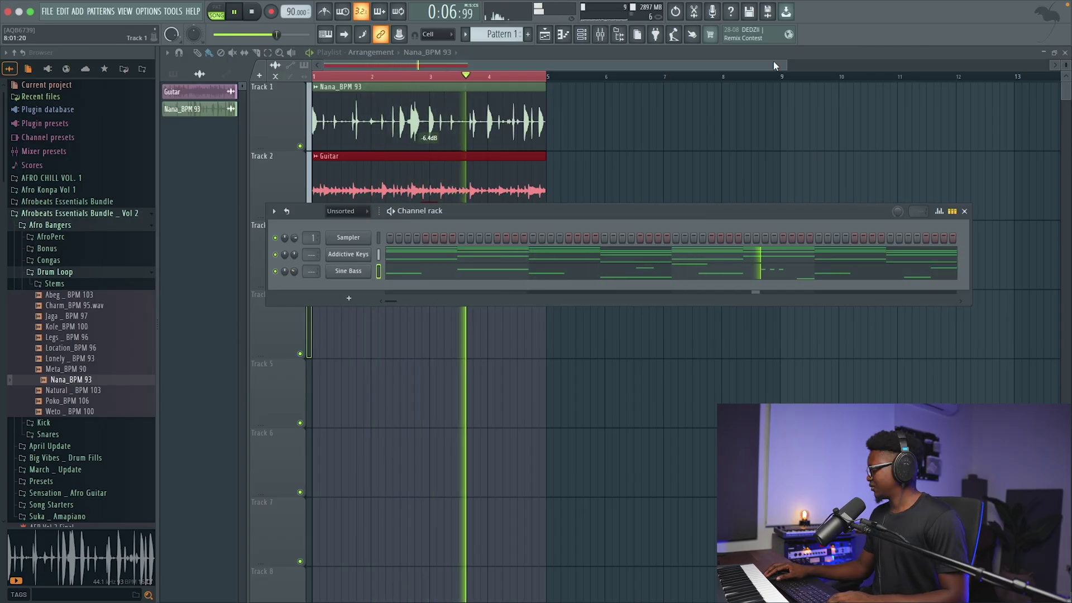
{"action": "left_click_drag", "start_coordinate": [784, 66], "coordinate": [850, 66]}
{"action": "key", "text": "space"}
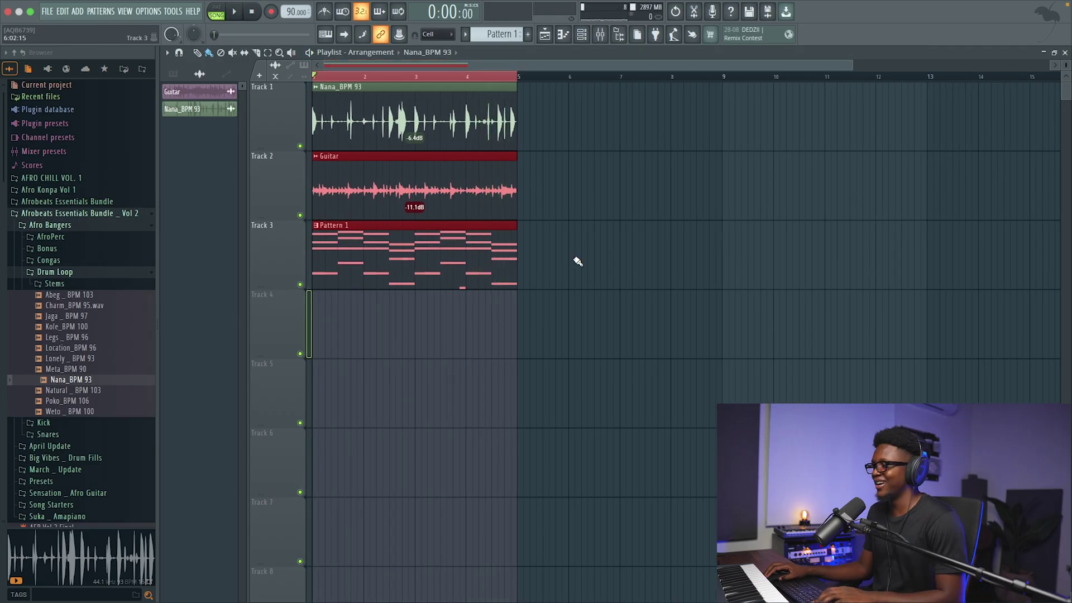
Step: Add the "Over" drum fill from Big Vibes _ Drum Fills to track 5 at bar 1 and lower its gain to -7.4 dB
{"action": "scroll", "coordinate": [413, 257], "scroll_direction": "right", "scroll_amount": 1}
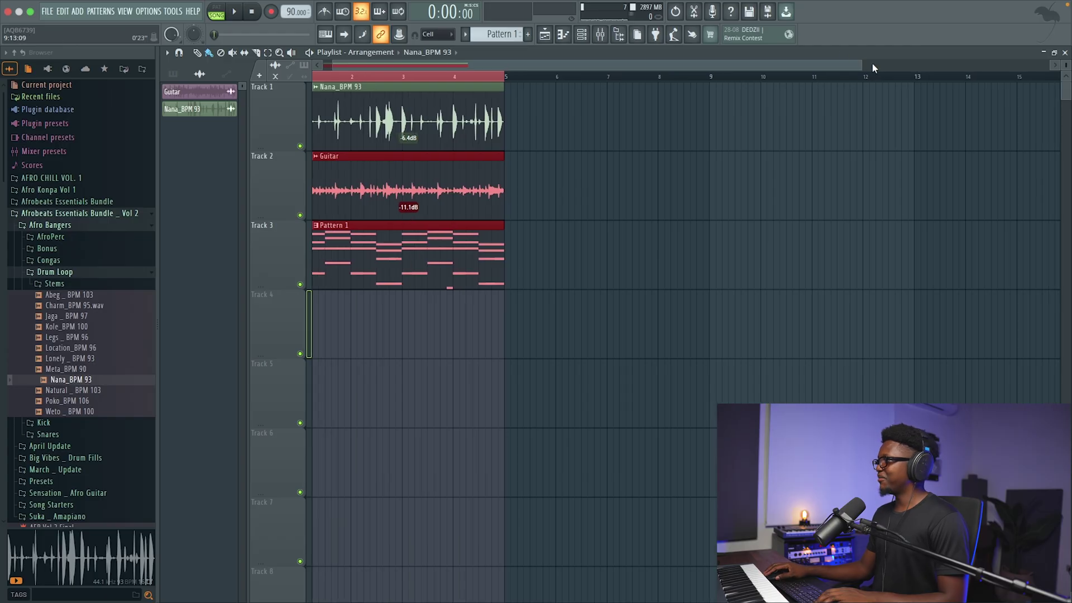
{"action": "left_click_drag", "start_coordinate": [858, 68], "coordinate": [640, 65]}
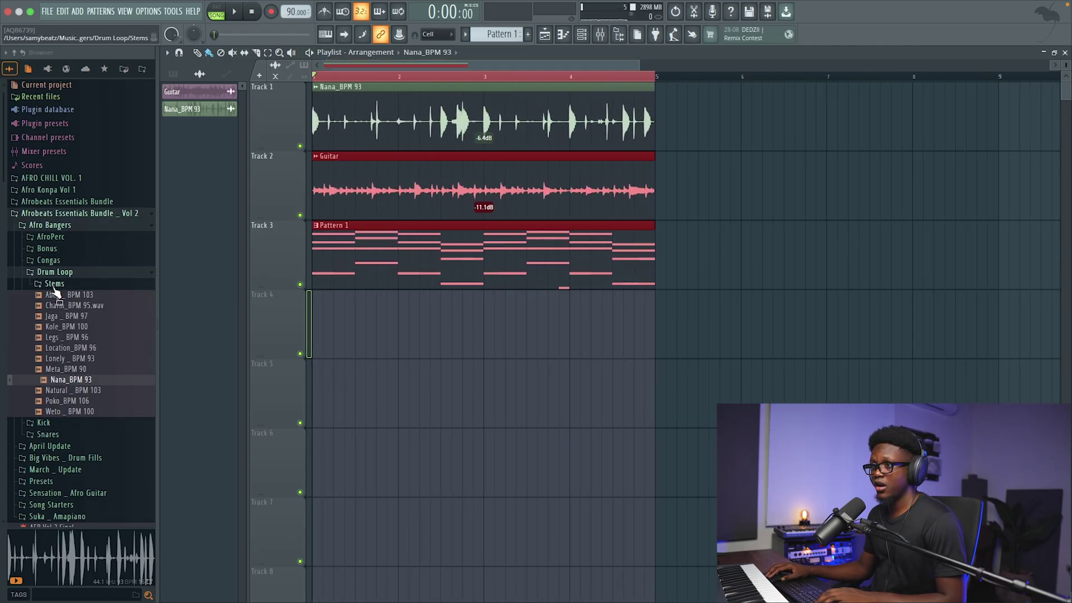
{"action": "left_click", "coordinate": [66, 273]}
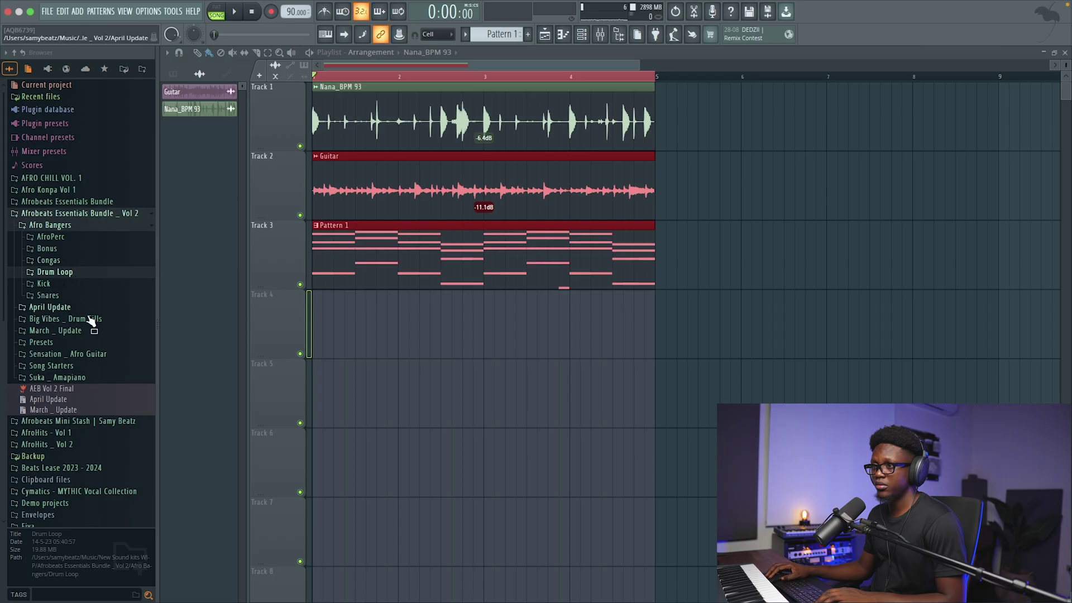
{"action": "left_click", "coordinate": [77, 319]}
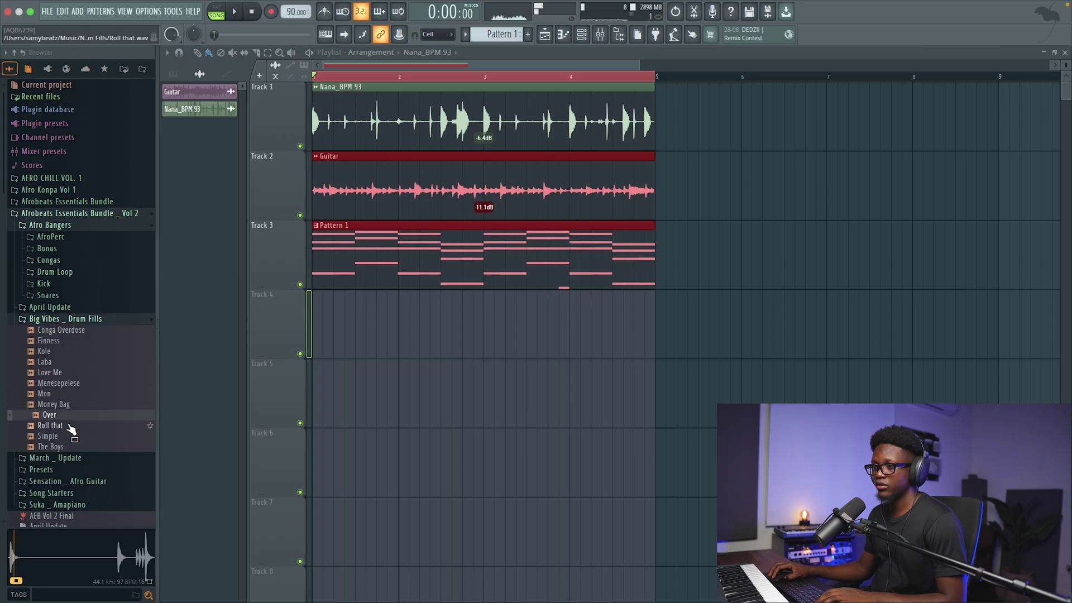
{"action": "left_click_drag", "start_coordinate": [60, 425], "coordinate": [323, 379]}
{"action": "left_click_drag", "start_coordinate": [484, 425], "coordinate": [484, 447]}
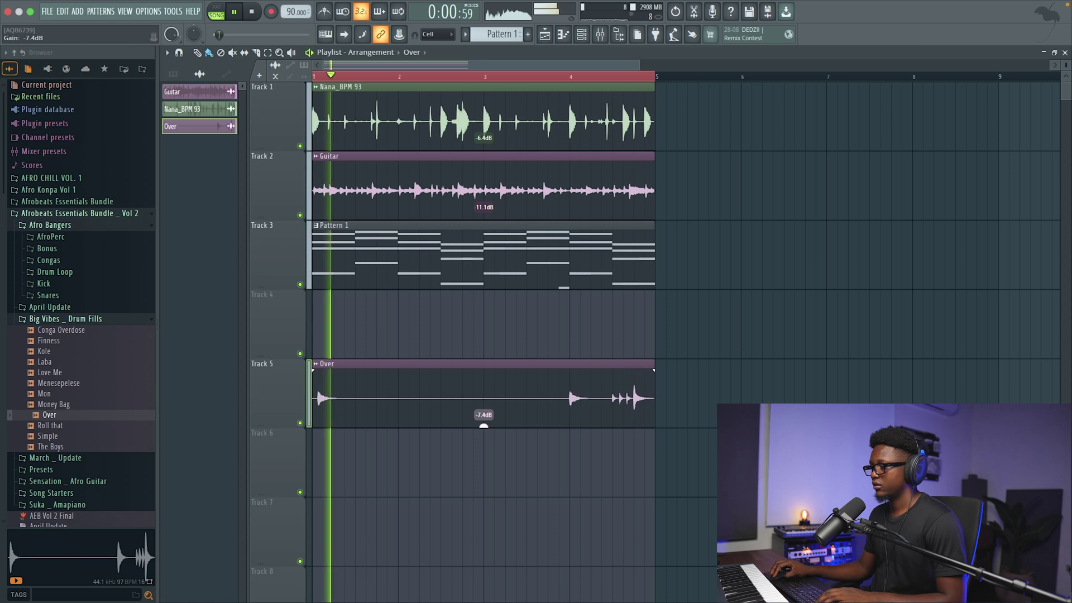
Step: Trim the start of the Over fill so only its closing hits in bar 4 remain, and set its gain to -9.3 dB while checking playback
{"action": "left_click_drag", "start_coordinate": [317, 369], "coordinate": [597, 376]}
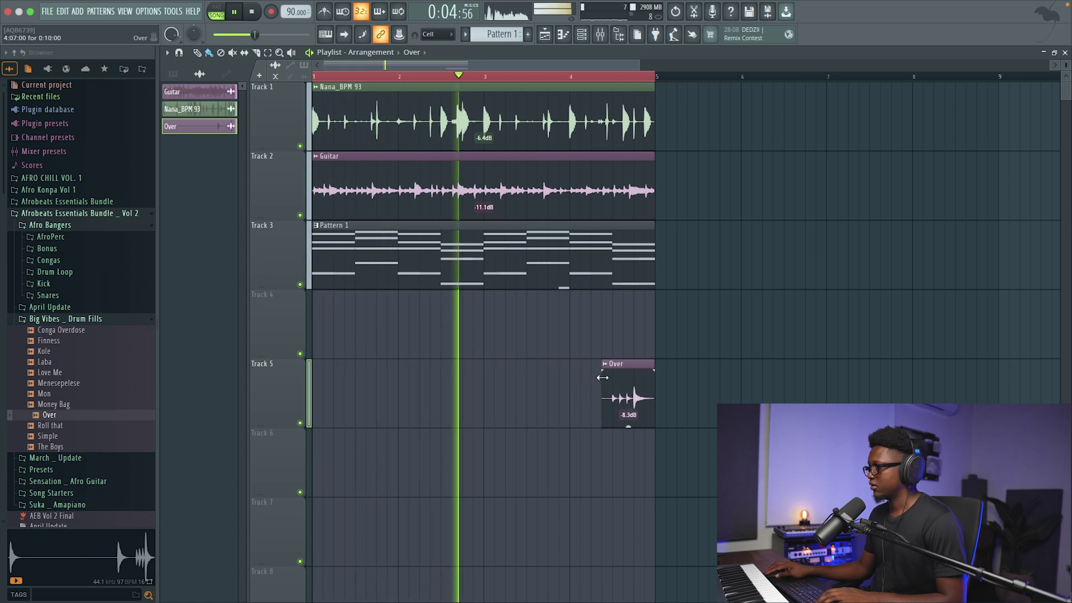
{"action": "left_click_drag", "start_coordinate": [629, 426], "coordinate": [628, 429]}
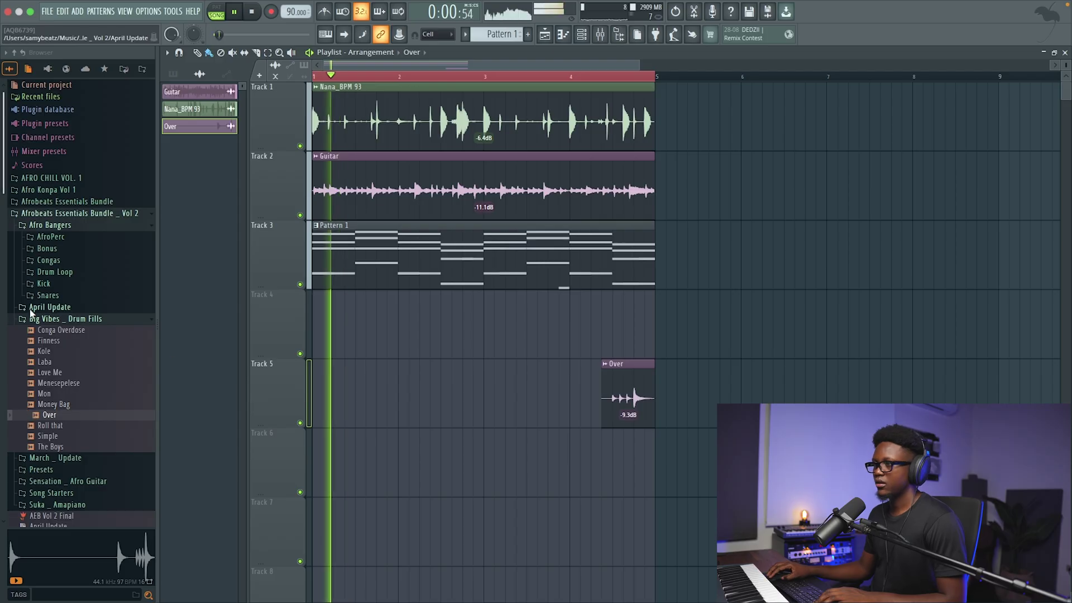
{"action": "key", "text": "space"}
{"action": "key", "text": "space"}
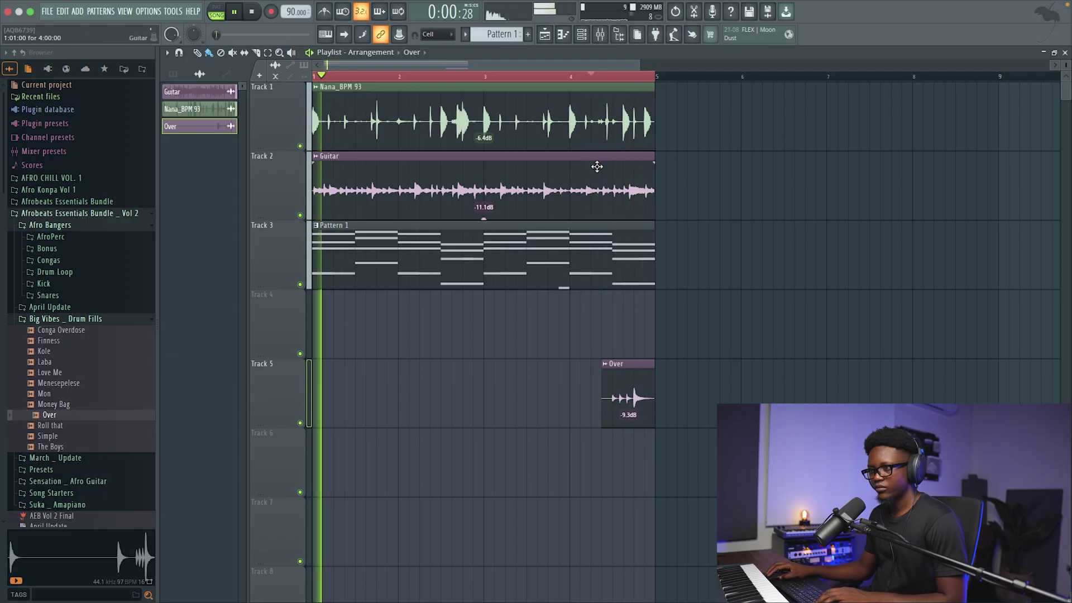
{"action": "key", "text": "space"}
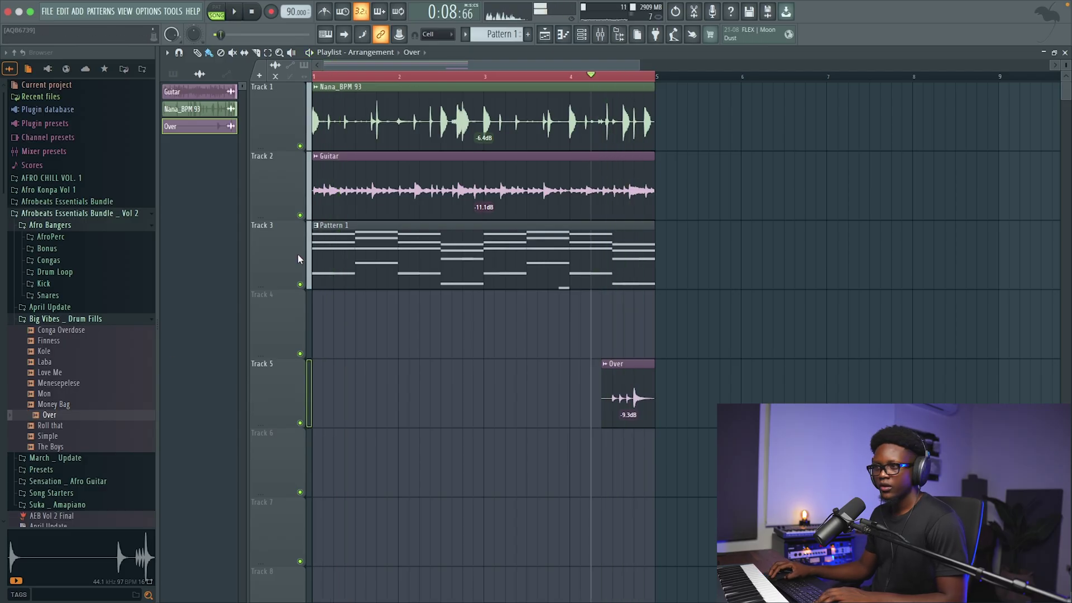
Step: Move the whole arrangement to start at bar 5 and place a copy of the Guitar clip alone at bar 1 as an intro
{"action": "left_click", "coordinate": [59, 319]}
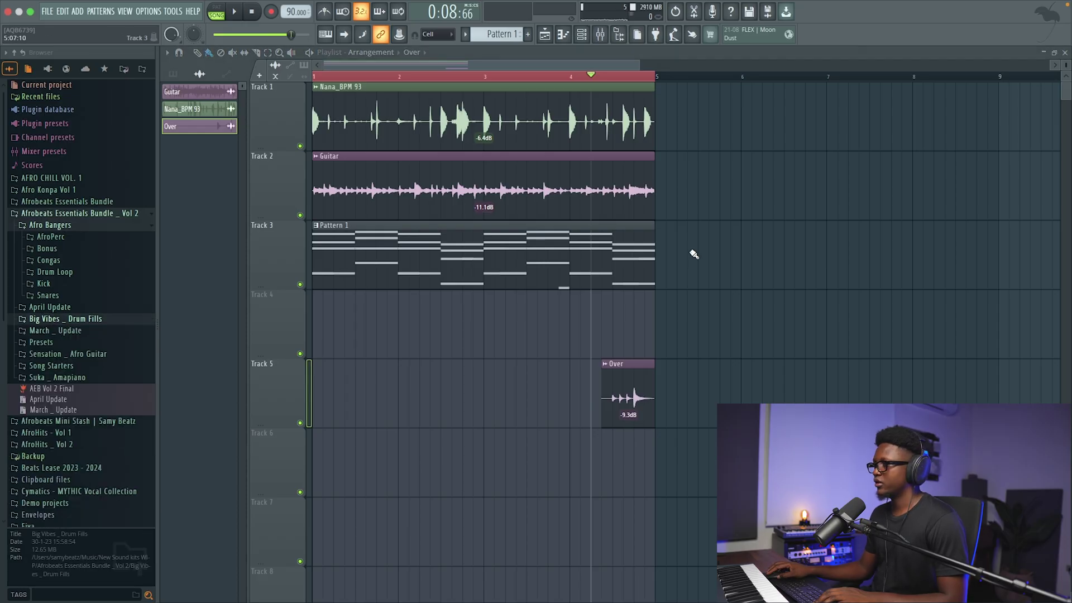
{"action": "key", "text": "ctrl+a"}
{"action": "left_click_drag", "start_coordinate": [366, 156], "coordinate": [351, 175]}
{"action": "left_click", "coordinate": [716, 343]}
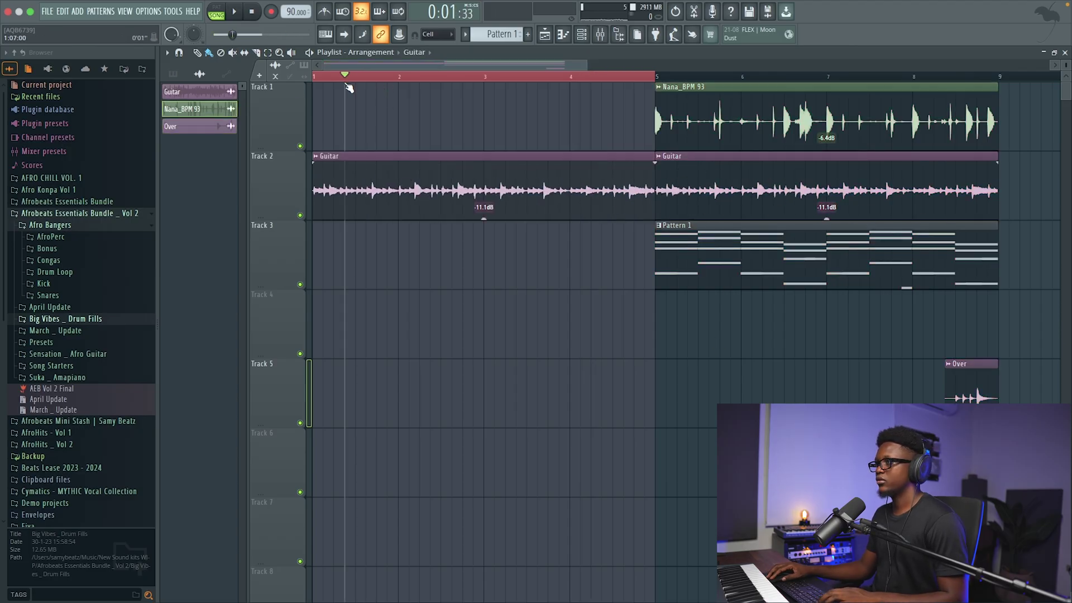
{"action": "scroll", "coordinate": [614, 76], "scroll_direction": "down", "scroll_amount": 3}
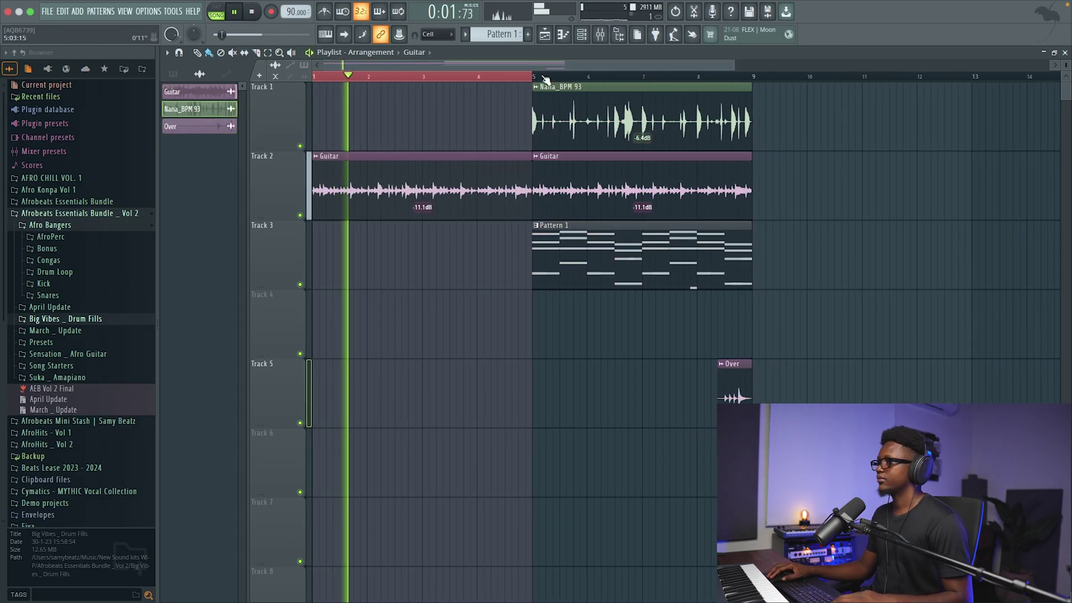
{"action": "key", "text": "space"}
Step: Add the 2023 producer tag sample from the Fiya folder to track 6 at bar 4, shorten its end, and set its gain to -8.4 dB
{"action": "scroll", "coordinate": [105, 402], "scroll_direction": "down", "scroll_amount": 5}
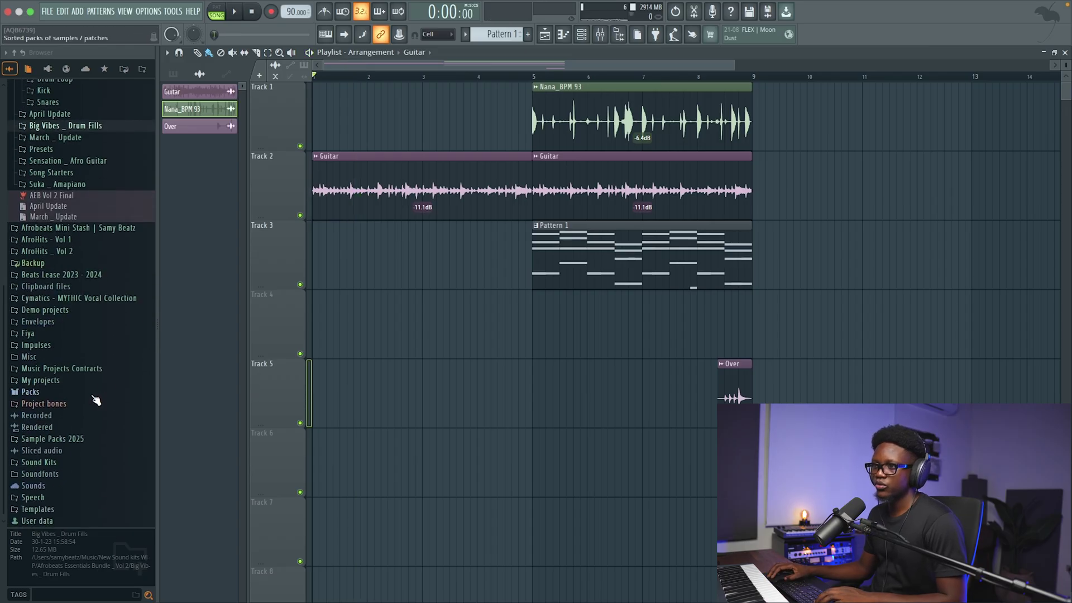
{"action": "left_click", "coordinate": [27, 334]}
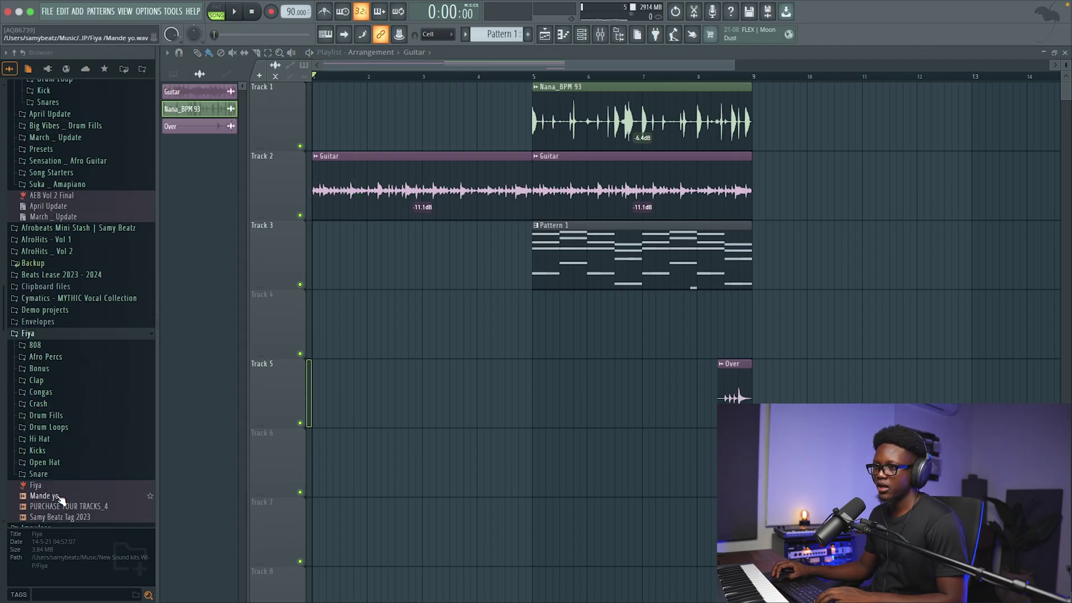
{"action": "left_click_drag", "start_coordinate": [63, 519], "coordinate": [494, 448]}
{"action": "key", "text": "space"}
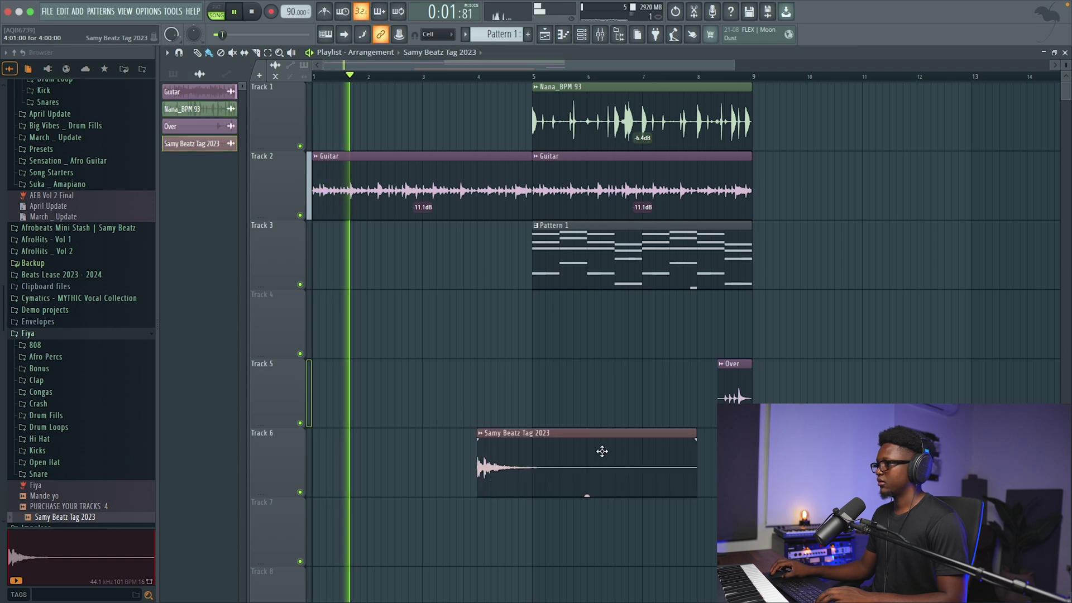
{"action": "left_click_drag", "start_coordinate": [697, 430], "coordinate": [663, 434]}
{"action": "left_click_drag", "start_coordinate": [569, 495], "coordinate": [569, 517]}
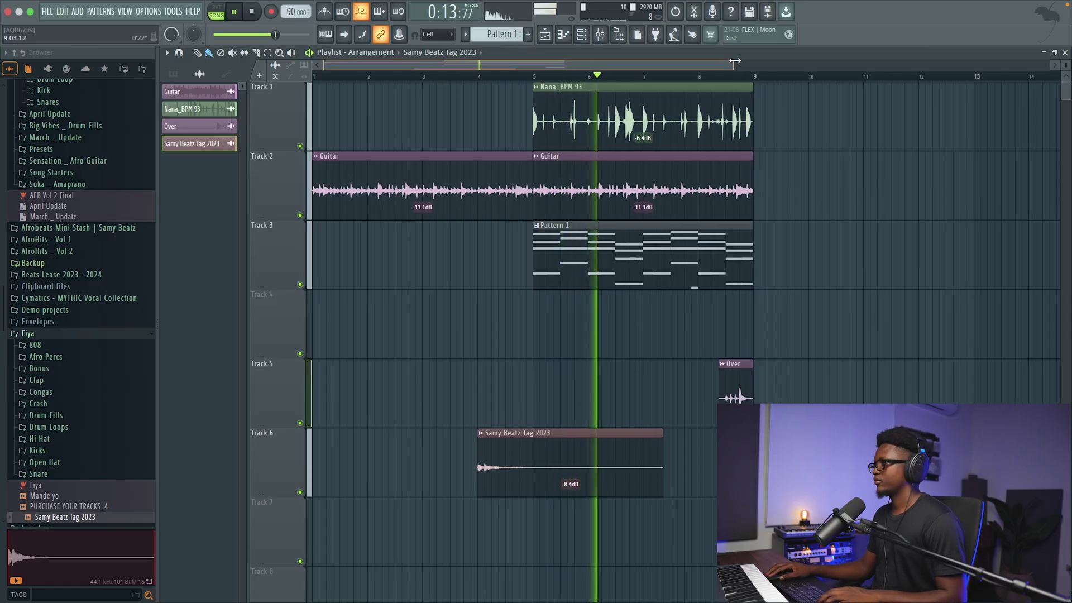
Step: Duplicate the Nana_BPM 93, Guitar and Pattern 1 clips of bars 5 to 8 so the copies start at bar 9
{"action": "left_click_drag", "start_coordinate": [734, 64], "coordinate": [845, 65]}
{"action": "left_click_drag", "start_coordinate": [746, 268], "coordinate": [526, 91]}
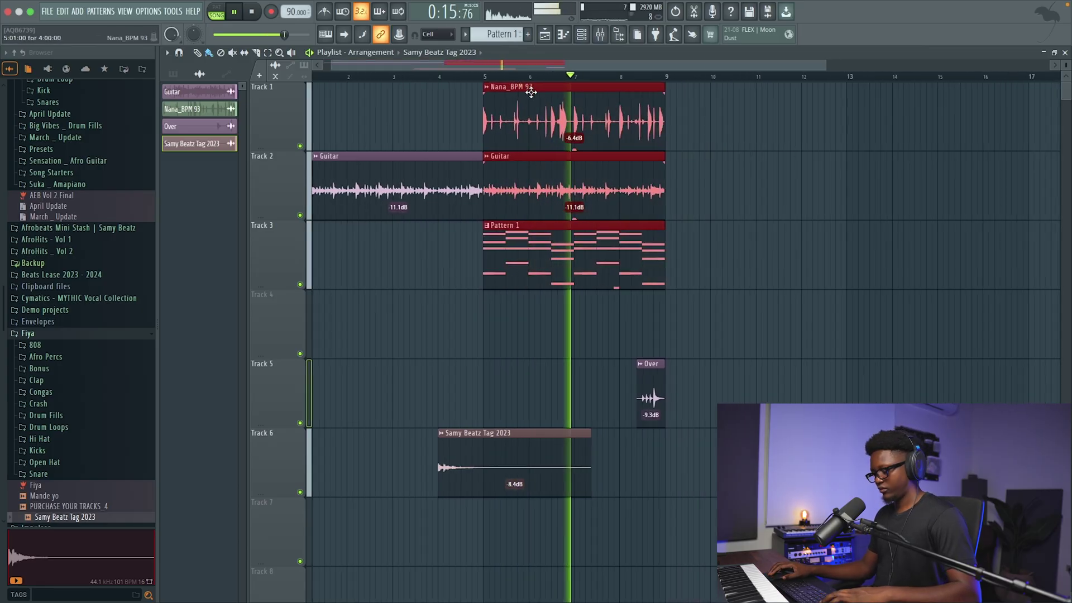
{"action": "key", "text": "ctrl+b"}
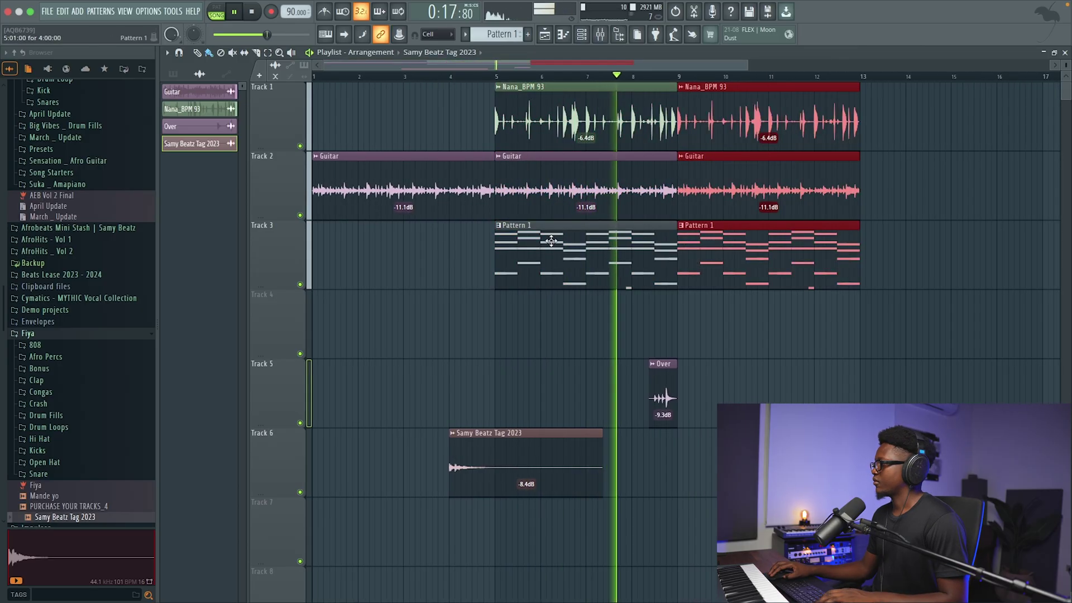
Step: Show all channels in the channel rack and rename the Addictive Keys channel to "Keys"
{"action": "left_click", "coordinate": [501, 230]}
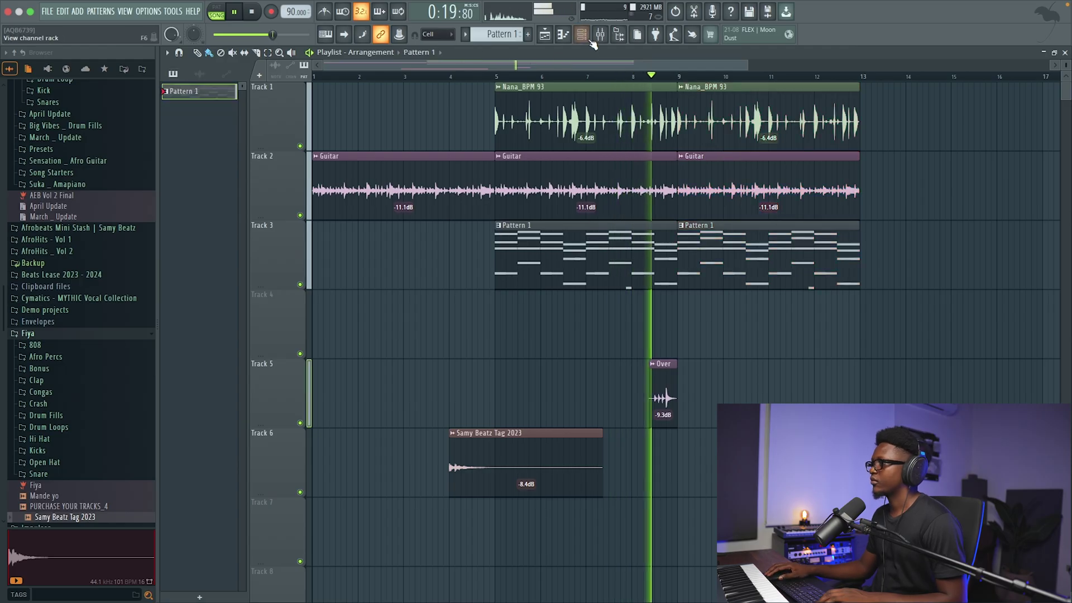
{"action": "left_click", "coordinate": [581, 34]}
{"action": "left_click", "coordinate": [346, 211]}
{"action": "left_click", "coordinate": [361, 224]}
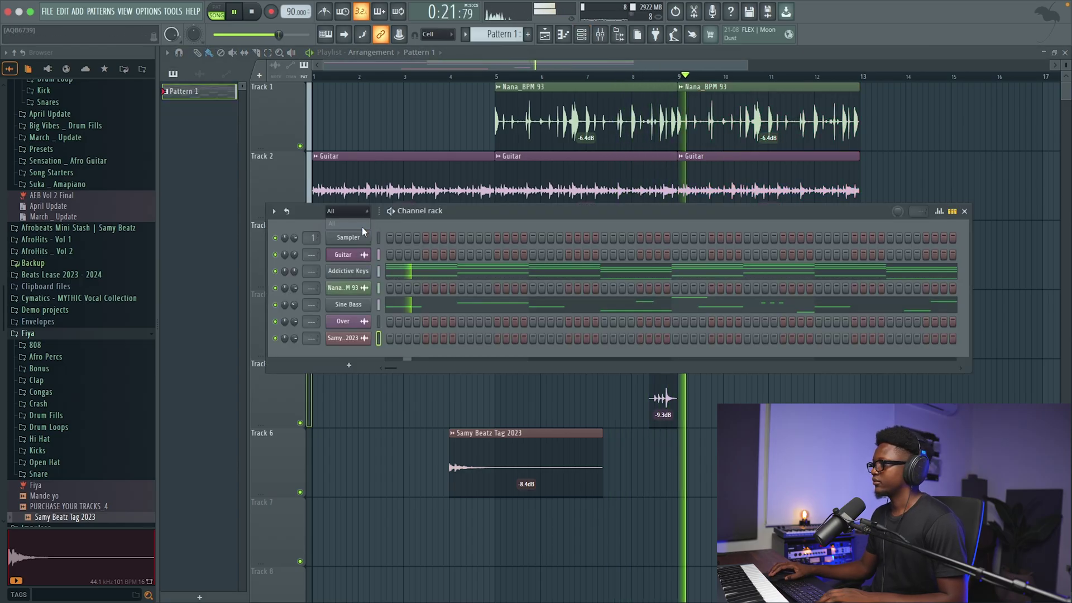
{"action": "middle_click", "coordinate": [354, 272]}
{"action": "left_click", "coordinate": [384, 272]}
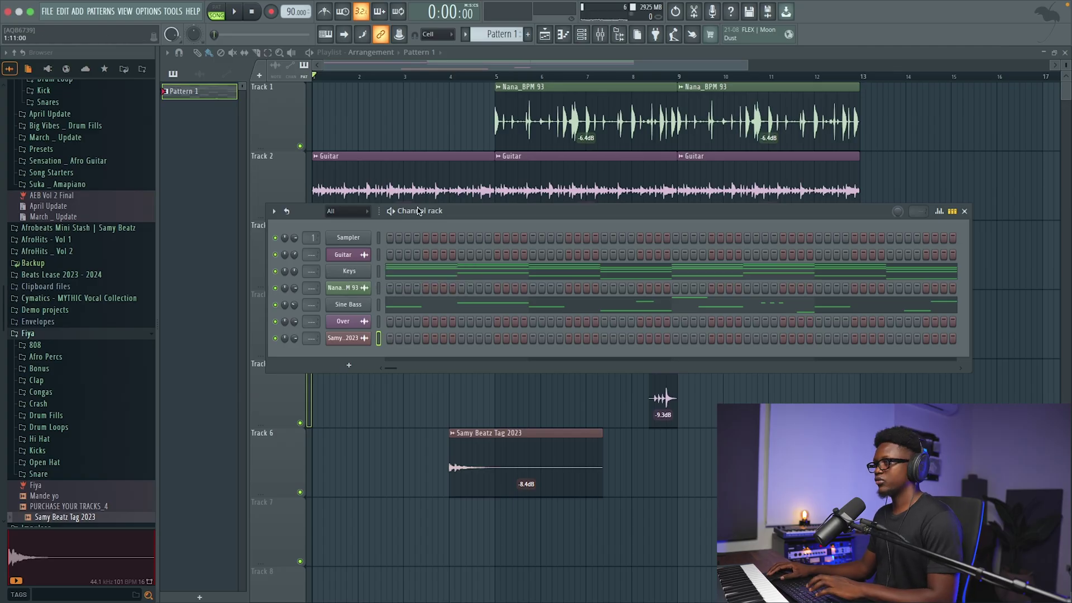
Step: Split Pattern 1 by channel and delete the old combined pattern clips from track 3
{"action": "right_click", "coordinate": [488, 38]}
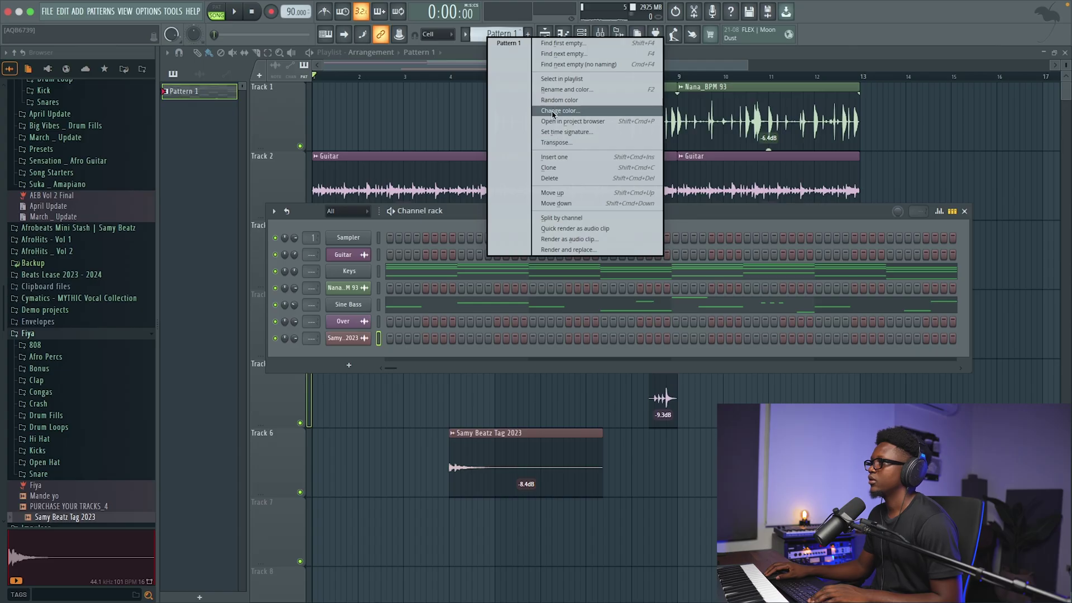
{"action": "left_click", "coordinate": [563, 219]}
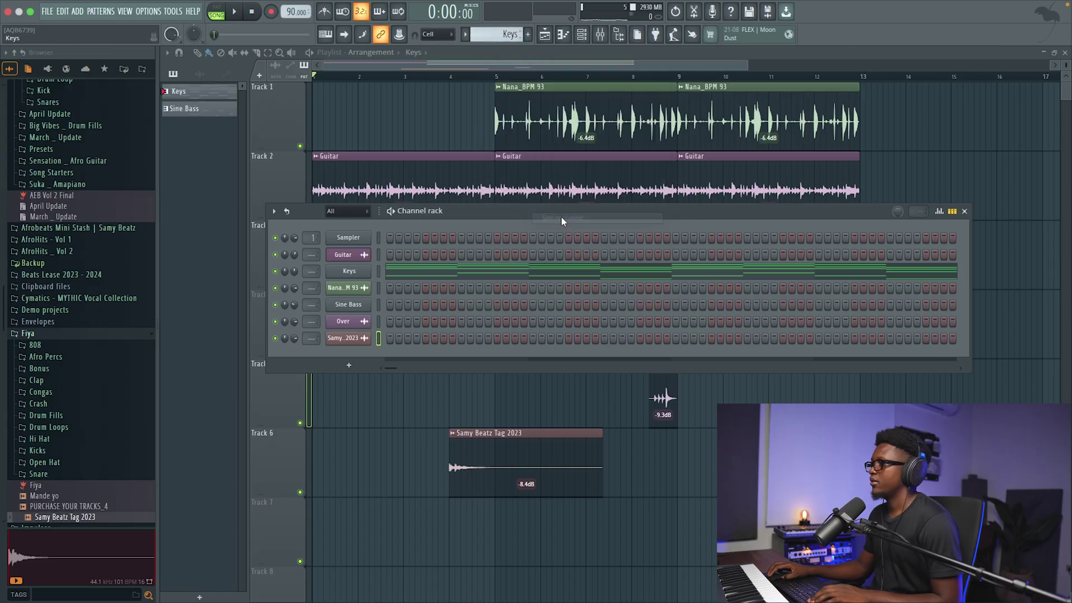
{"action": "left_click", "coordinate": [508, 65]}
{"action": "right_click", "coordinate": [782, 254]}
{"action": "right_click", "coordinate": [586, 260]}
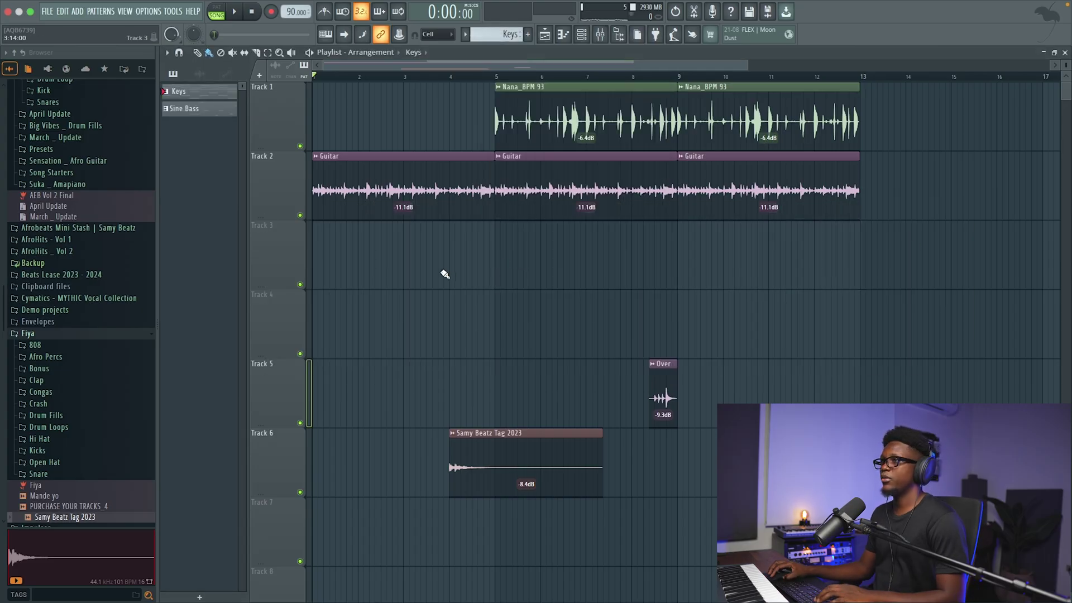
Step: Place the Keys pattern on track 3 at bar 5 with a copy at bar 9, and the Sine Bass pattern on track 4 at bar 5
{"action": "left_click", "coordinate": [496, 262]}
{"action": "key", "text": "ctrl+b"}
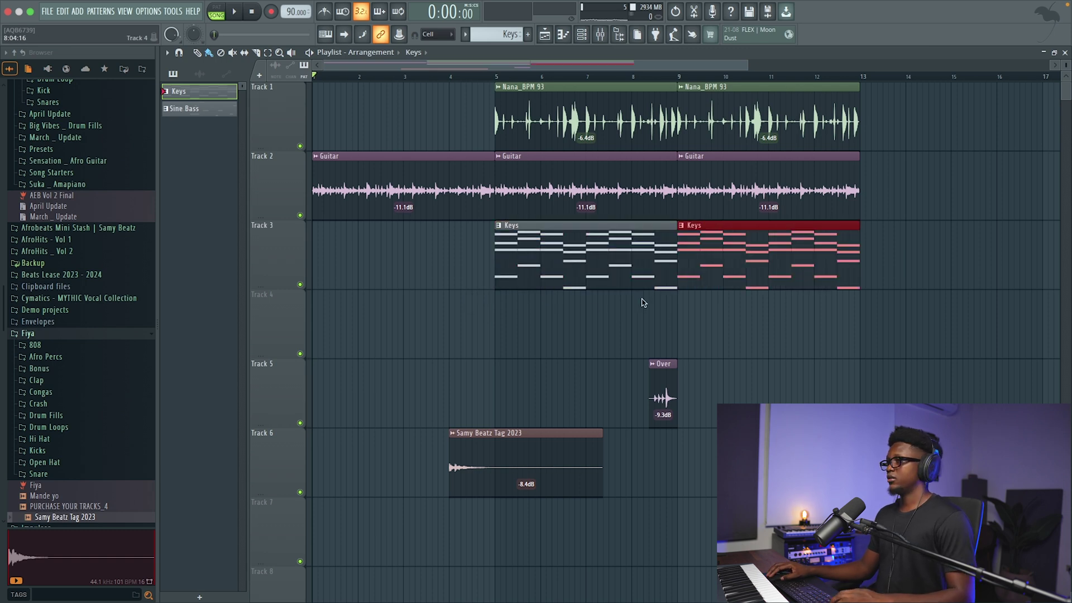
{"action": "left_click_drag", "start_coordinate": [207, 106], "coordinate": [502, 332]}
Step: Shift all clips below track 1 down one track, move the Sine Bass clip up to track 2, and duplicate it at bar 9
{"action": "left_click_drag", "start_coordinate": [276, 184], "coordinate": [369, 442]}
{"action": "key", "text": "shift+Down"}
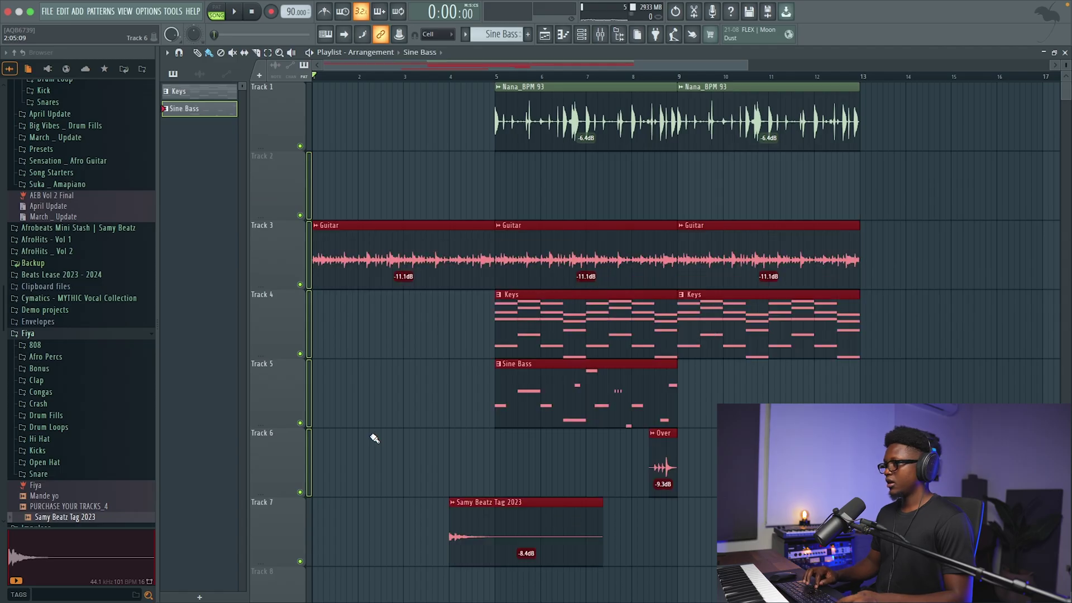
{"action": "left_click", "coordinate": [286, 379]}
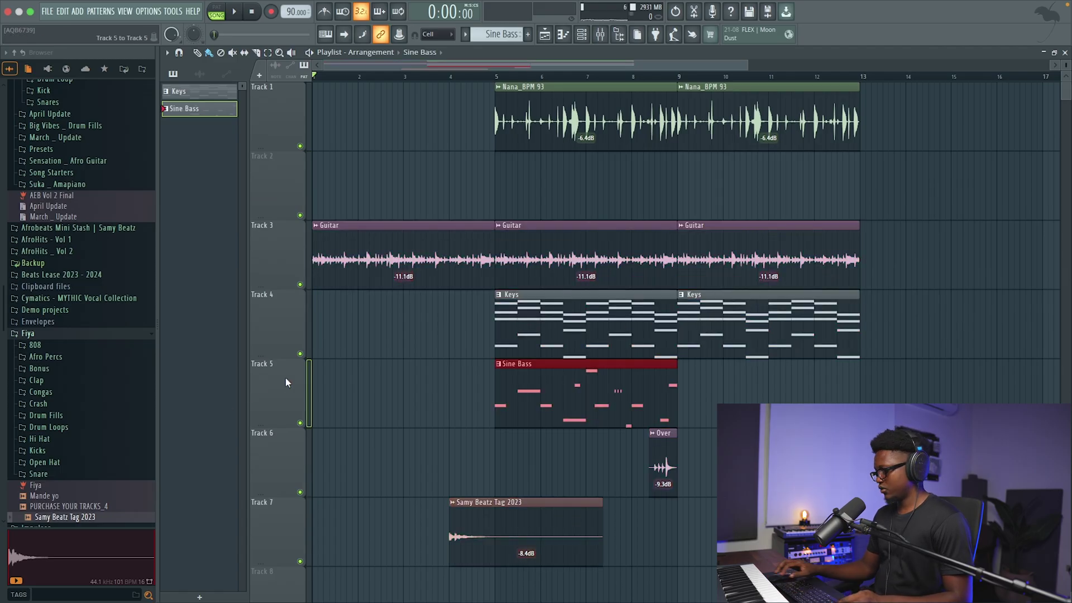
{"action": "key", "text": "shift+Up"}
{"action": "key", "text": "shift+Up"}
{"action": "key", "text": "shift+Up"}
{"action": "key", "text": "ctrl+b"}
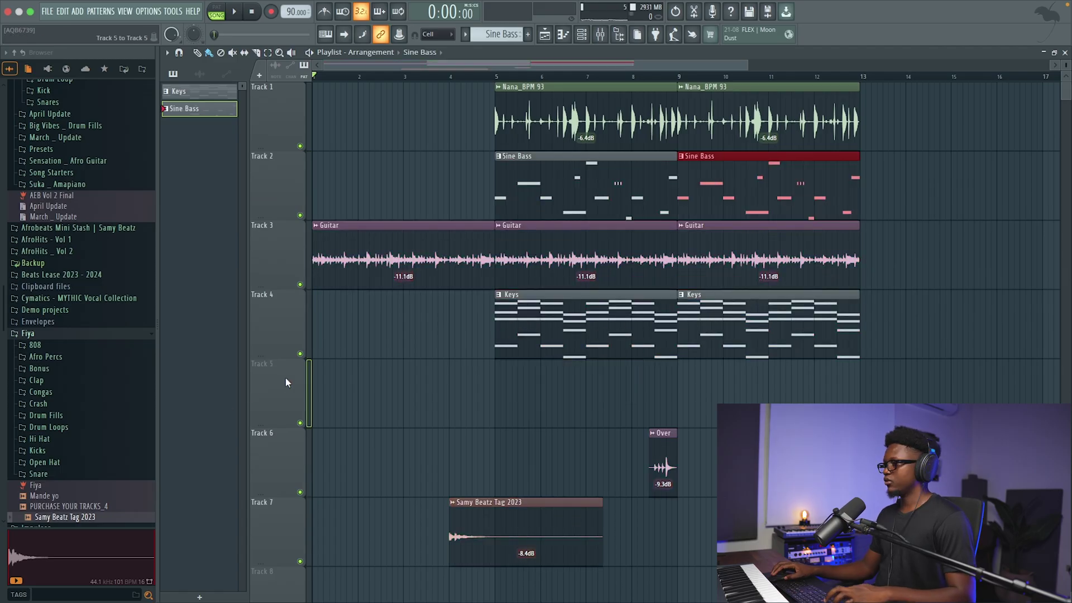
Step: Play the arrangement from bar 5 and move the Over fill on track 6 to the end of bar 12
{"action": "left_click_drag", "start_coordinate": [747, 65], "coordinate": [823, 65]}
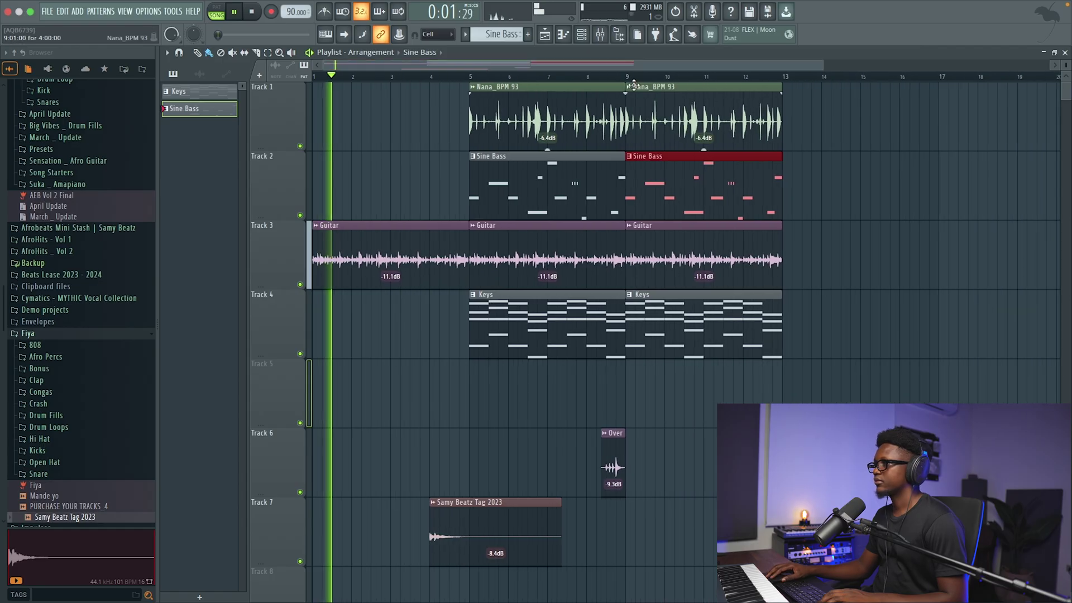
{"action": "left_click", "coordinate": [471, 77]}
{"action": "left_click_drag", "start_coordinate": [1067, 65], "coordinate": [1067, 82]}
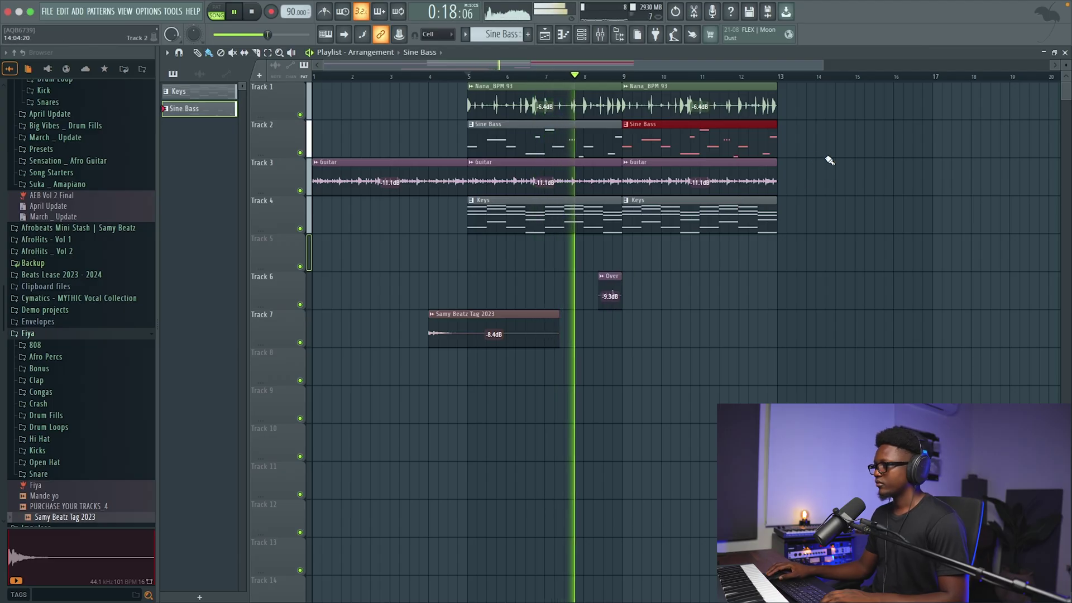
{"action": "left_click", "coordinate": [613, 280]}
{"action": "left_click_drag", "start_coordinate": [614, 280], "coordinate": [768, 280]}
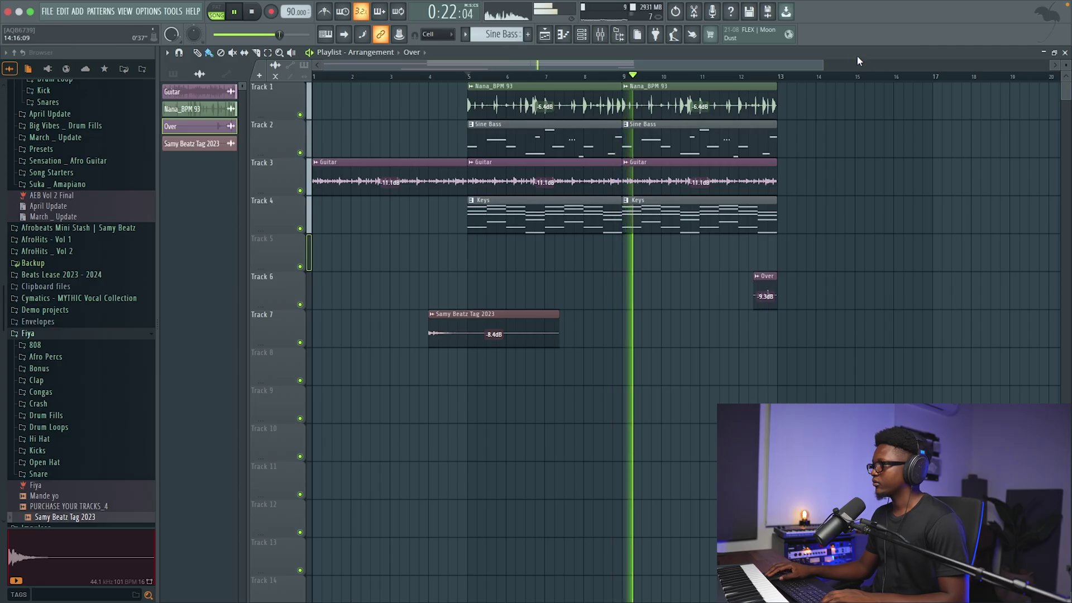
{"action": "left_click_drag", "start_coordinate": [822, 65], "coordinate": [979, 67]}
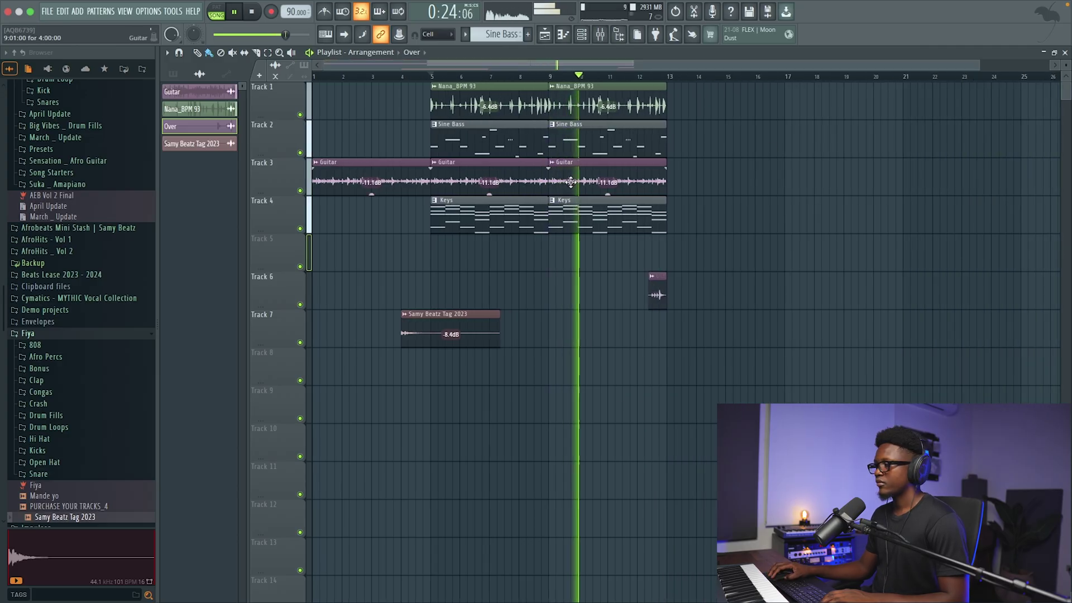
Step: Duplicate the Keys and Guitar clips on tracks 4 and 3 at bars 13 and 17
{"action": "left_click_drag", "start_coordinate": [692, 194], "coordinate": [615, 220]}
{"action": "key", "text": "ctrl+b"}
{"action": "key", "text": "ctrl+b"}
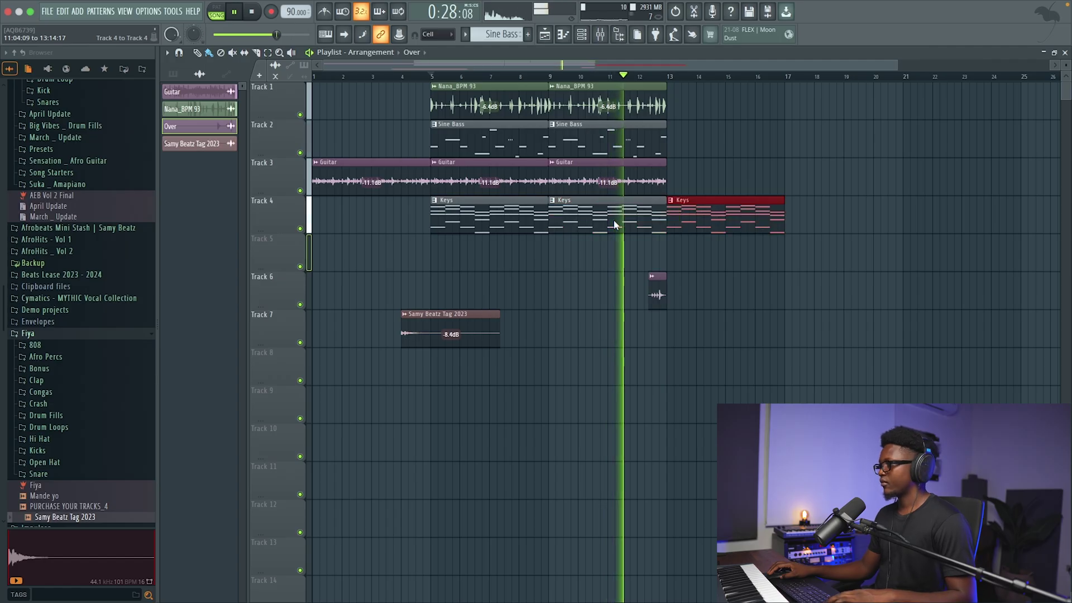
{"action": "left_click_drag", "start_coordinate": [699, 175], "coordinate": [624, 177]}
{"action": "key", "text": "ctrl+b"}
{"action": "key", "text": "ctrl+b"}
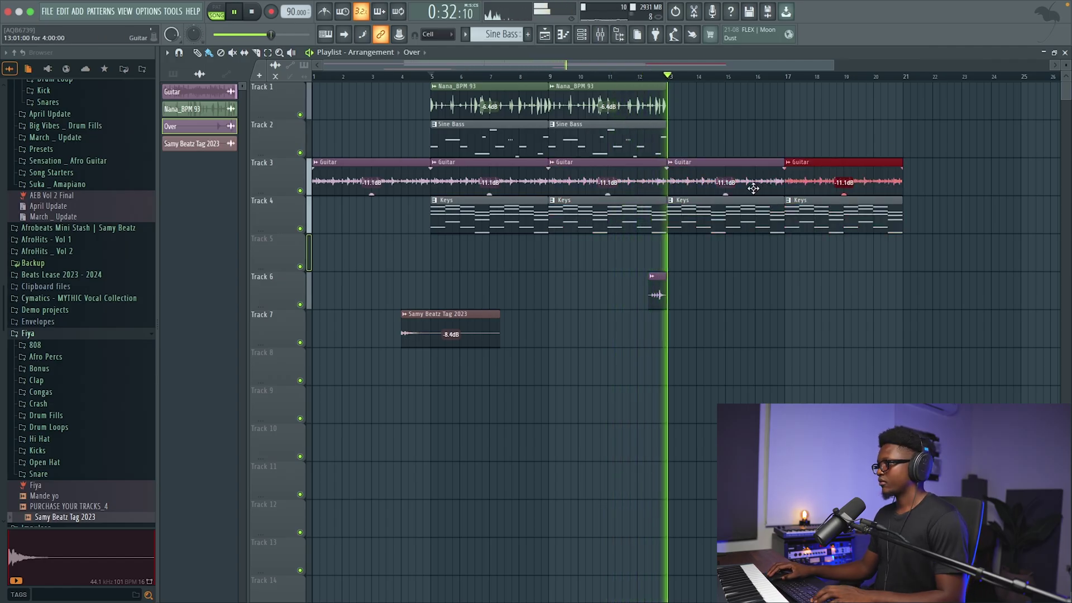
{"action": "left_click_drag", "start_coordinate": [833, 66], "coordinate": [949, 110]}
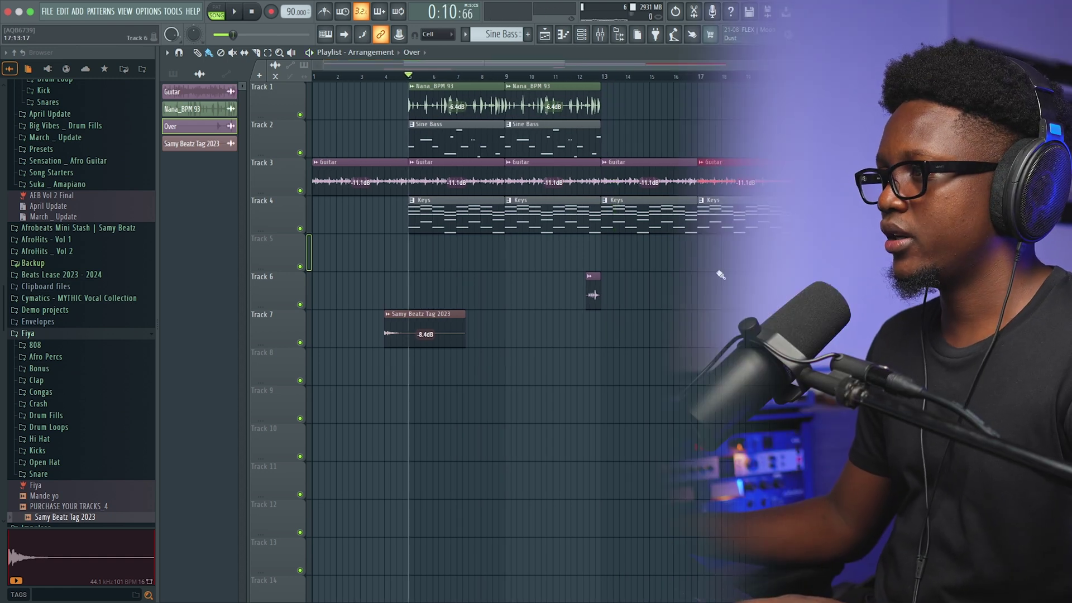
{"action": "scroll", "coordinate": [374, 312], "scroll_direction": "up", "scroll_amount": 2}
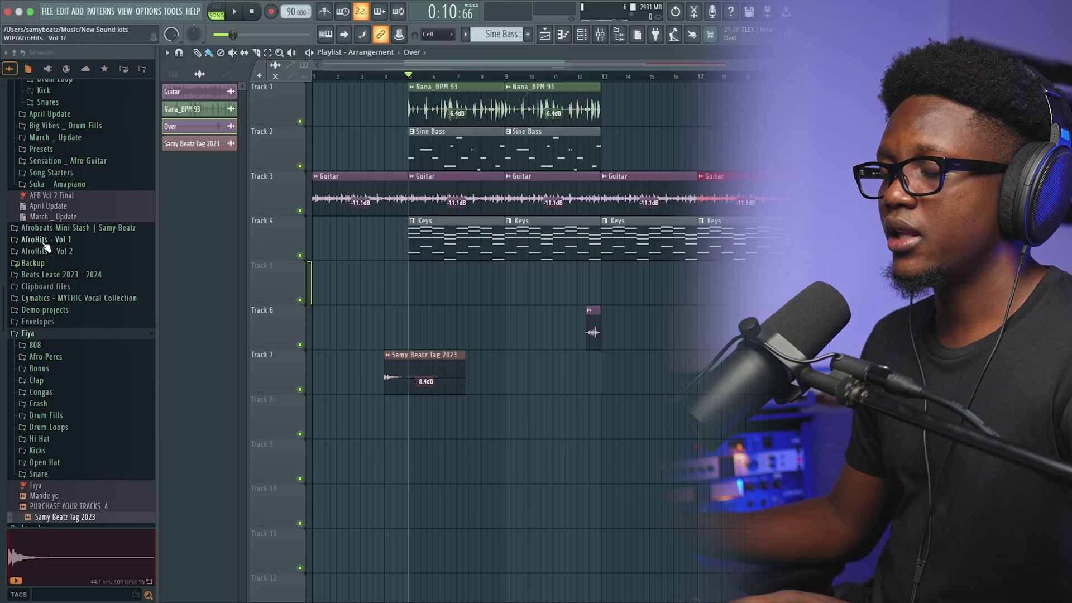
Step: Add a Kontakt 8 instrument and load the CH - Solo Violin preset from the CH Solo Violin library
{"action": "left_click", "coordinate": [77, 12]}
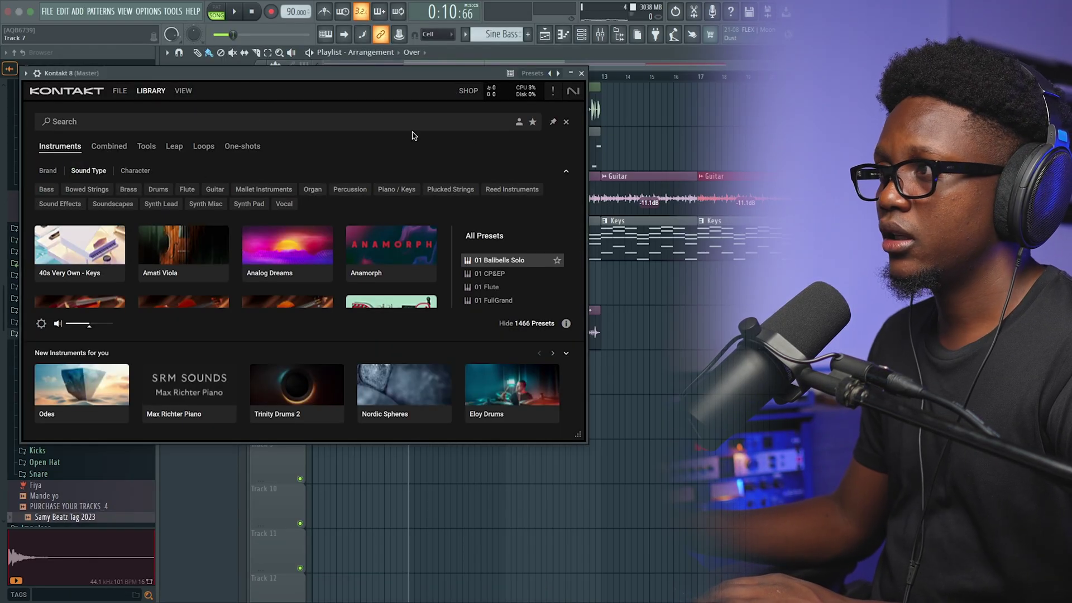
{"action": "left_click", "coordinate": [565, 123]}
{"action": "scroll", "coordinate": [90, 261], "scroll_direction": "down", "scroll_amount": 2}
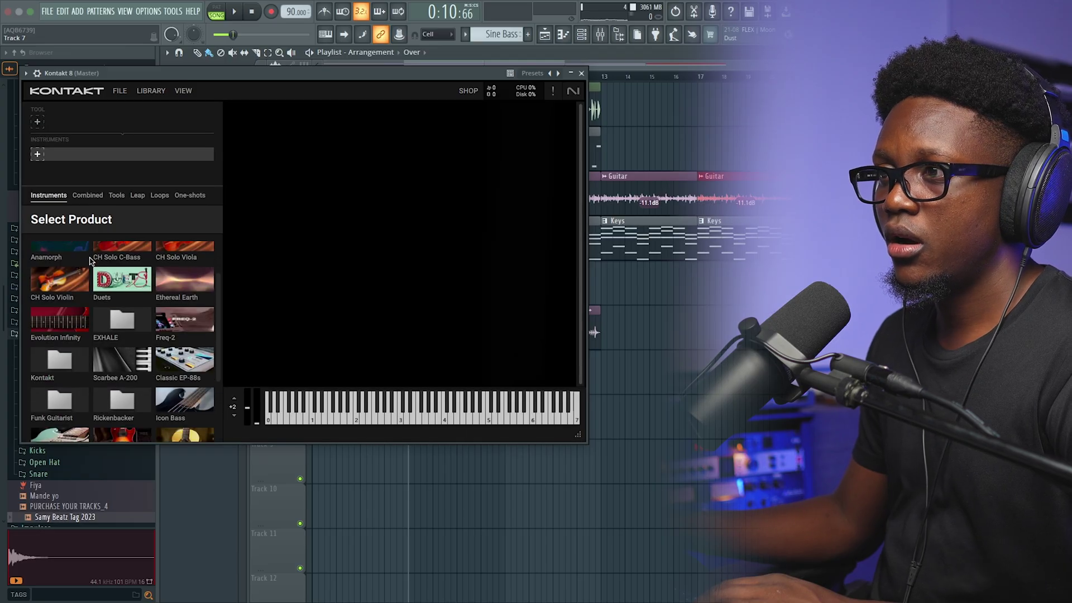
{"action": "scroll", "coordinate": [89, 261], "scroll_direction": "down", "scroll_amount": 2}
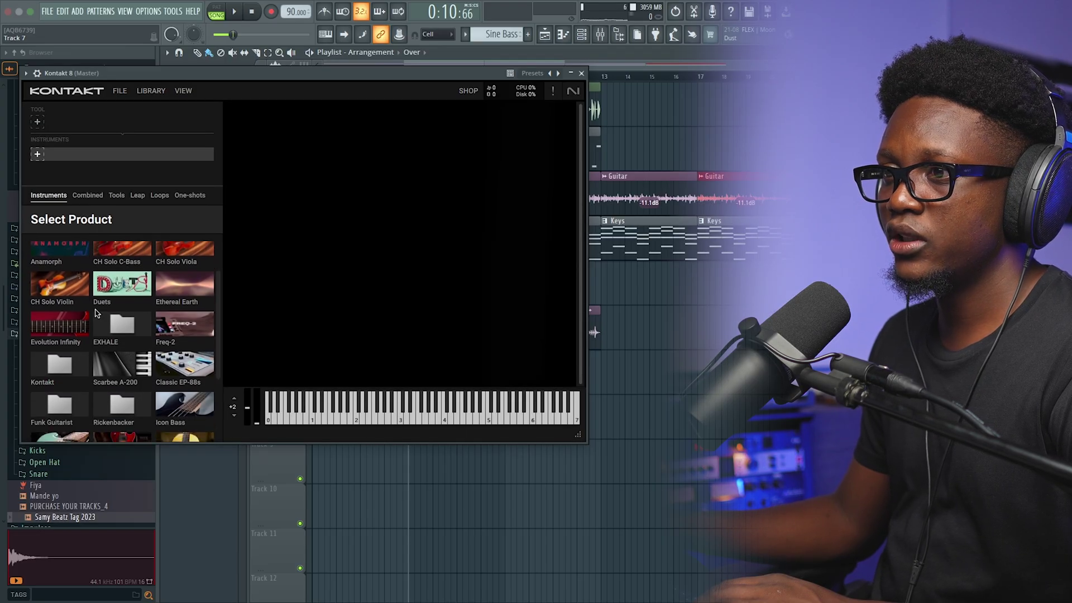
{"action": "left_click", "coordinate": [54, 274]}
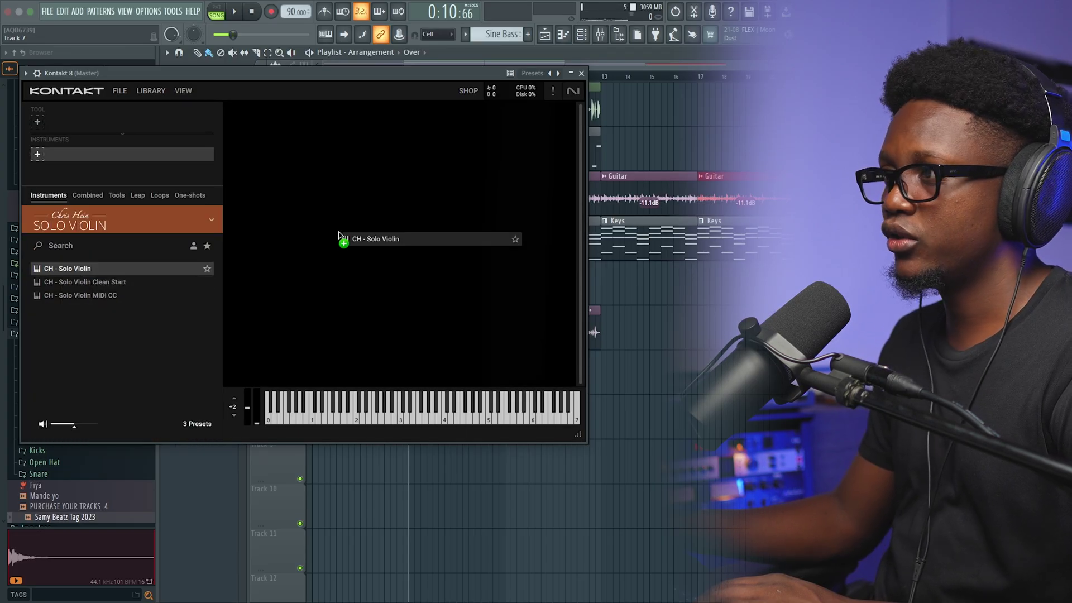
{"action": "left_click_drag", "start_coordinate": [585, 98], "coordinate": [584, 96]}
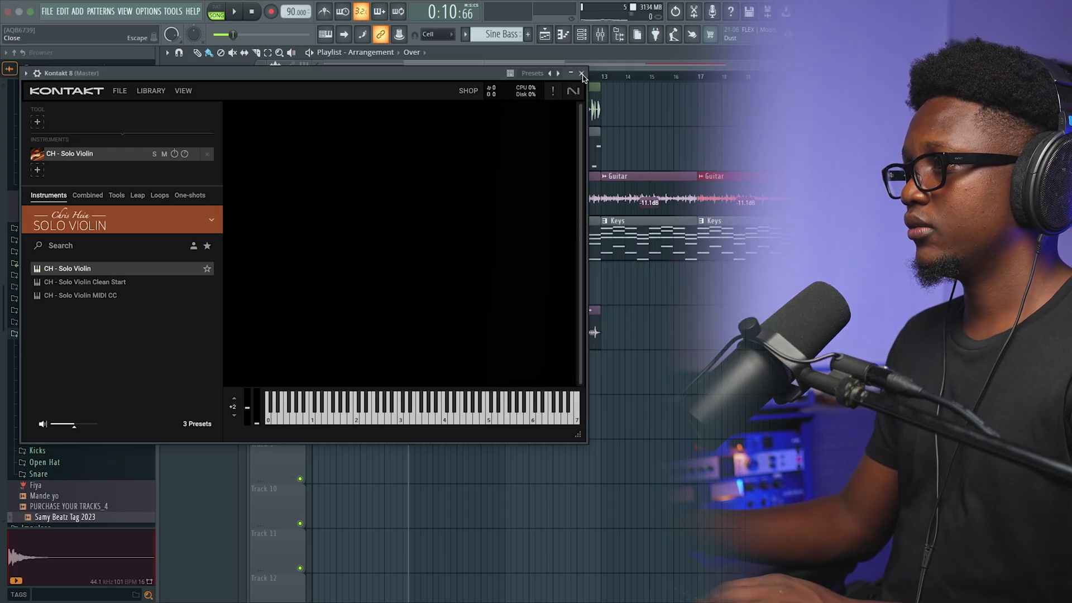
Step: Close the Kontakt window and play the arrangement from just before bar 13 to try out the violin
{"action": "key", "text": "space"}
{"action": "left_click", "coordinate": [583, 74]}
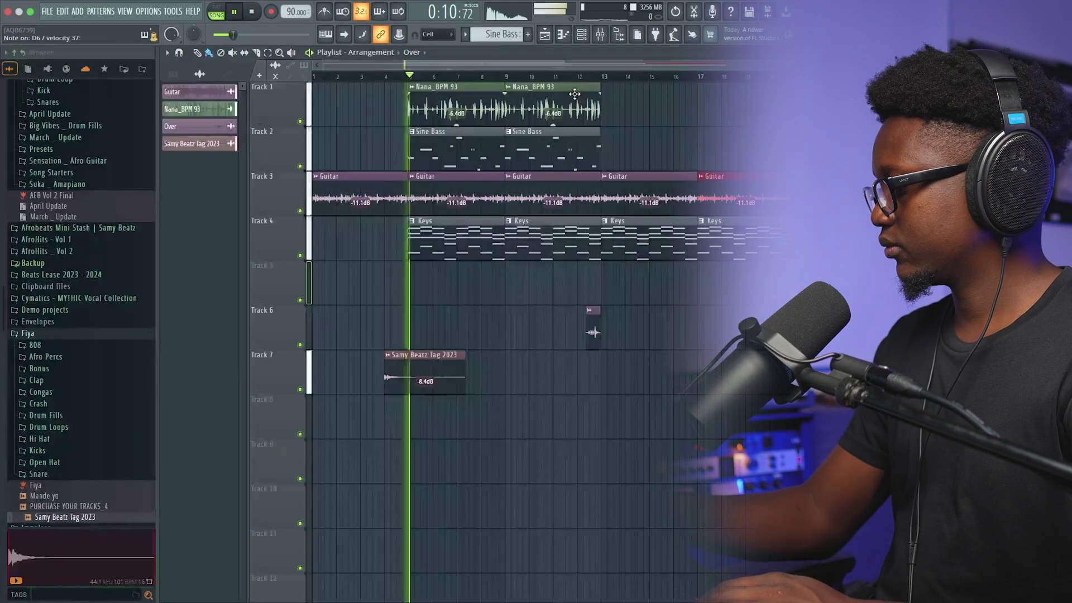
{"action": "key", "text": "space"}
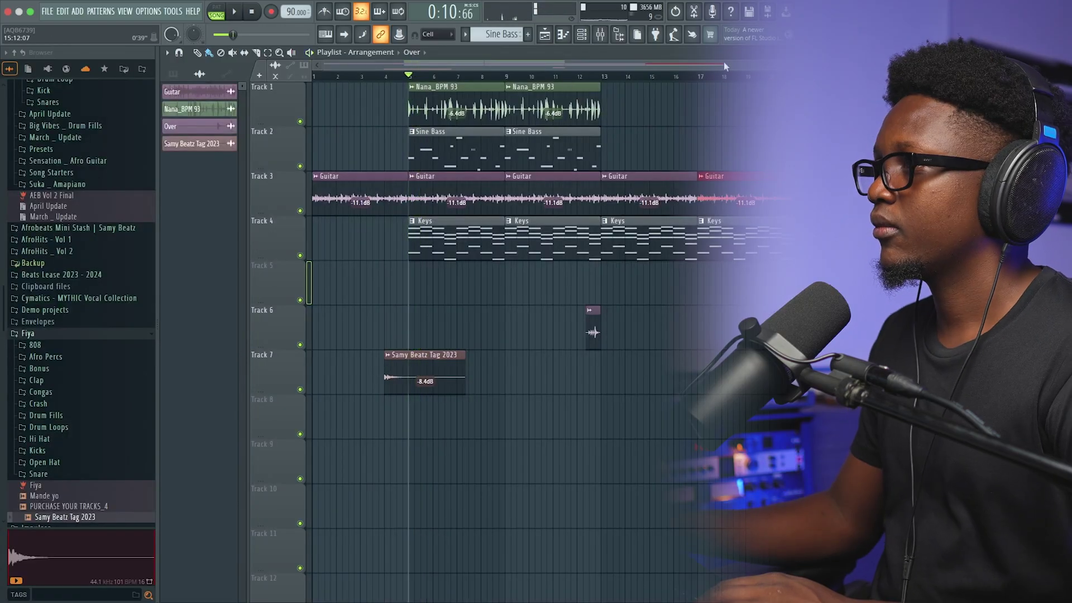
{"action": "left_click", "coordinate": [597, 77]}
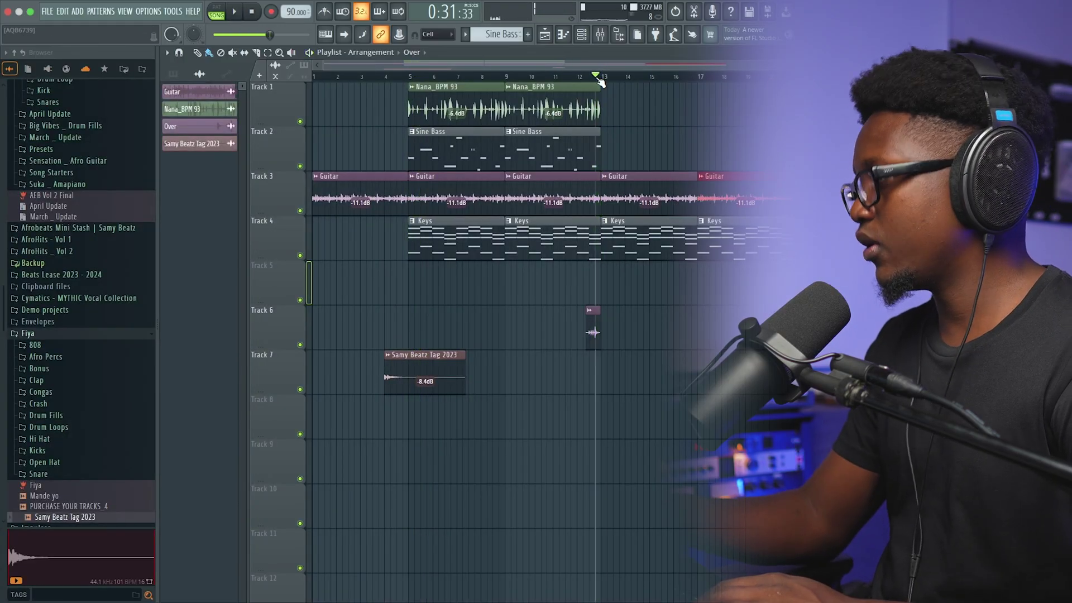
{"action": "key", "text": "space"}
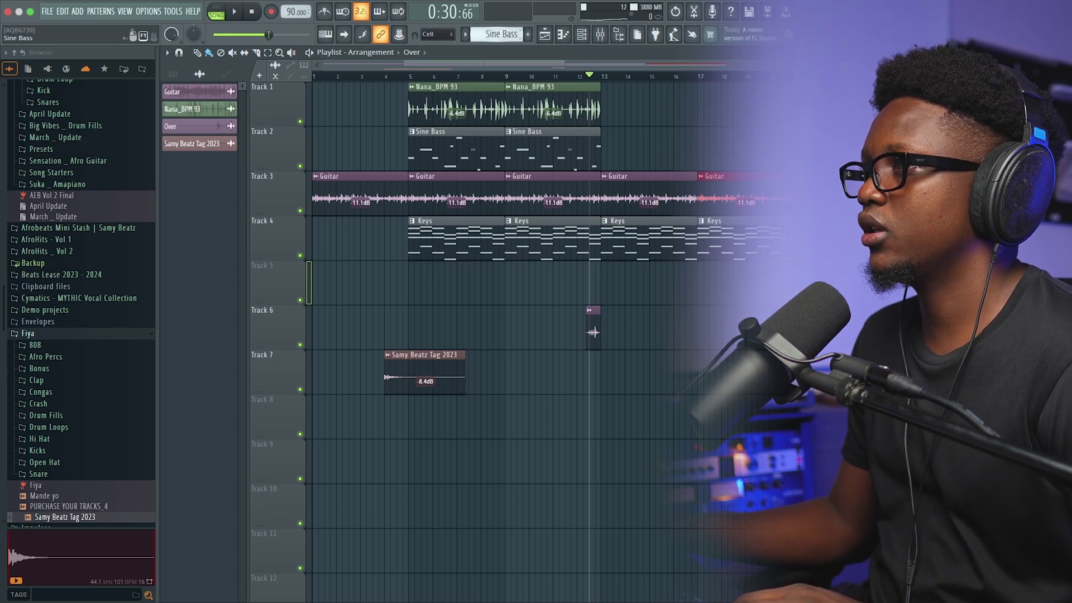
Step: Place a new pattern on track 5 at bar 13 and record a violin melody into it with 1/4 step snap
{"action": "left_click", "coordinate": [528, 34]}
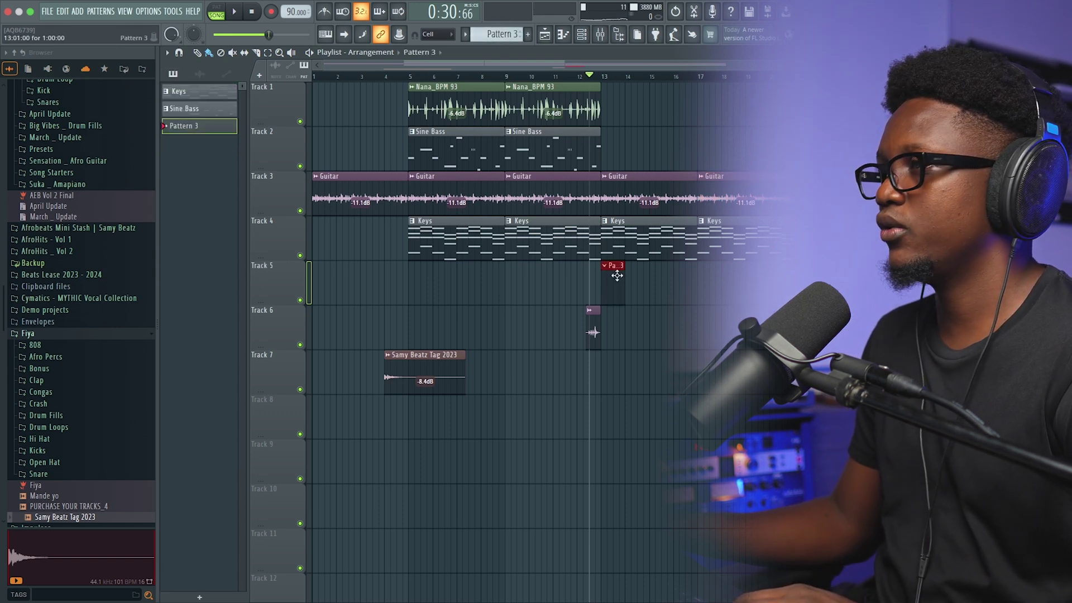
{"action": "left_click", "coordinate": [421, 33]}
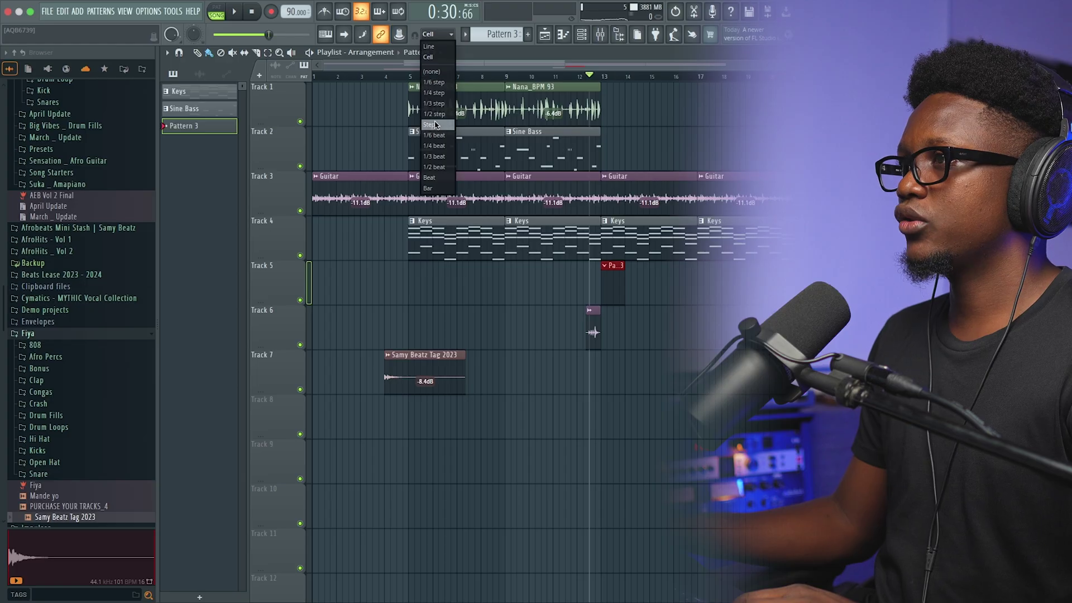
{"action": "left_click", "coordinate": [439, 34]}
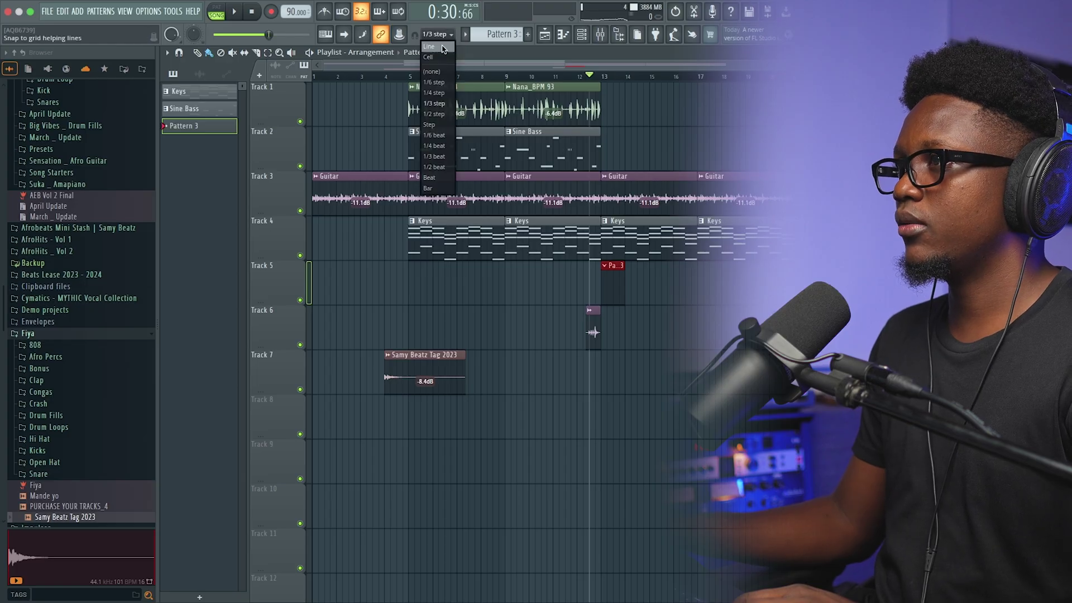
{"action": "left_click", "coordinate": [437, 92]}
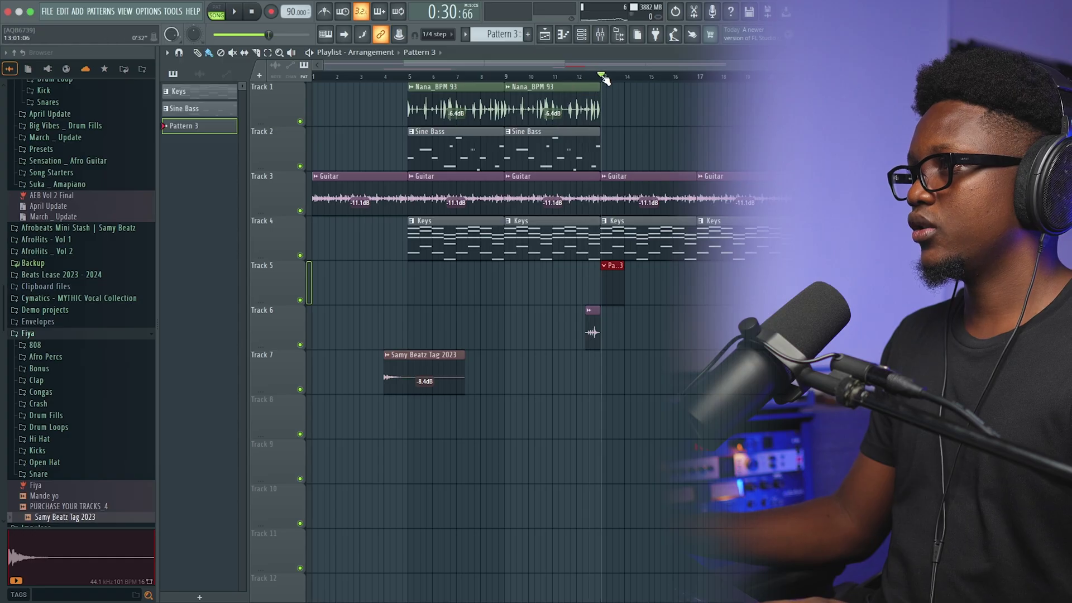
{"action": "key", "text": "space"}
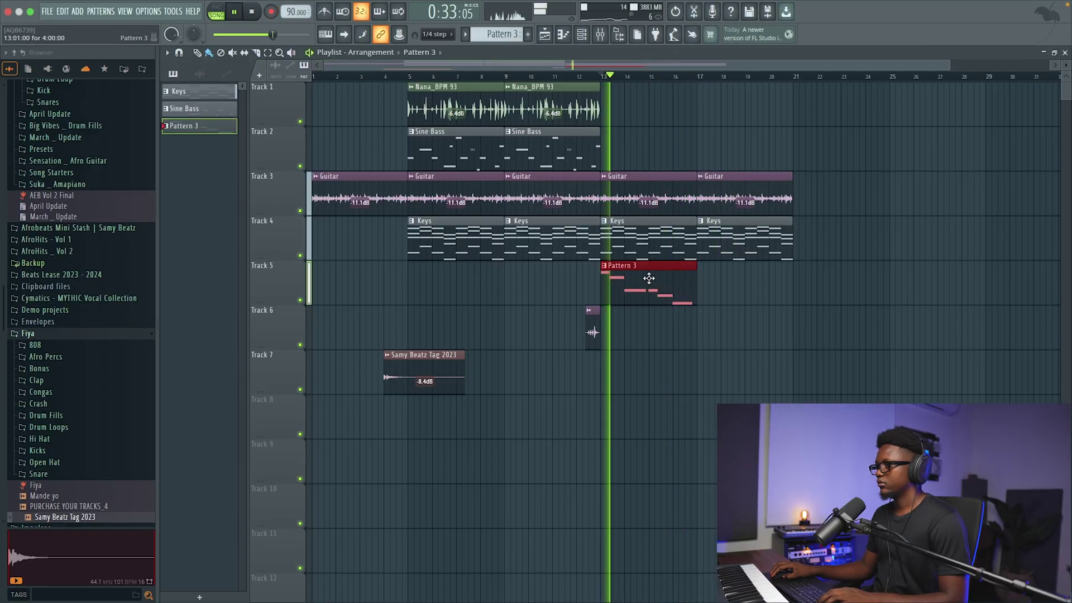
Step: Examine the recorded Kontakt 8 violin notes in the piano roll during playback
{"action": "left_click", "coordinate": [581, 35]}
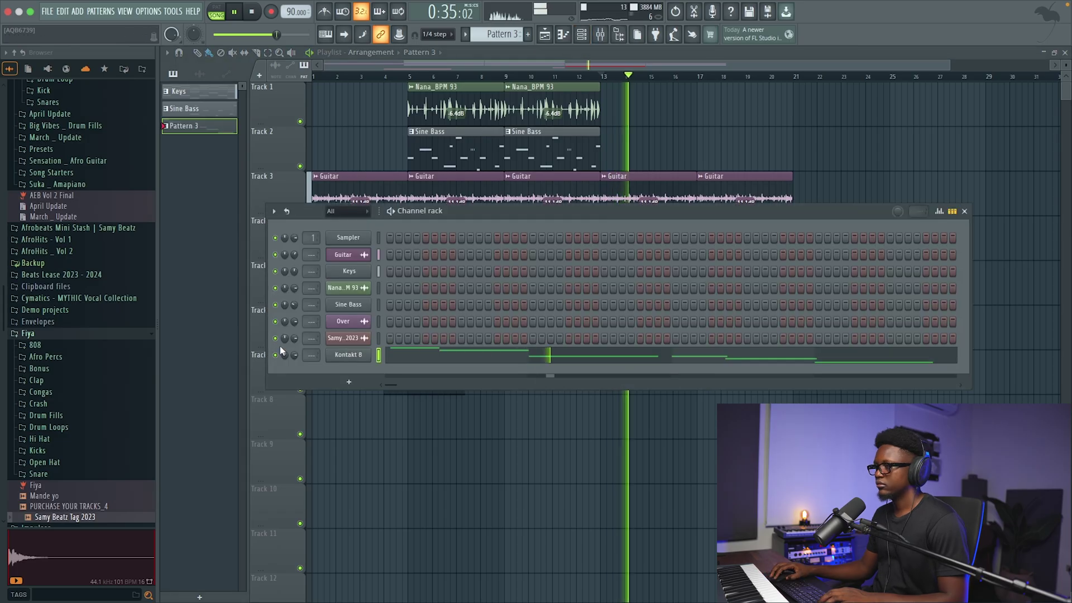
{"action": "left_click", "coordinate": [521, 360]}
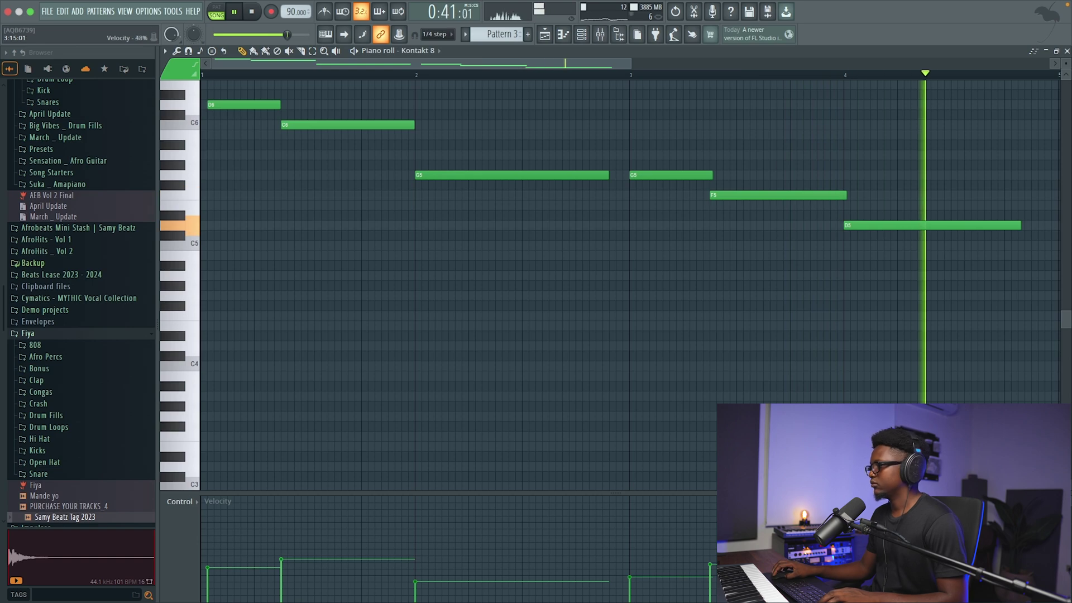
{"action": "left_click_drag", "start_coordinate": [631, 63], "coordinate": [647, 65]}
{"action": "key", "text": "space"}
{"action": "left_click", "coordinate": [1067, 50]}
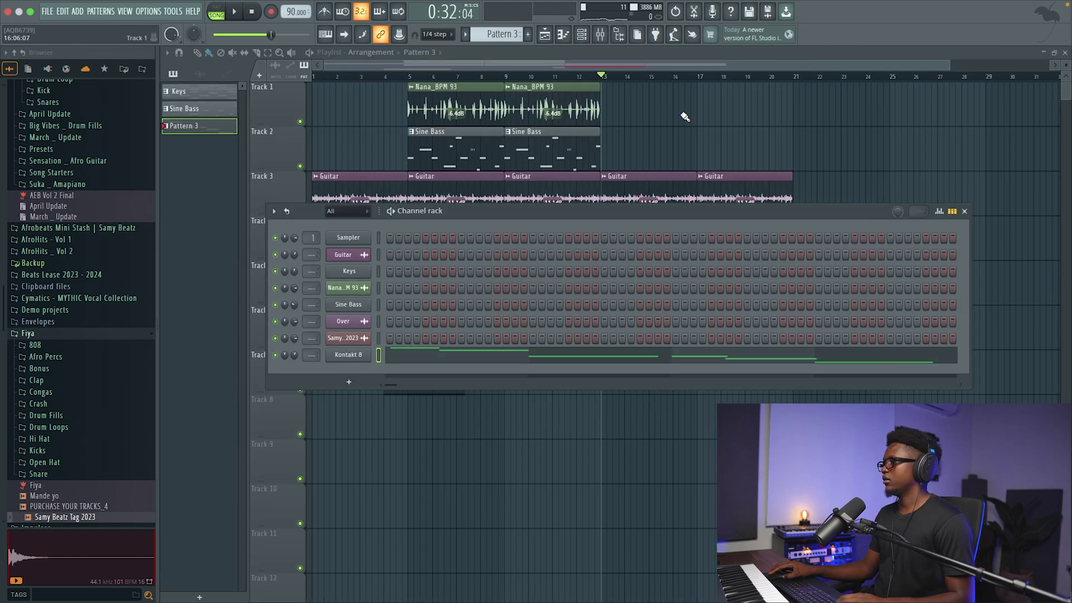
Step: Play the arrangement from bar 13 and place a second copy of the violin pattern on track 5 at bar 17
{"action": "key", "text": "F6"}
{"action": "key", "text": "space"}
{"action": "left_click", "coordinate": [677, 291]}
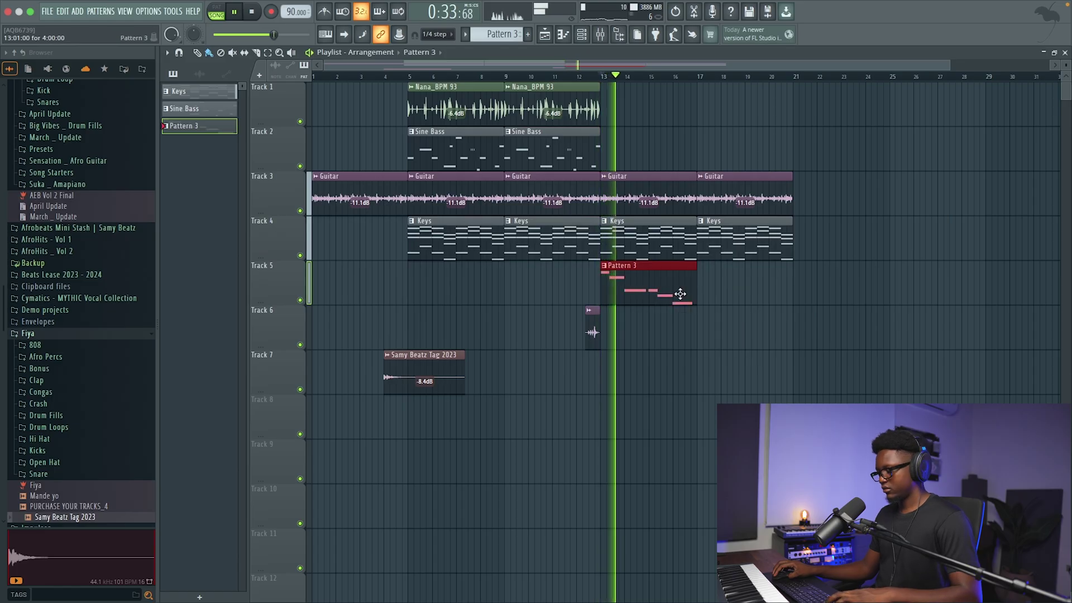
{"action": "left_click", "coordinate": [776, 292]}
{"action": "key", "text": "space"}
Step: Align the violin's first D6 note to the pattern start and lower the velocities of the first two notes
{"action": "left_click", "coordinate": [589, 39]}
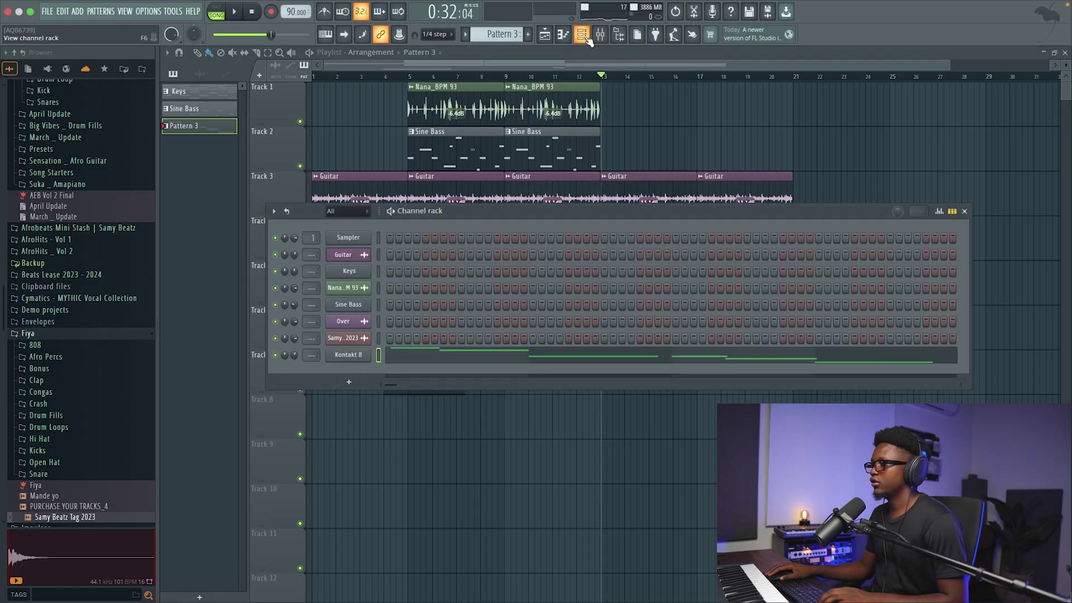
{"action": "left_click", "coordinate": [457, 350]}
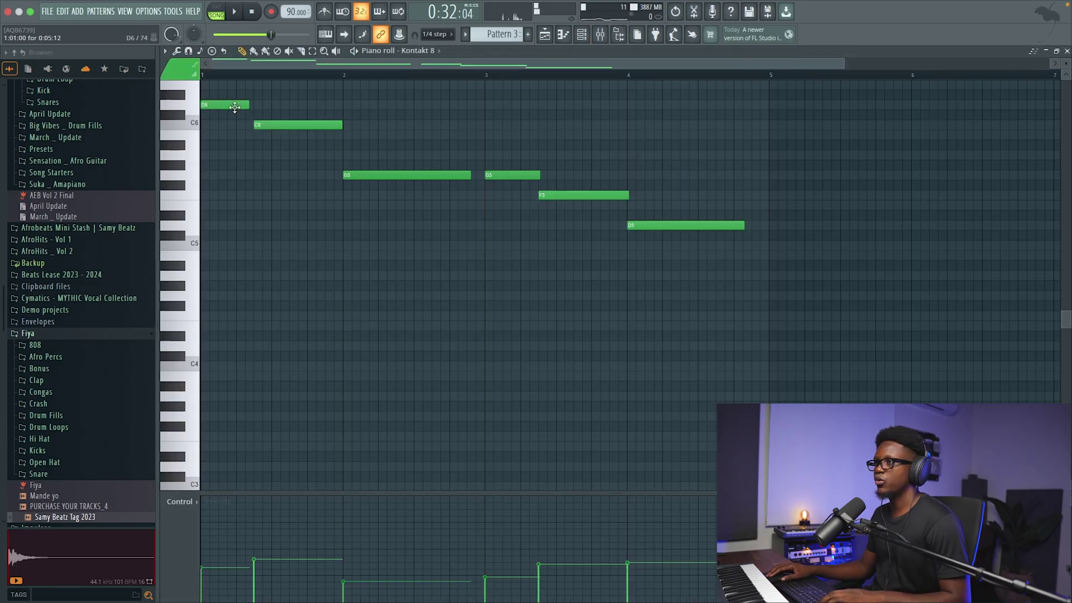
{"action": "key", "text": "space"}
{"action": "left_click", "coordinate": [217, 578]}
{"action": "key", "text": "space"}
{"action": "key", "text": "space"}
{"action": "left_click", "coordinate": [256, 571]}
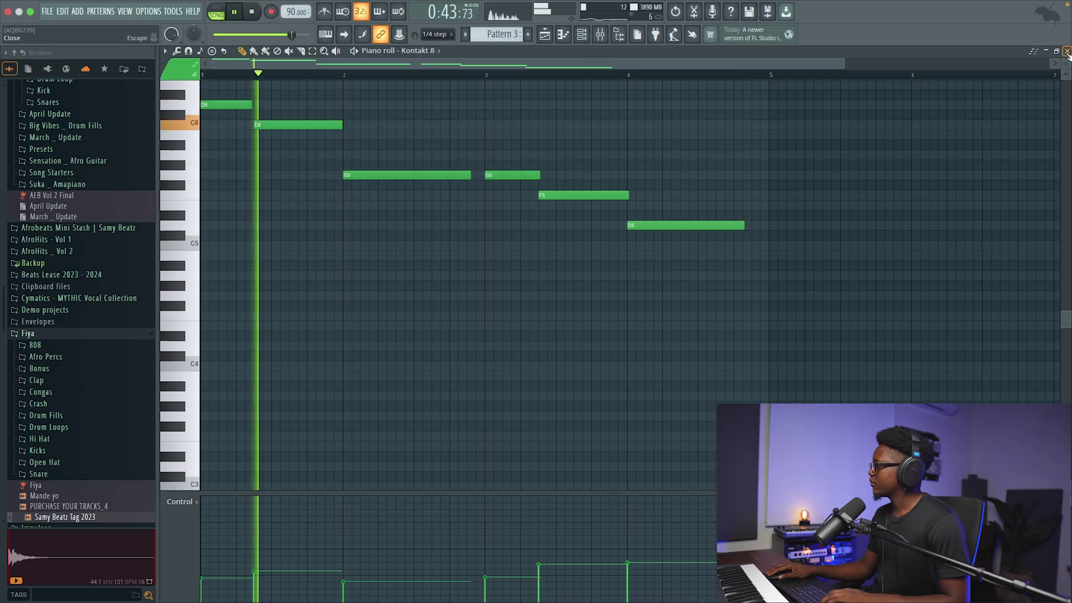
{"action": "key", "text": "Escape"}
{"action": "key", "text": "F6"}
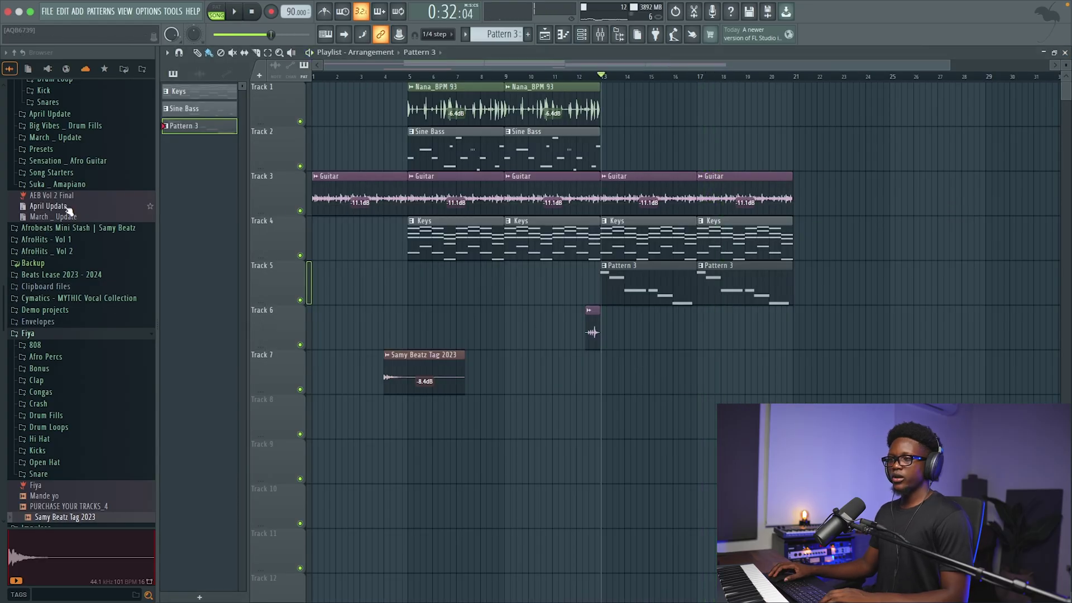
Step: Add the Meta_BPM 90 loop from the Afro Bangers Drum Loop folder to the playlist on track 7
{"action": "scroll", "coordinate": [69, 211], "scroll_direction": "up", "scroll_amount": 5}
{"action": "scroll", "coordinate": [67, 209], "scroll_direction": "up", "scroll_amount": 1}
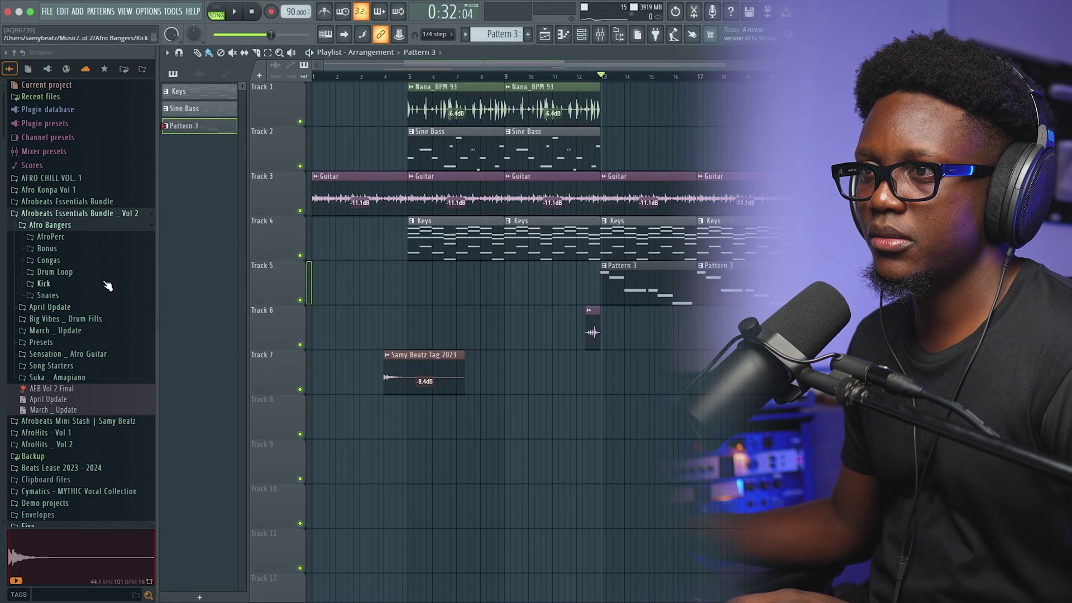
{"action": "left_click", "coordinate": [56, 273]}
{"action": "left_click", "coordinate": [78, 337]}
{"action": "left_click_drag", "start_coordinate": [82, 330], "coordinate": [695, 372]}
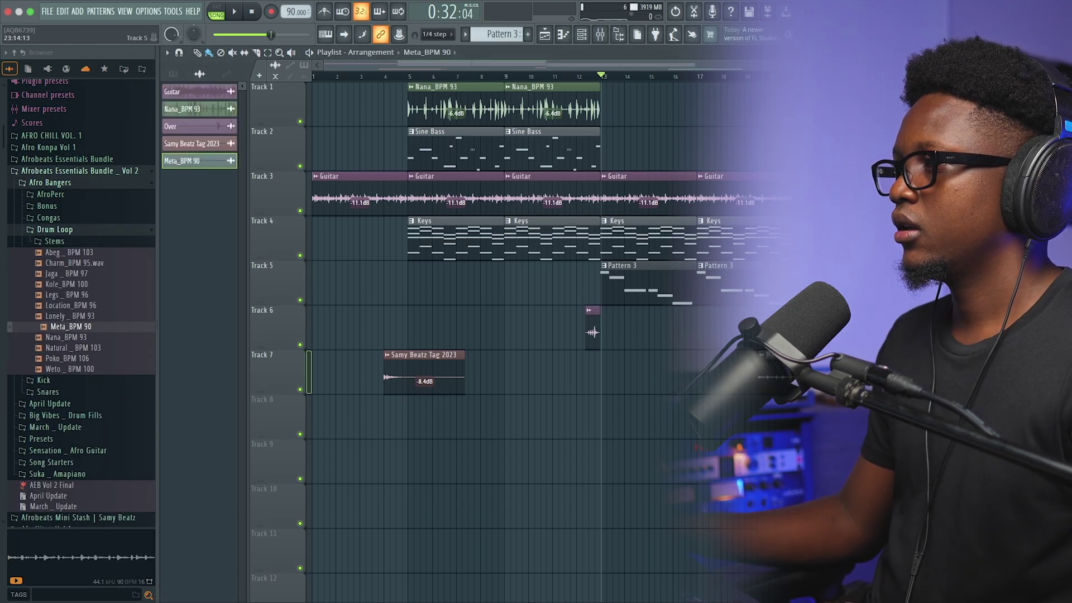
Step: Shift all clips below track 1 down one track to free track 2, and clear the selection
{"action": "left_click_drag", "start_coordinate": [821, 464], "coordinate": [346, 166]}
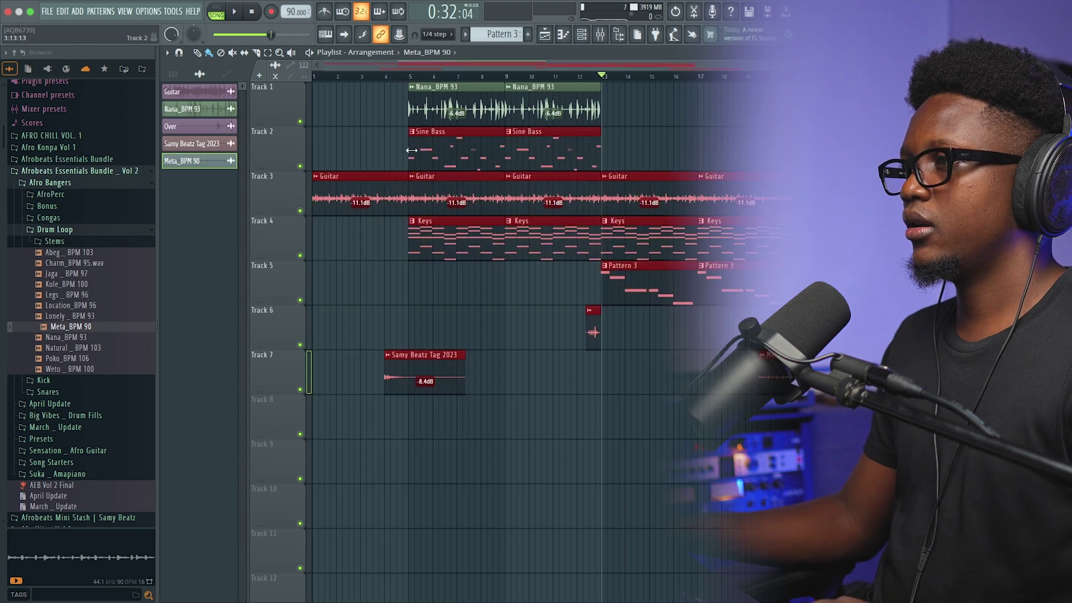
{"action": "left_click", "coordinate": [468, 169]}
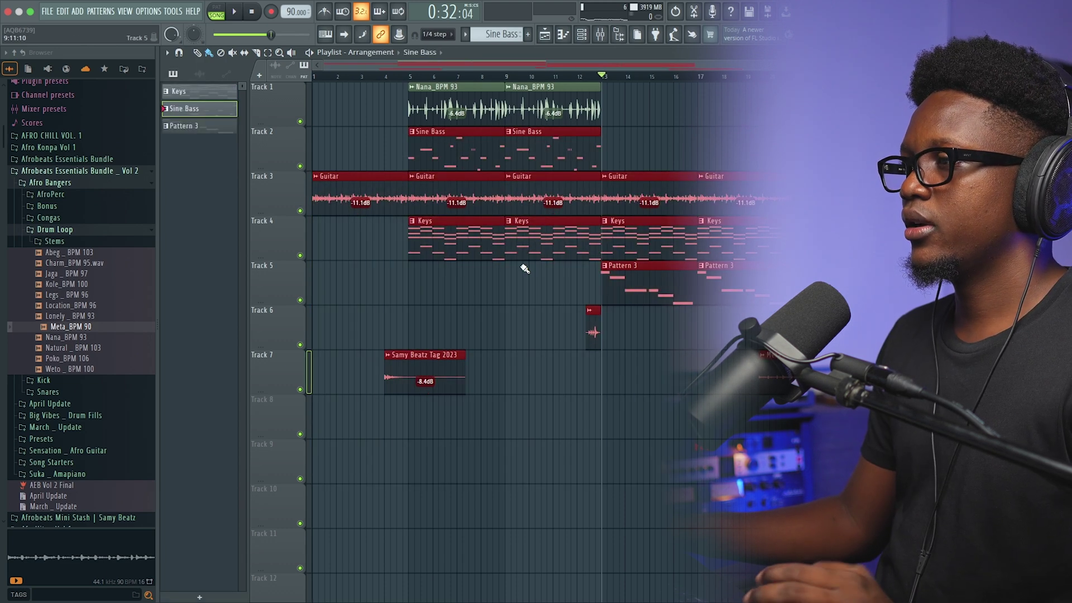
{"action": "left_click_drag", "start_coordinate": [463, 130], "coordinate": [463, 186]}
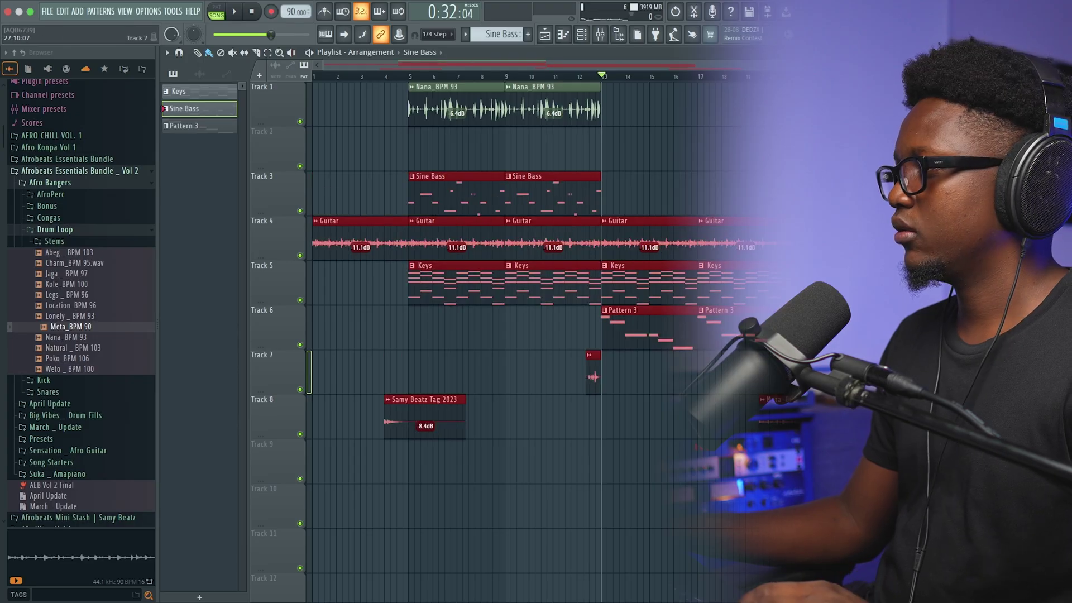
{"action": "key", "text": "ctrl+d"}
Step: Set the snap to Cell and replace the Meta_BPM 90 clip with one on track 2 at bar 17
{"action": "left_click_drag", "start_coordinate": [709, 59], "coordinate": [700, 60]}
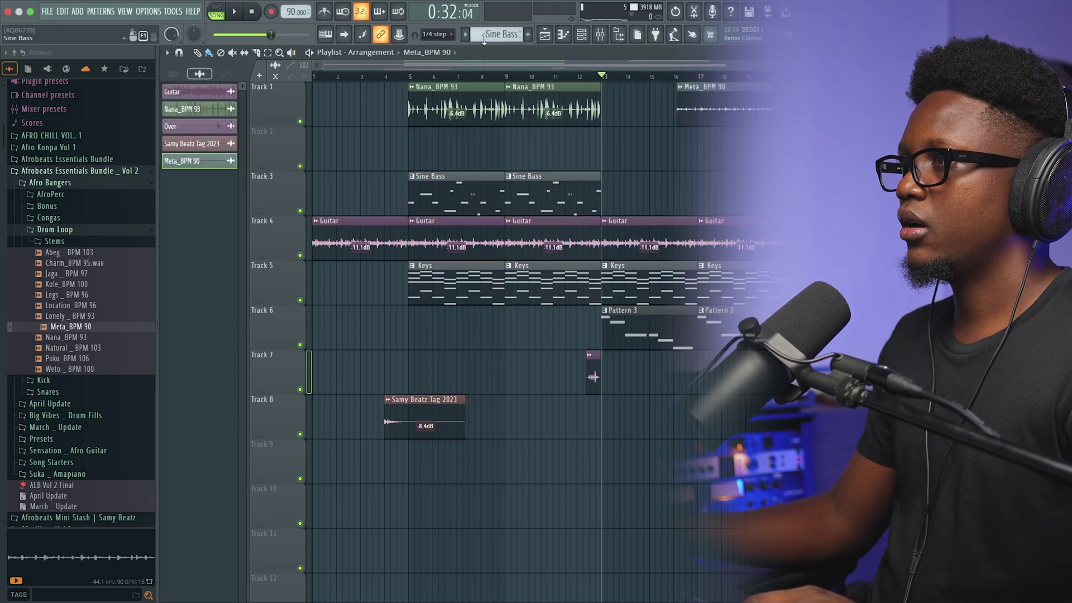
{"action": "left_click", "coordinate": [438, 40]}
{"action": "left_click", "coordinate": [432, 58]}
{"action": "right_click", "coordinate": [743, 95]}
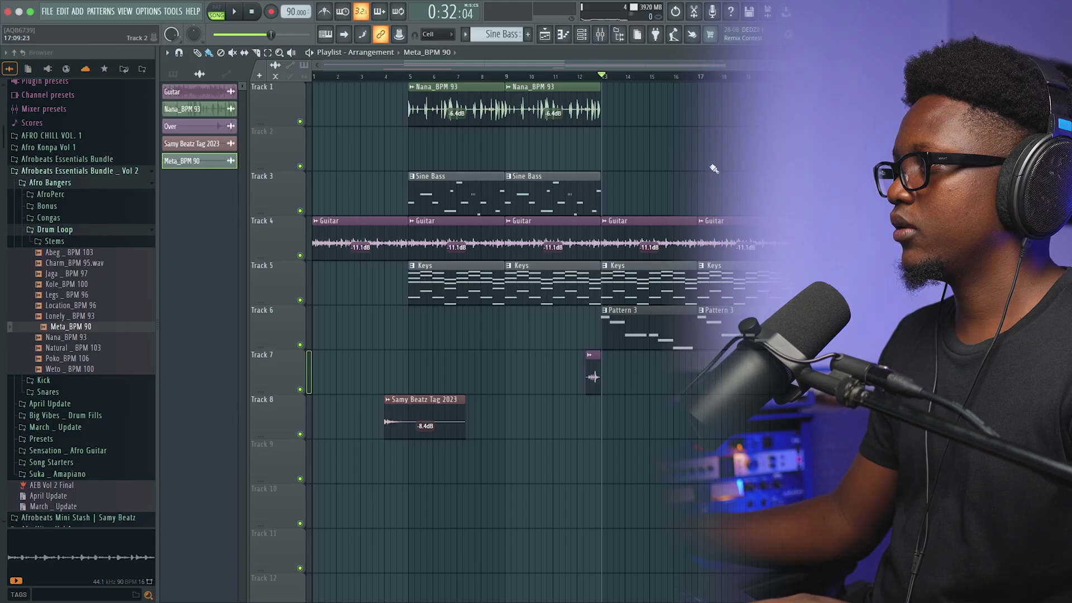
{"action": "key", "text": "space"}
{"action": "left_click_drag", "start_coordinate": [729, 149], "coordinate": [746, 140]}
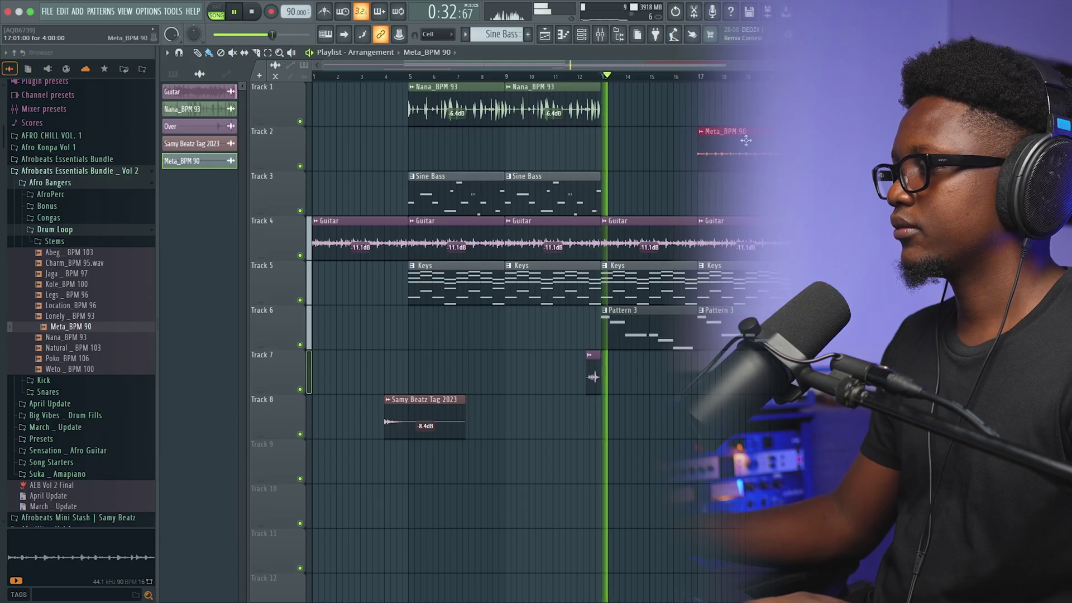
{"action": "left_click", "coordinate": [82, 159]}
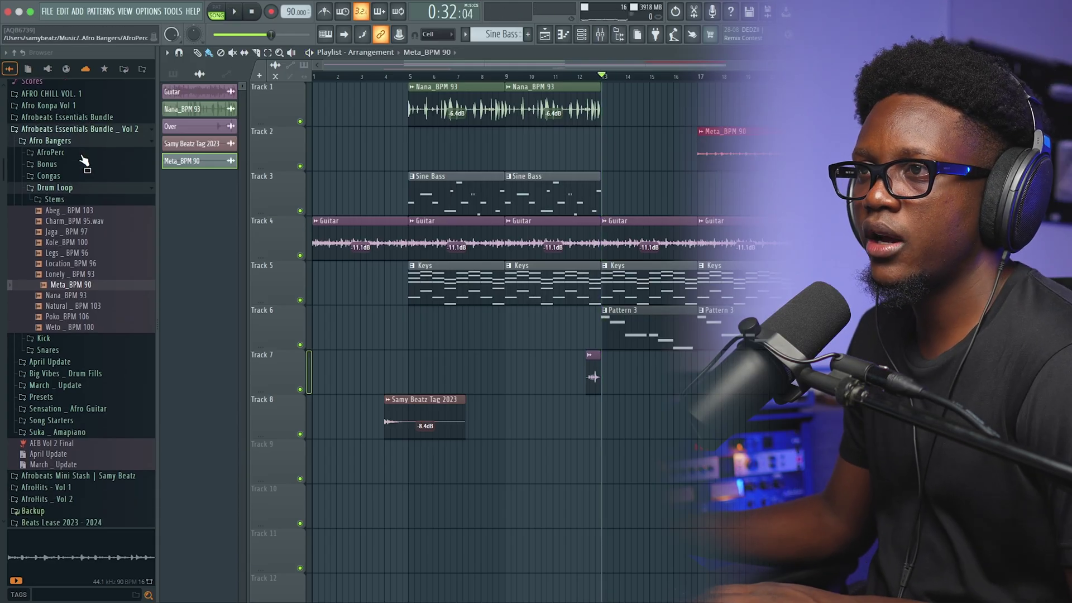
Step: Add FX _ Calm Down from the Kazaa | Ampiano Fx folder to track 8 at bar 13
{"action": "scroll", "coordinate": [78, 154], "scroll_direction": "down", "scroll_amount": 2}
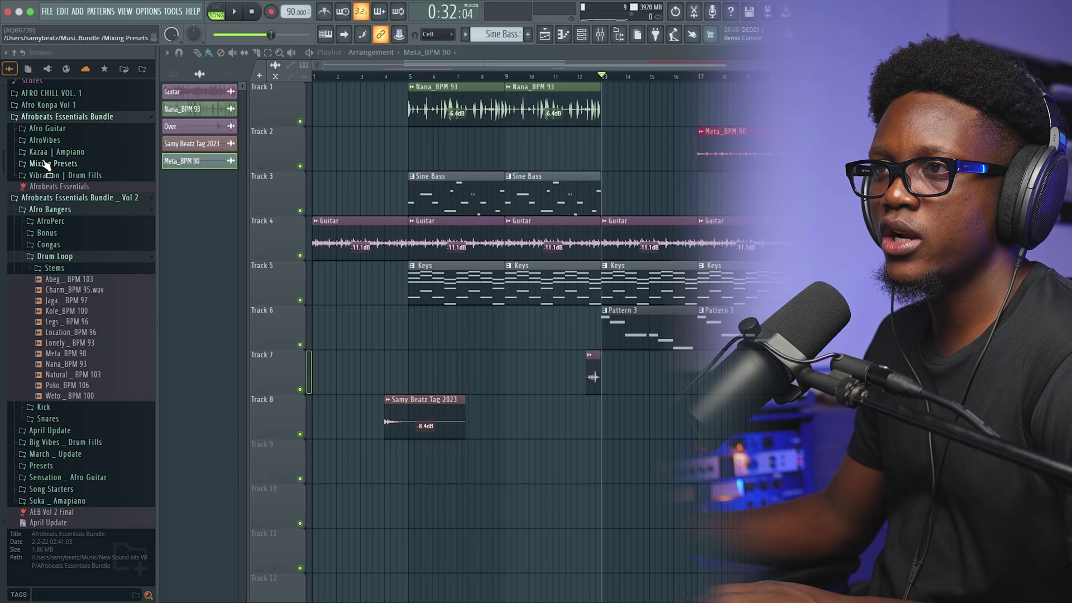
{"action": "left_click", "coordinate": [59, 154]}
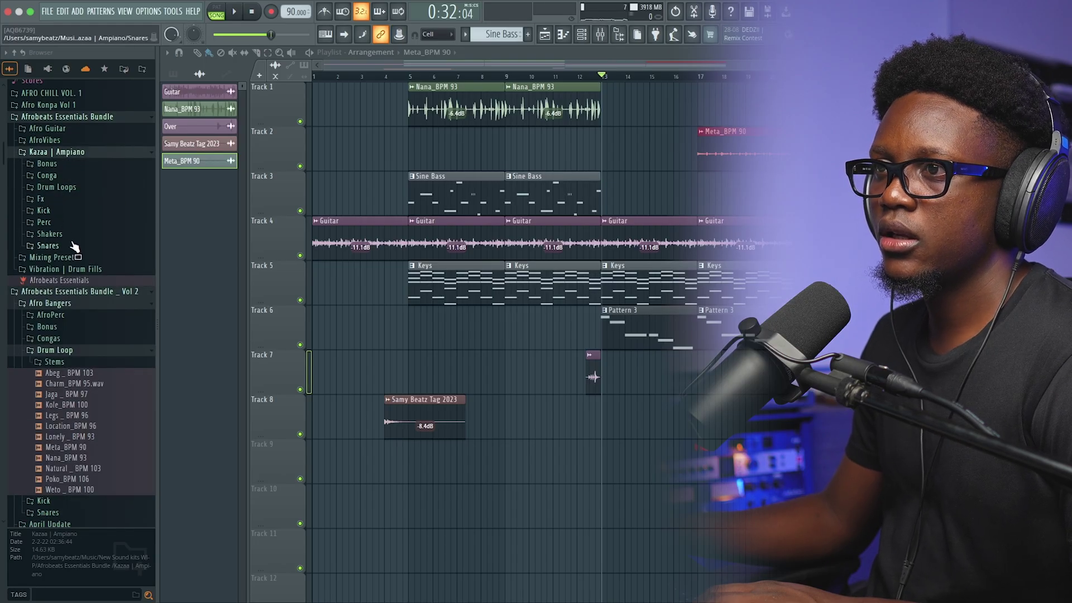
{"action": "left_click", "coordinate": [57, 200]}
{"action": "left_click_drag", "start_coordinate": [78, 221], "coordinate": [607, 414]}
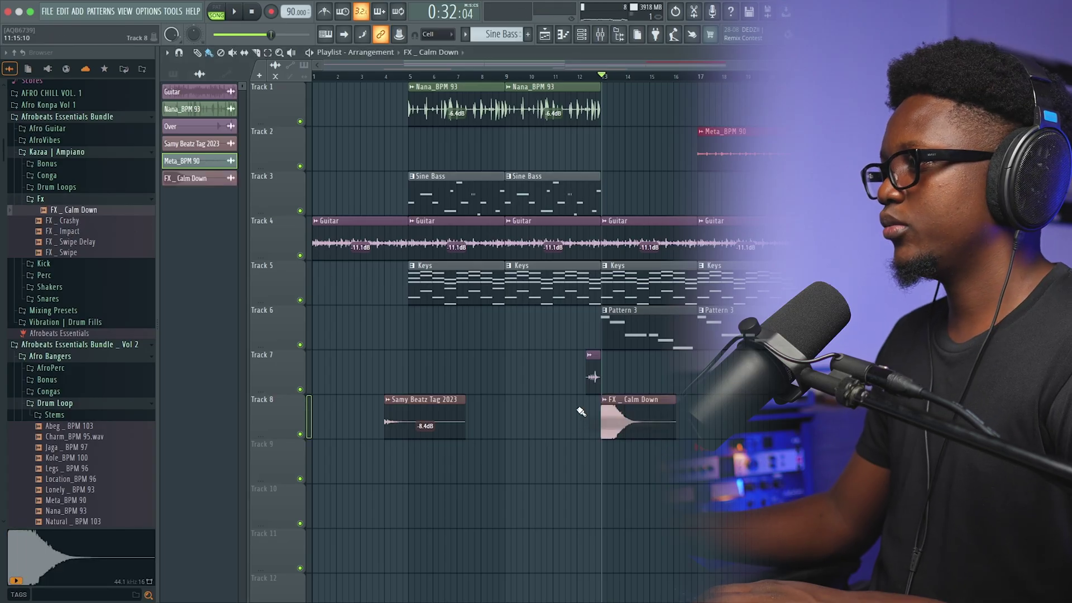
Step: Lower the FX _ Calm Down clip's volume to -15.9 dB and audition it with playback from bar 12
{"action": "double_click", "coordinate": [634, 426]}
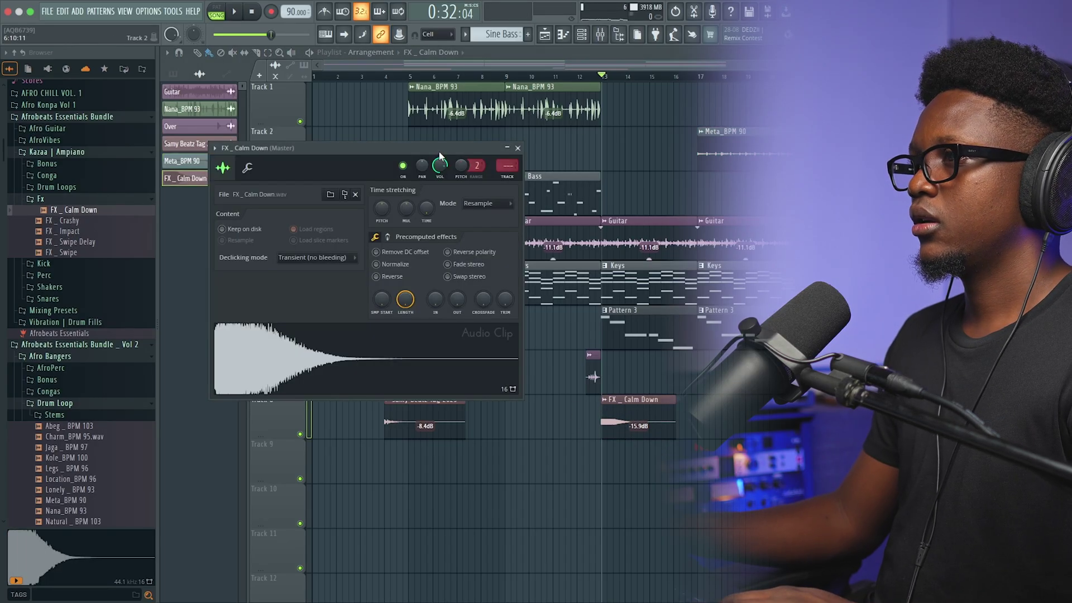
{"action": "left_click", "coordinate": [580, 77]}
{"action": "key", "text": "space"}
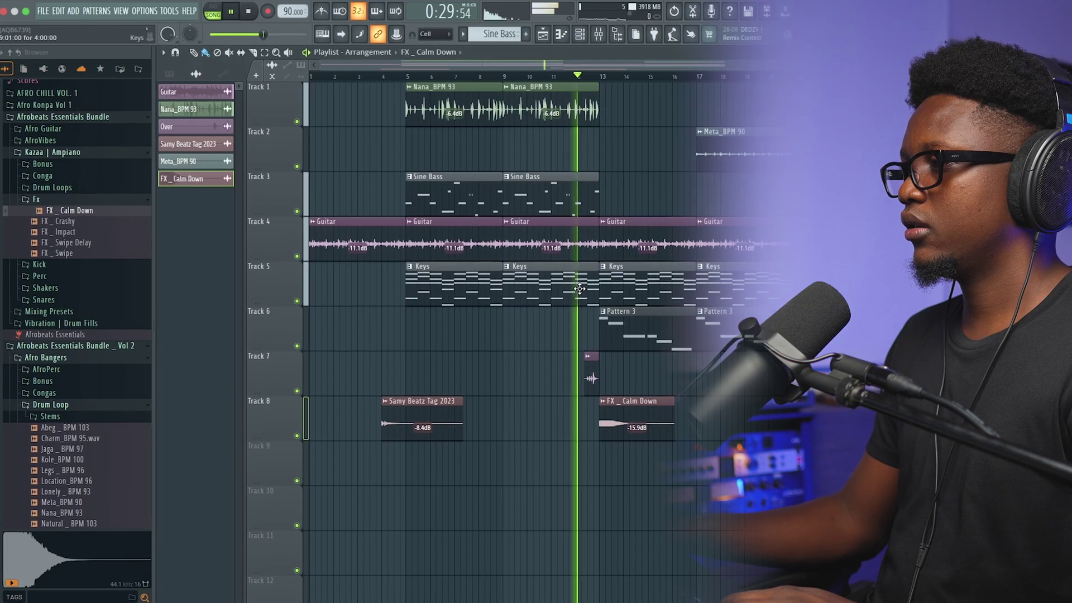
{"action": "double_click", "coordinate": [621, 398]}
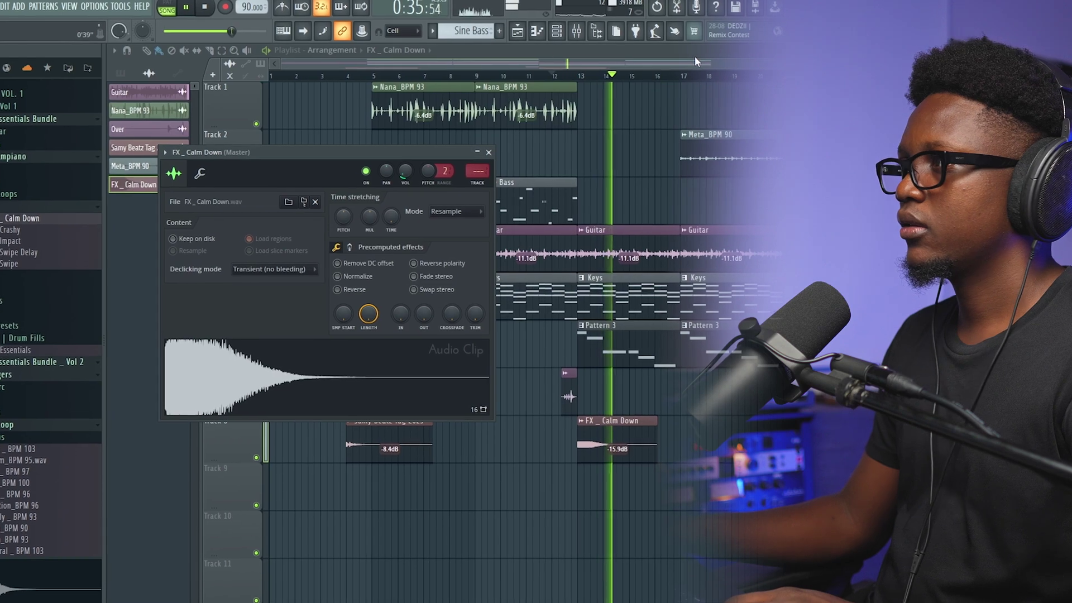
{"action": "left_click", "coordinate": [493, 152]}
Step: Shorten the first Nana_BPM 93 clip to end about one beat before bar 9, and play back the transition
{"action": "left_click_drag", "start_coordinate": [1002, 63], "coordinate": [849, 63]}
{"action": "scroll", "coordinate": [740, 245], "scroll_direction": "right", "scroll_amount": 1}
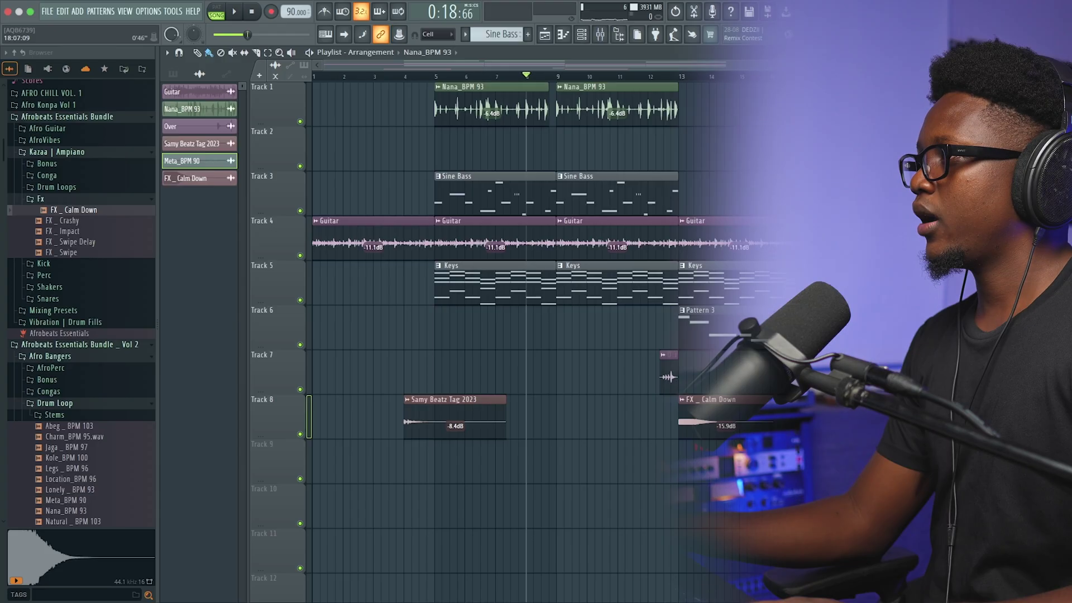
{"action": "left_click_drag", "start_coordinate": [815, 66], "coordinate": [640, 140]}
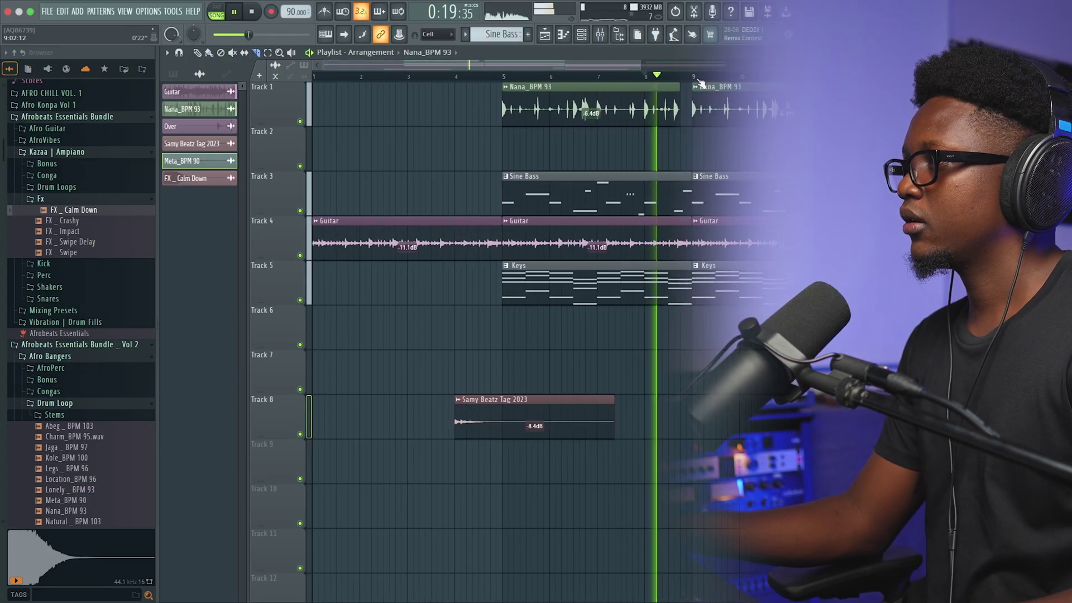
{"action": "key", "text": "space"}
{"action": "key", "text": "space"}
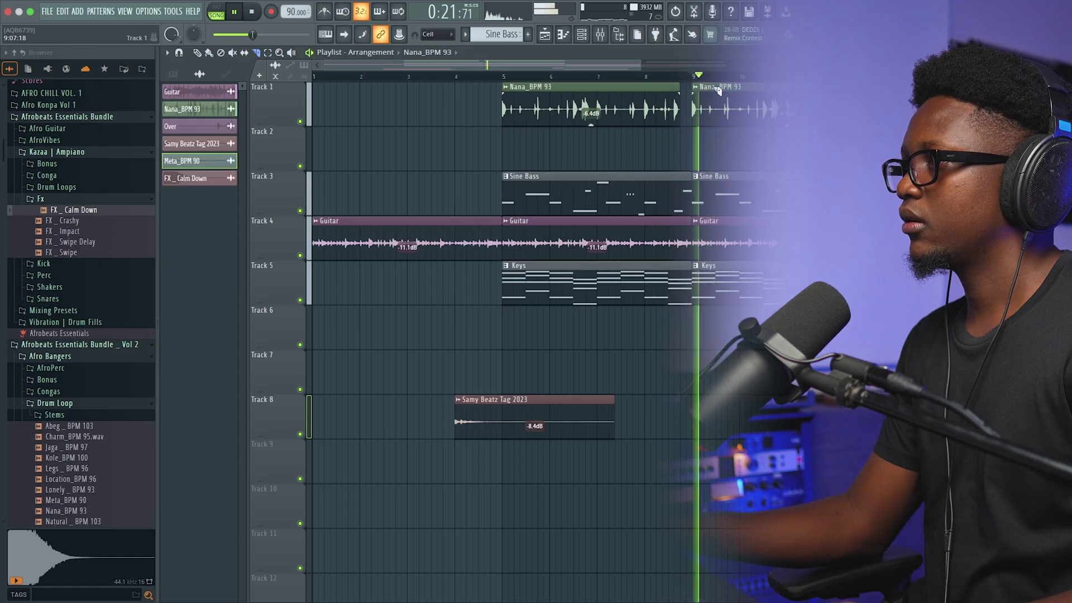
Step: Cut a gap into the drum, bass, guitar and keys clips from shortly after bar 9 to bar 10, and audition it
{"action": "left_click_drag", "start_coordinate": [721, 287], "coordinate": [716, 300]}
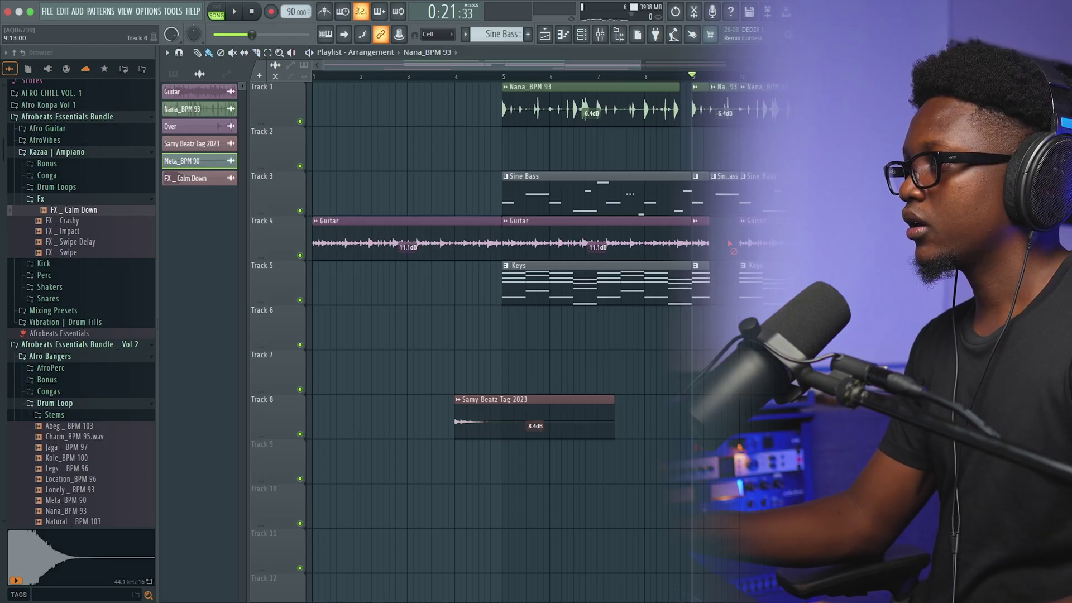
{"action": "scroll", "coordinate": [734, 186], "scroll_direction": "down", "scroll_amount": 1}
{"action": "scroll", "coordinate": [727, 148], "scroll_direction": "up", "scroll_amount": 1}
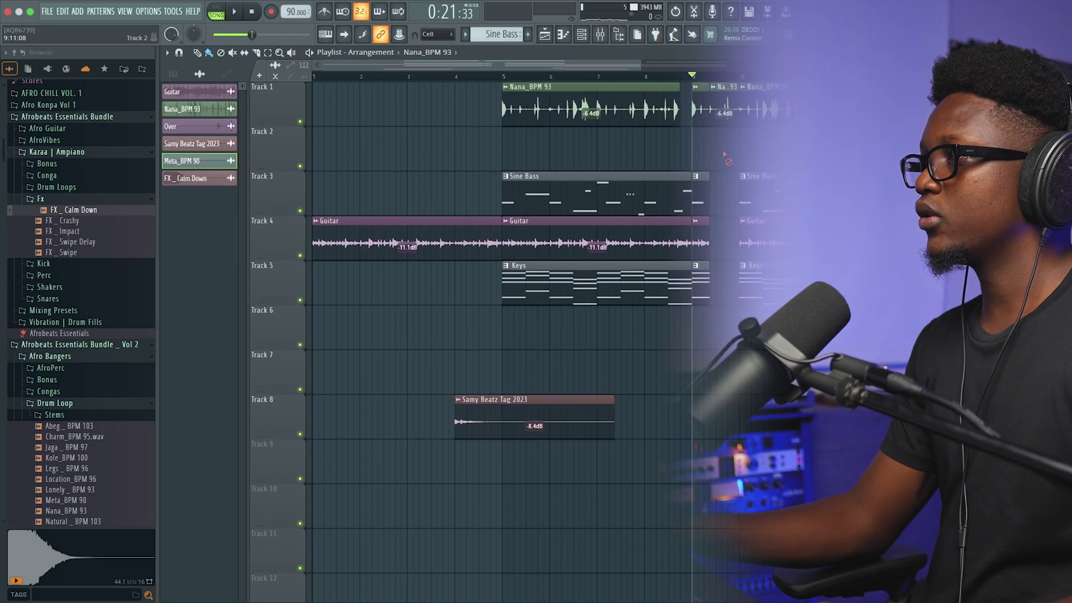
{"action": "key", "text": "space"}
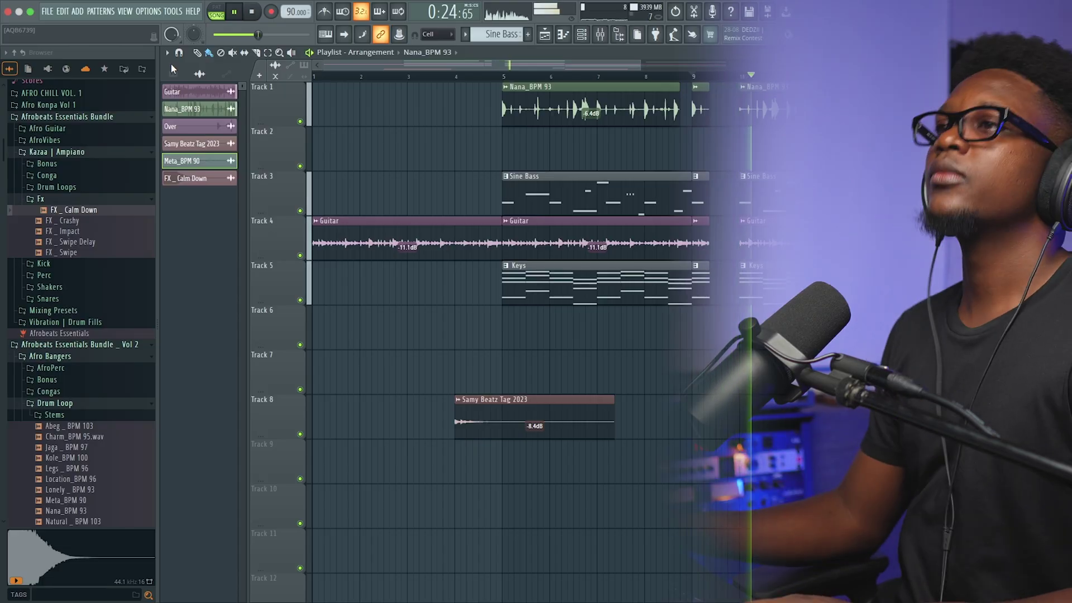
{"action": "key", "text": "space"}
Step: Rename Pattern 3, which holds the violin melody, as Violon and return to the playlist
{"action": "left_click", "coordinate": [488, 39]}
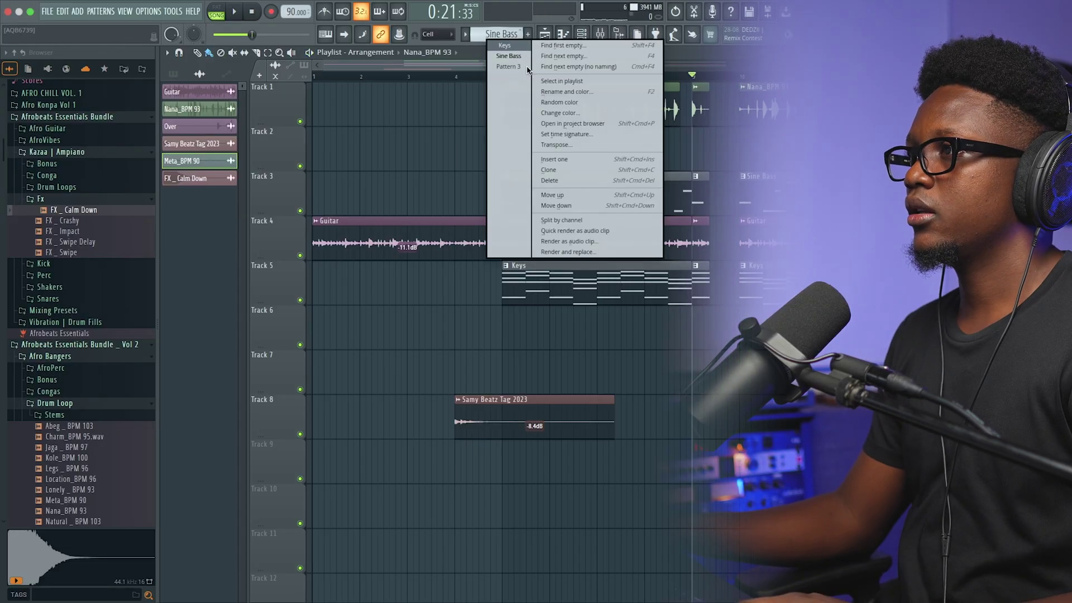
{"action": "left_click", "coordinate": [510, 66]}
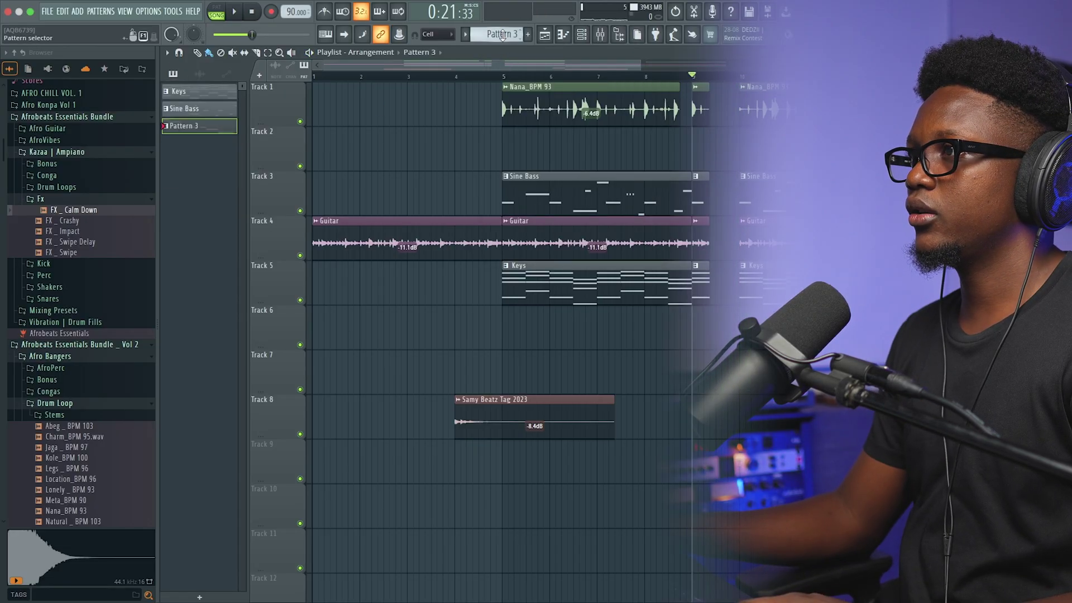
{"action": "double_click", "coordinate": [213, 129]}
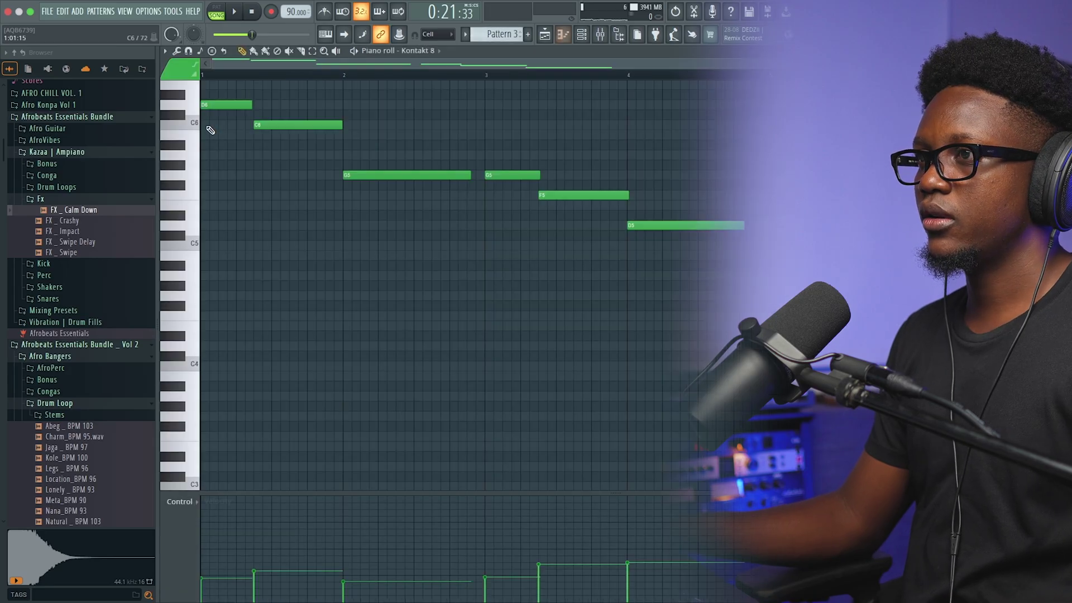
{"action": "middle_click", "coordinate": [512, 42]}
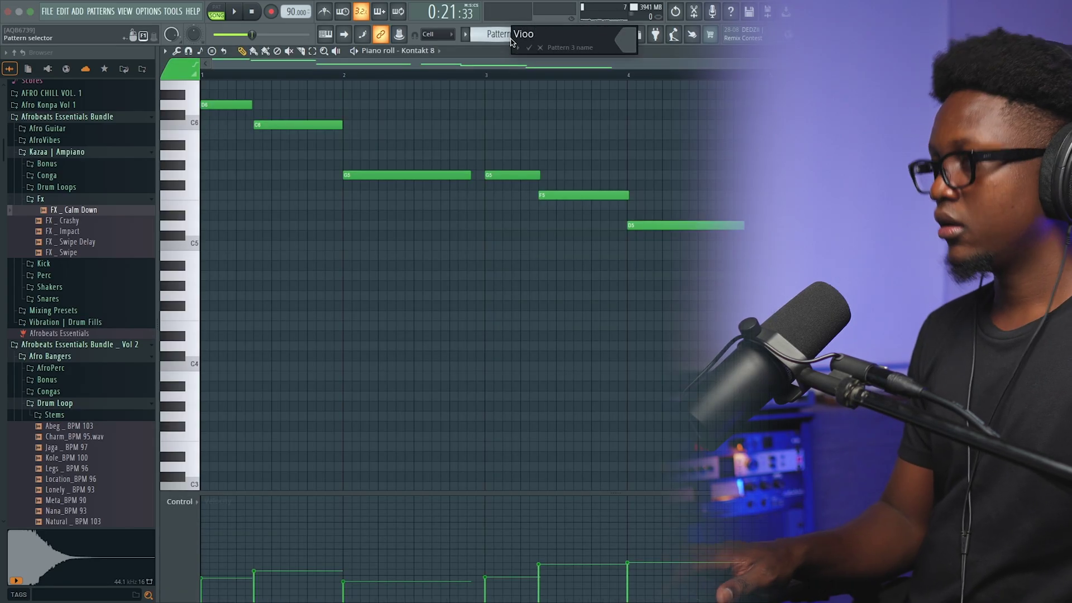
{"action": "key", "text": "Return"}
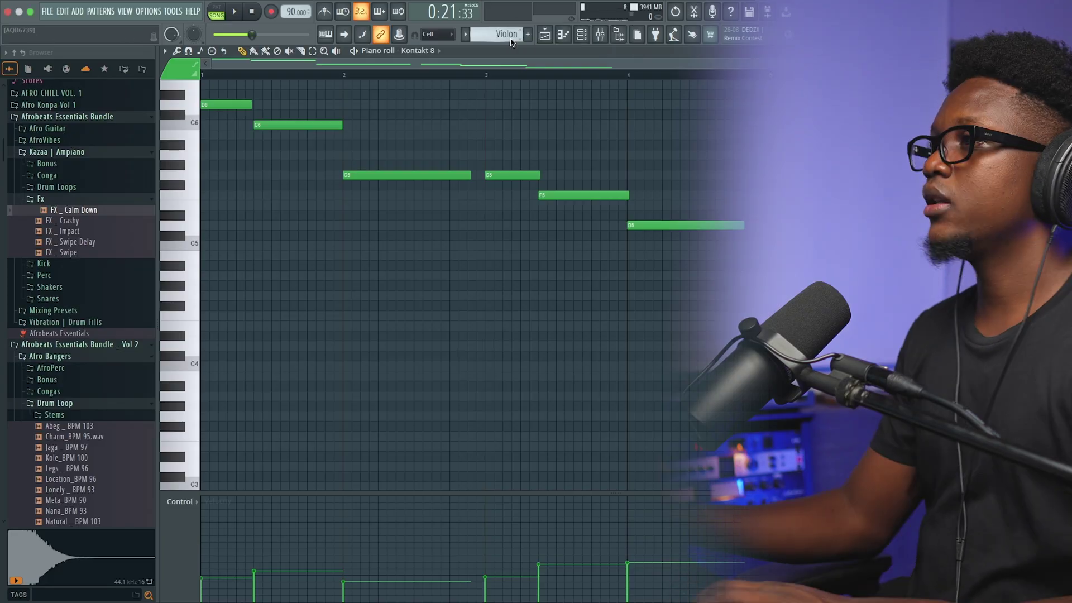
{"action": "key", "text": "F5"}
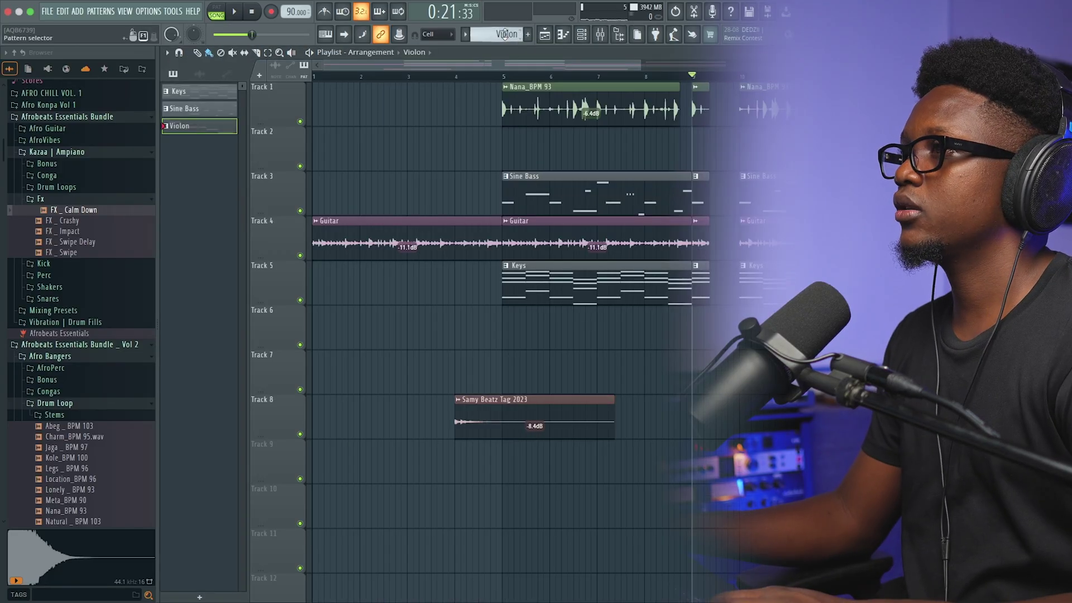
Step: Create a new pattern named Log Drum
{"action": "key", "text": "F2"}
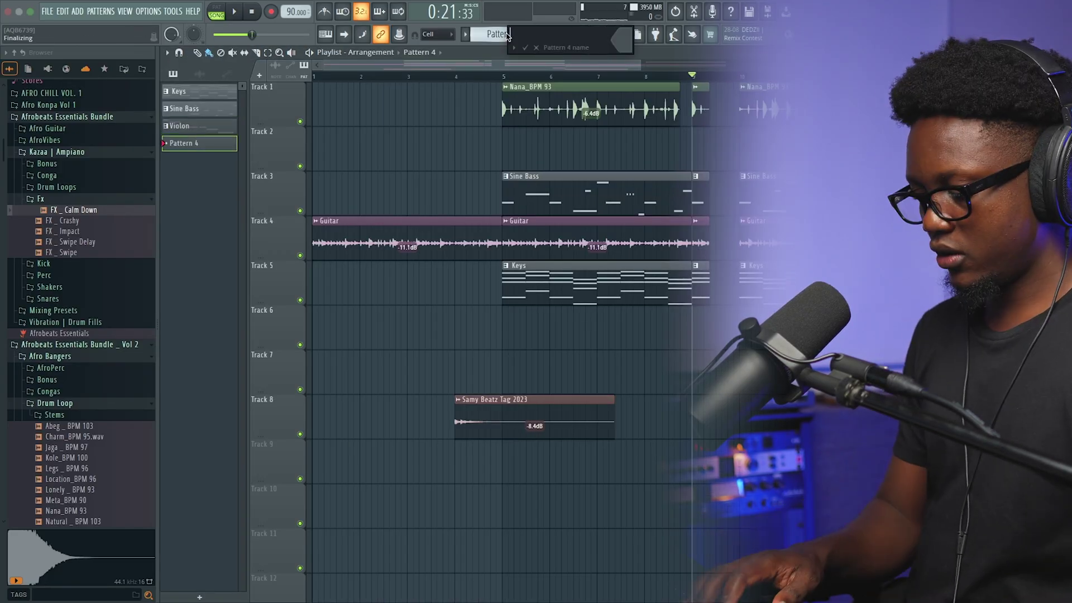
{"action": "type", "text": "Log "}
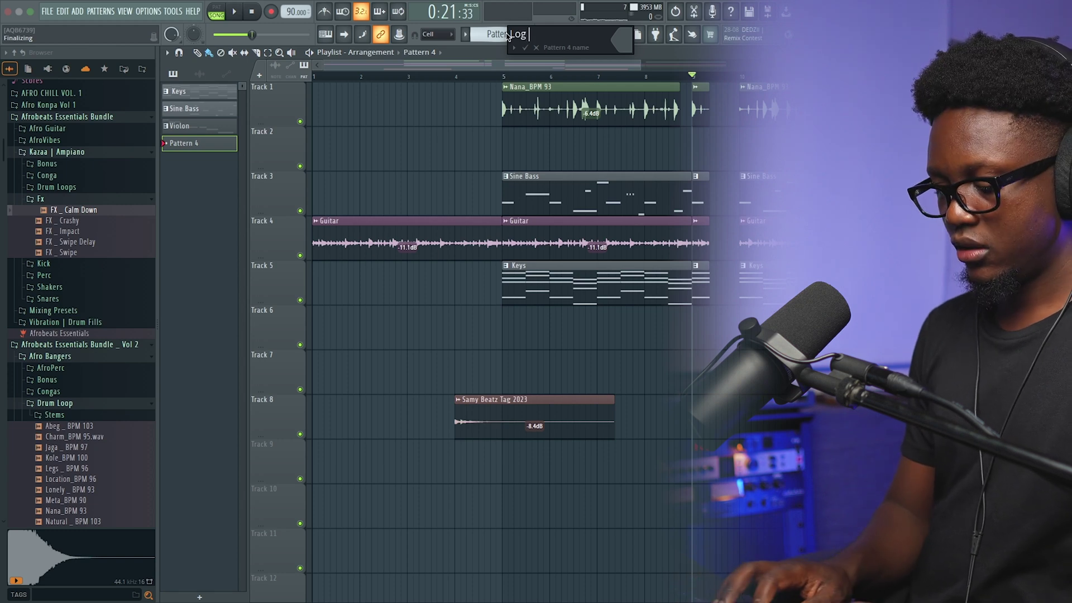
{"action": "type", "text": "Drum"}
{"action": "key", "text": "Return"}
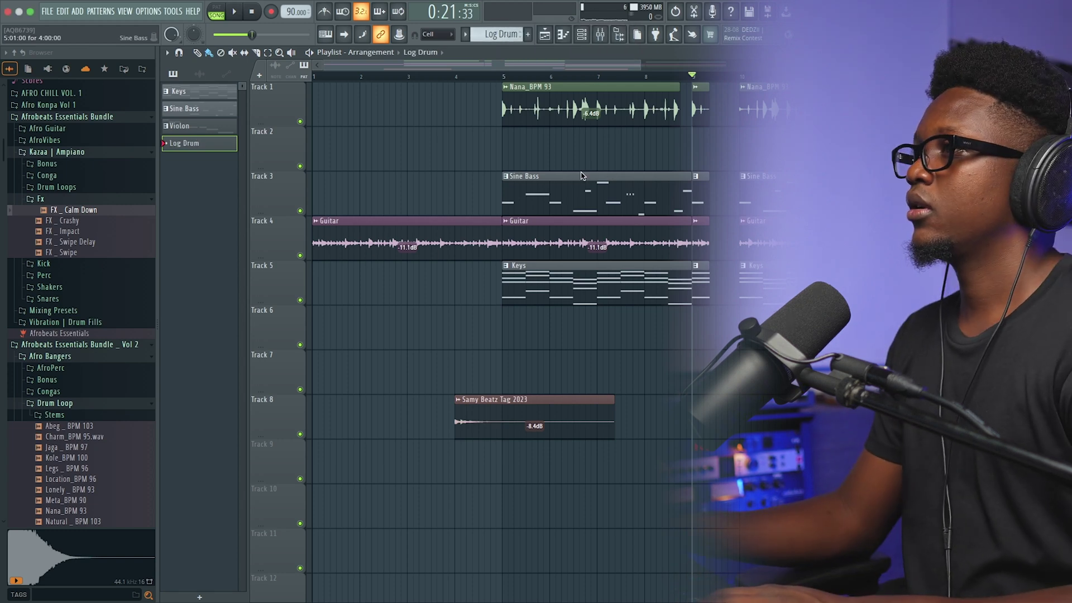
Step: Play back the break at bar 9, then add a Fruity DX10 synth and load its SB _ Basic Log Vib preset
{"action": "key", "text": "space"}
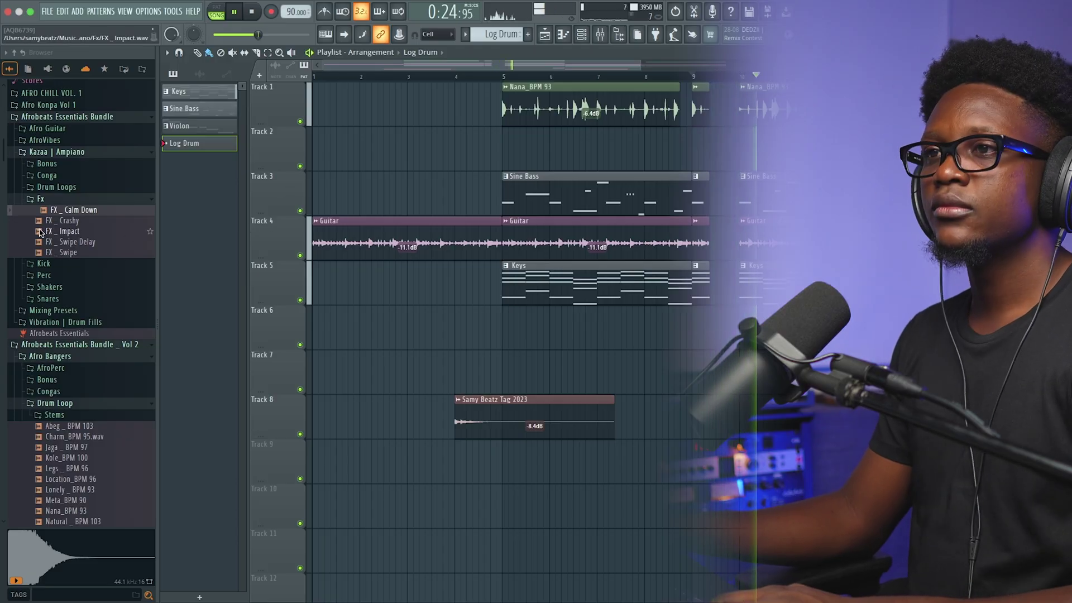
{"action": "key", "text": "space"}
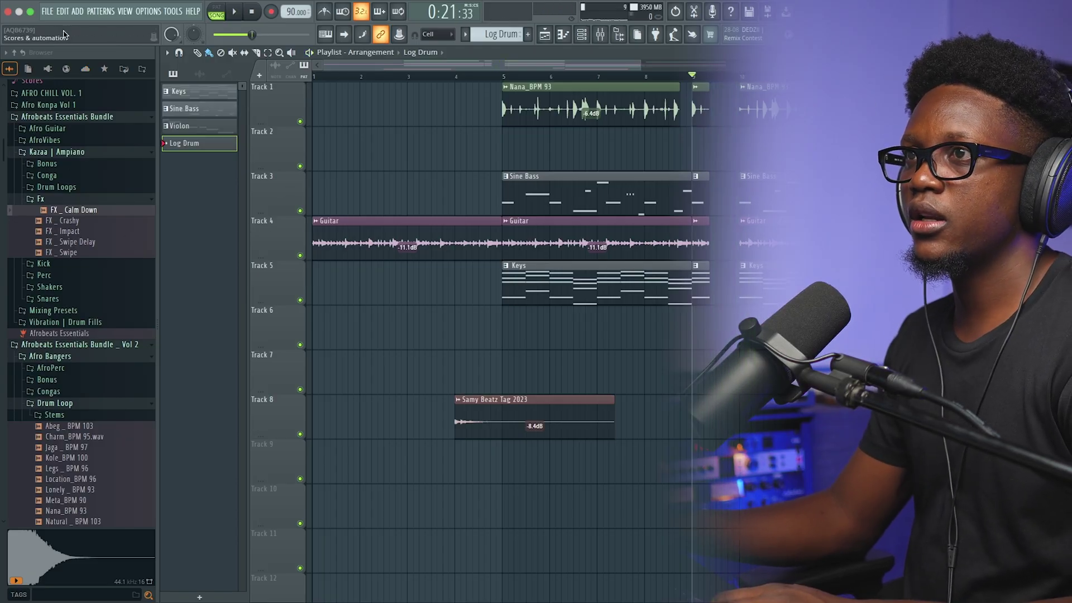
{"action": "left_click", "coordinate": [76, 12]}
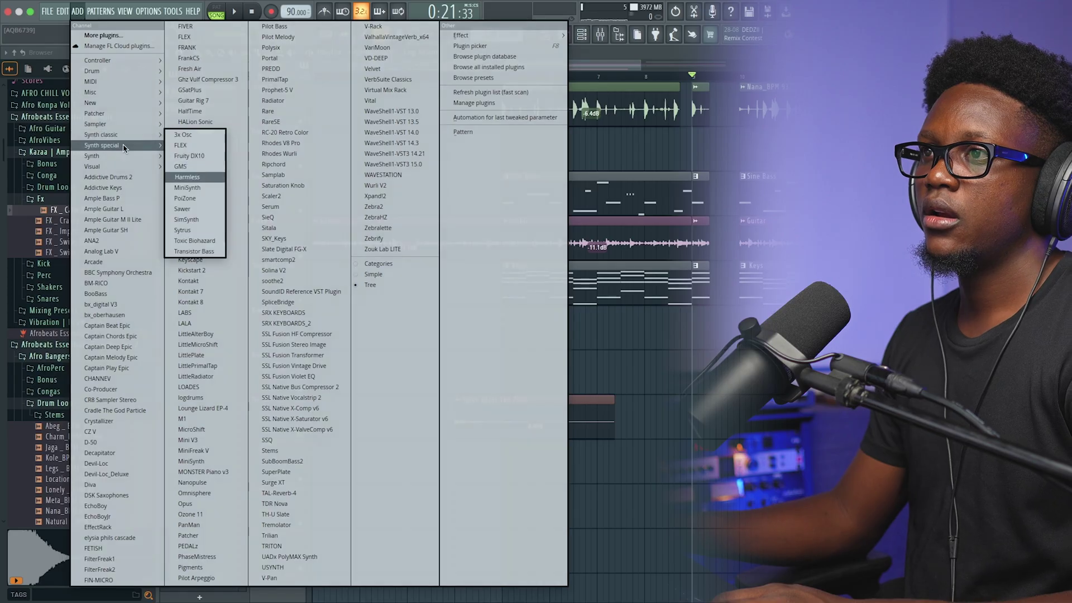
{"action": "mouse_move", "coordinate": [150, 146]}
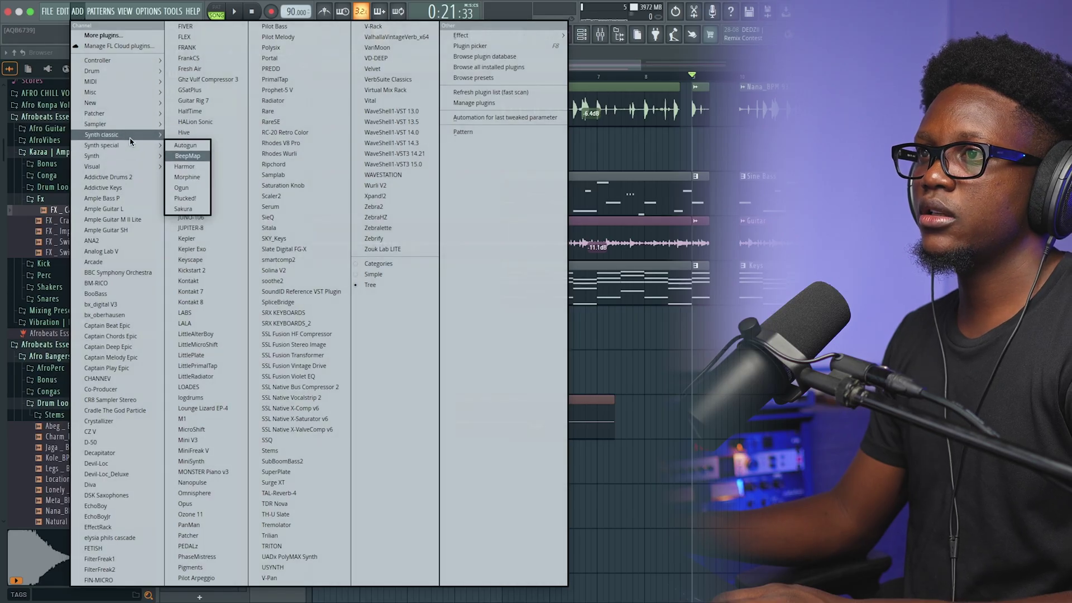
{"action": "left_click", "coordinate": [183, 157]}
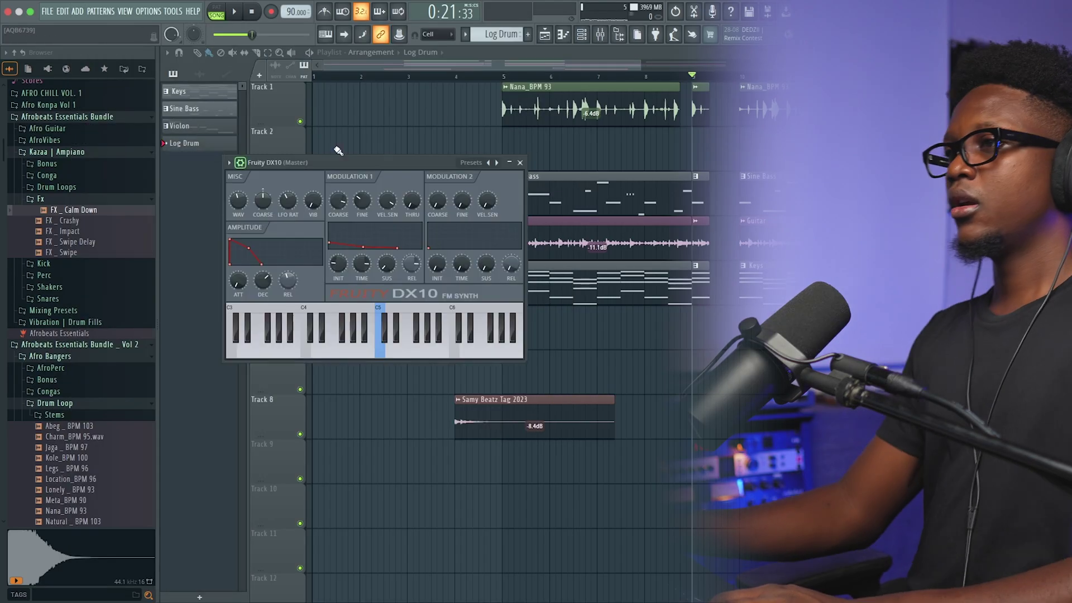
{"action": "left_click", "coordinate": [490, 163]}
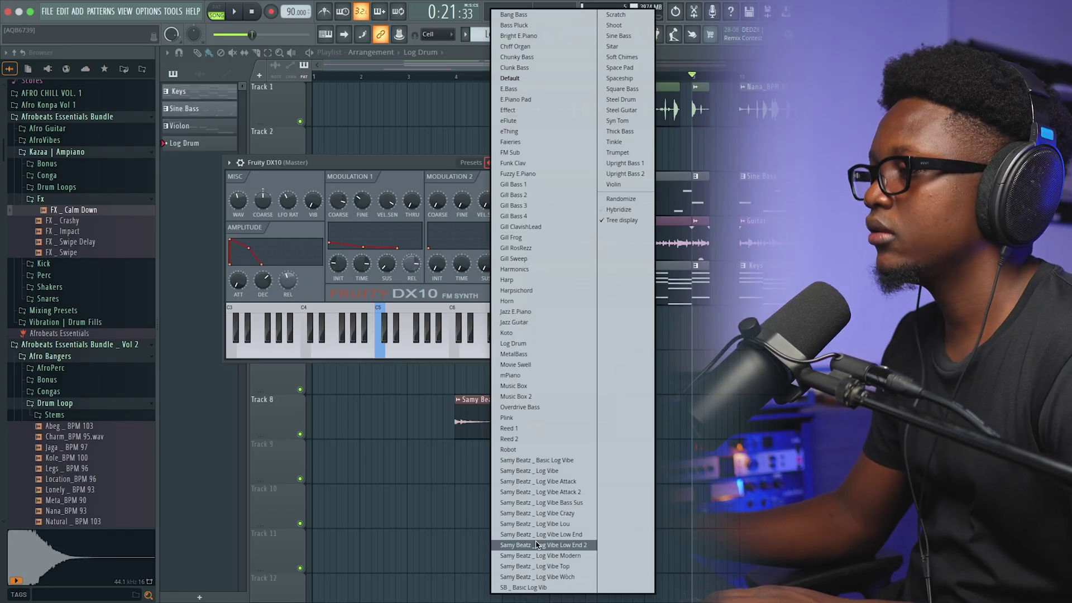
{"action": "left_click", "coordinate": [519, 589]}
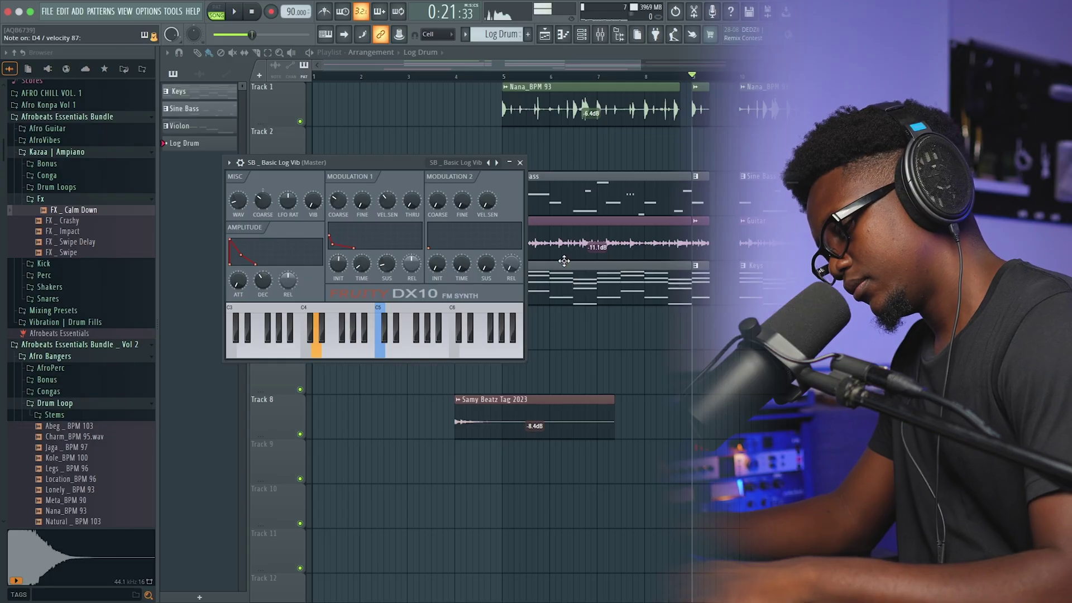
Step: Close the synth window and rehearse log drum notes against repeated playback of the break from bar 9
{"action": "left_click", "coordinate": [520, 162]}
{"action": "key", "text": "space"}
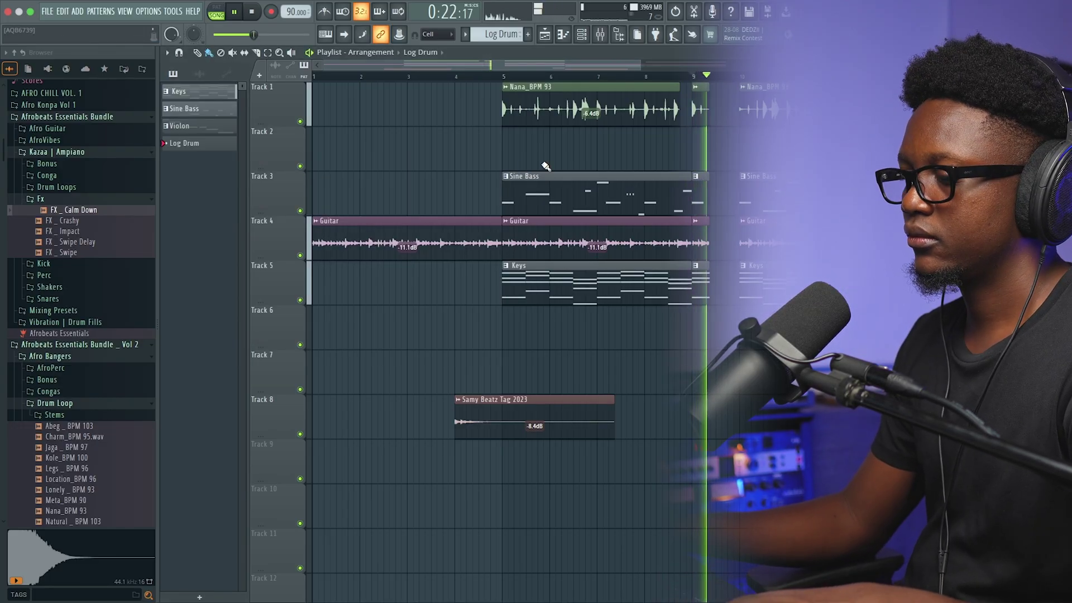
{"action": "key", "text": "space"}
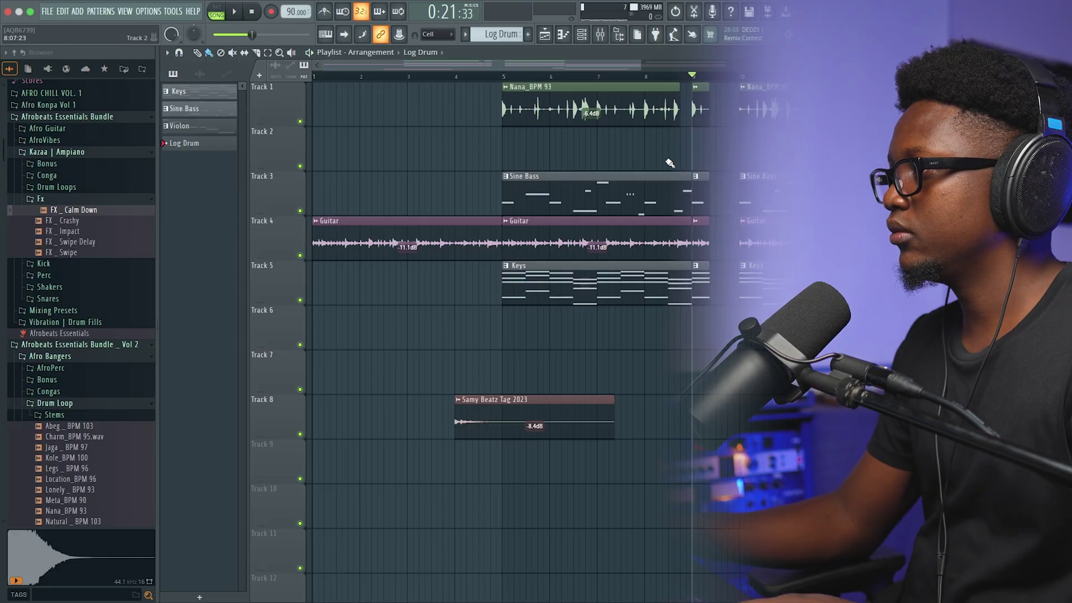
{"action": "key", "text": "space"}
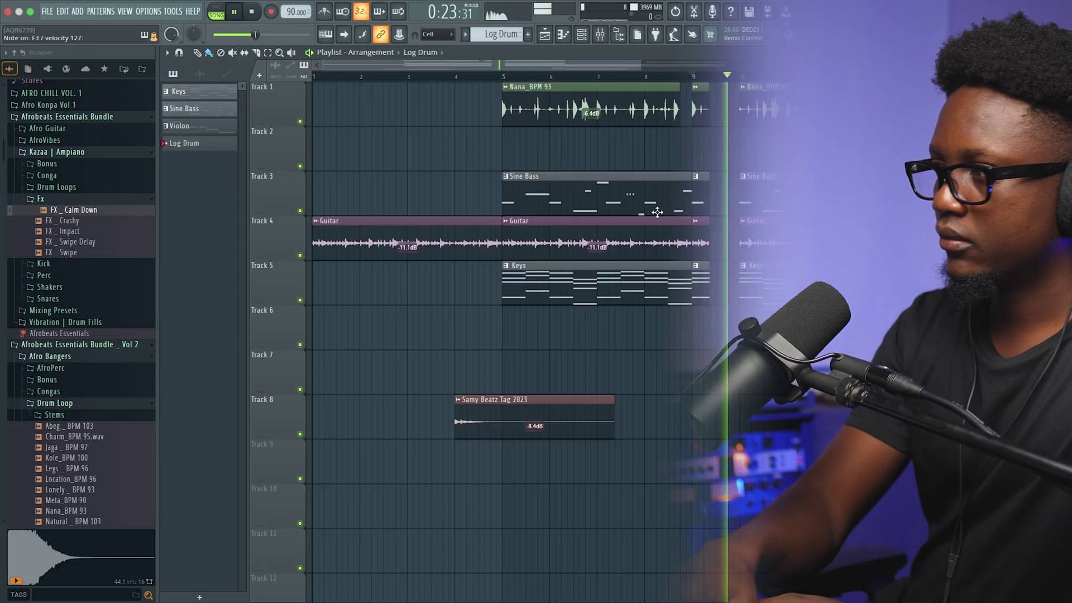
{"action": "key", "text": "space"}
{"action": "key", "text": "space"}
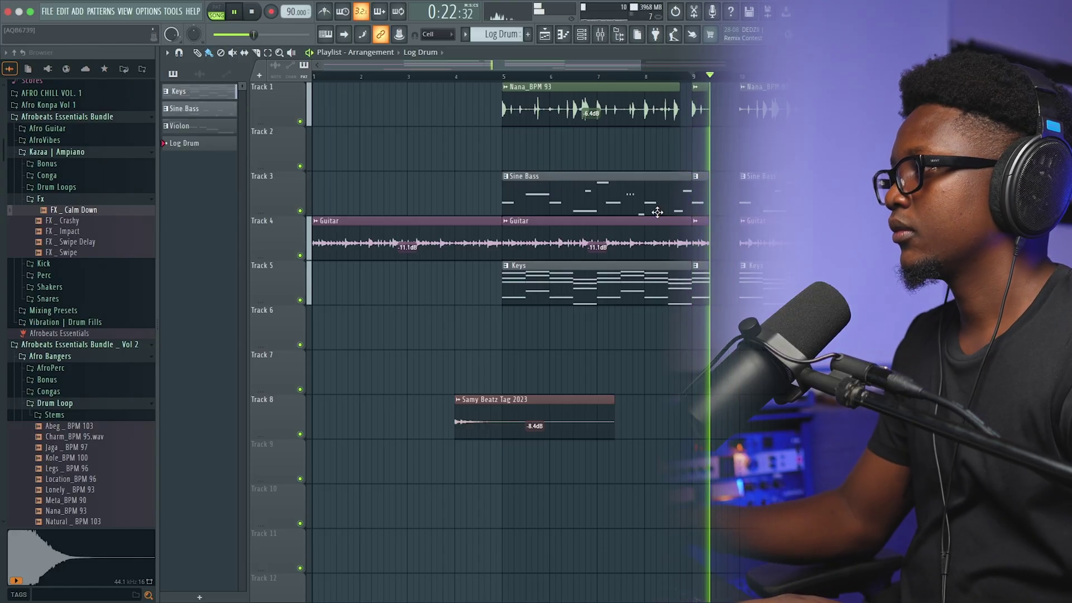
{"action": "key", "text": "space"}
{"action": "key", "text": "space"}
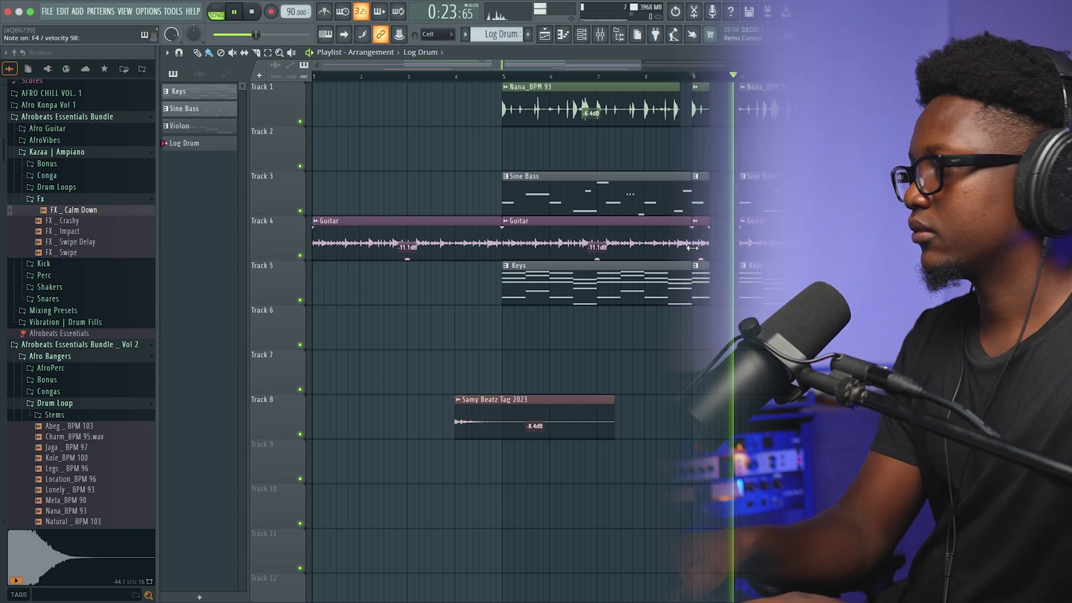
{"action": "key", "text": "space"}
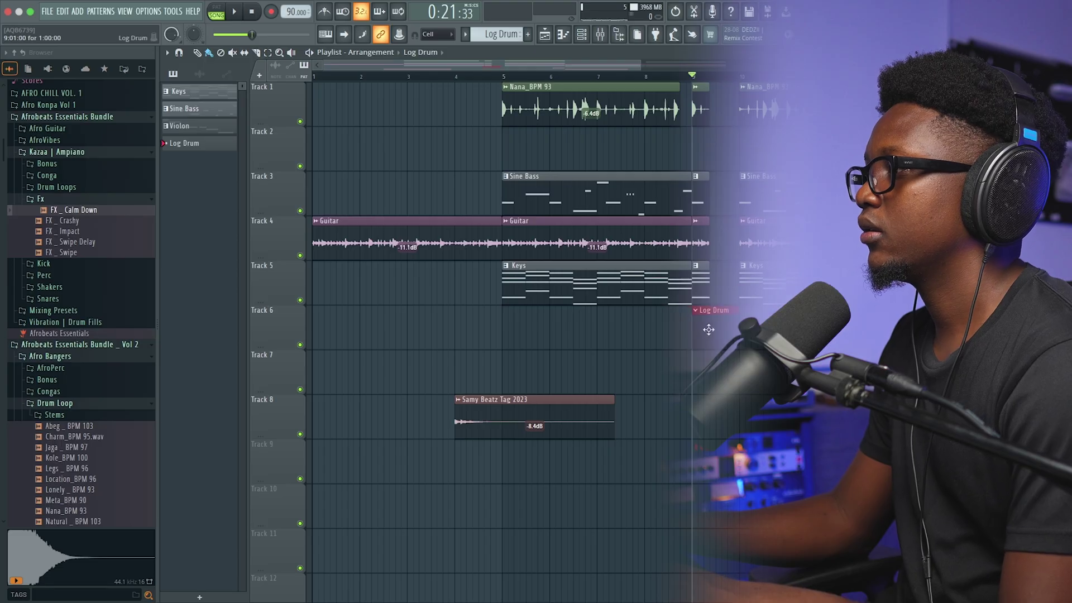
Step: Place the Log Drum pattern on track 6 at bar 9 and set the snap to 1/4 step
{"action": "left_click", "coordinate": [446, 35]}
{"action": "left_click", "coordinate": [441, 92]}
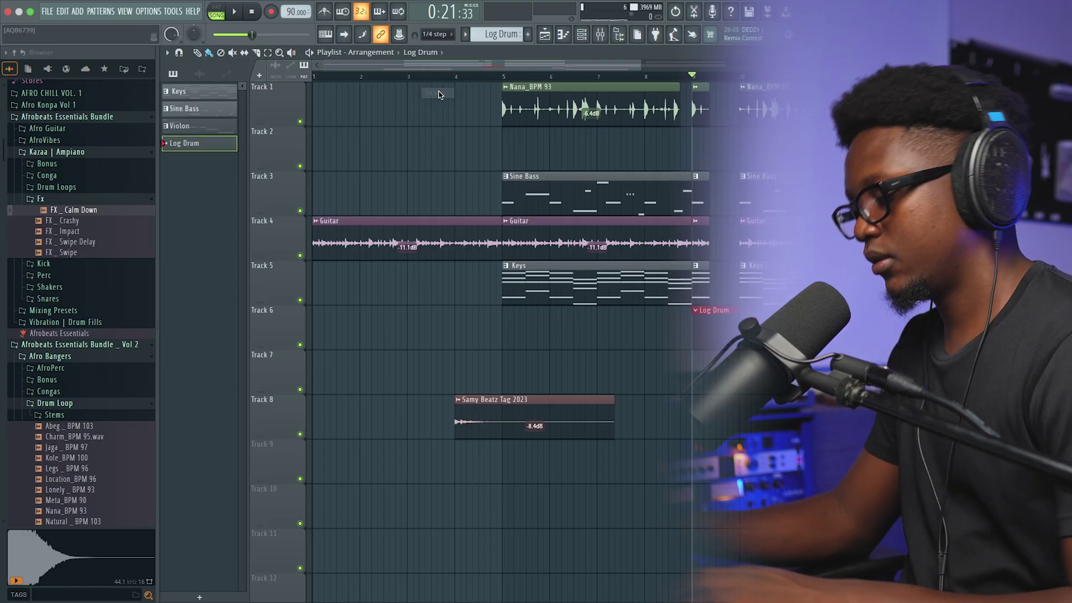
Step: Set the first two F4 log drum notes to one step each, back to back before the third, while checking against playback
{"action": "key", "text": "space"}
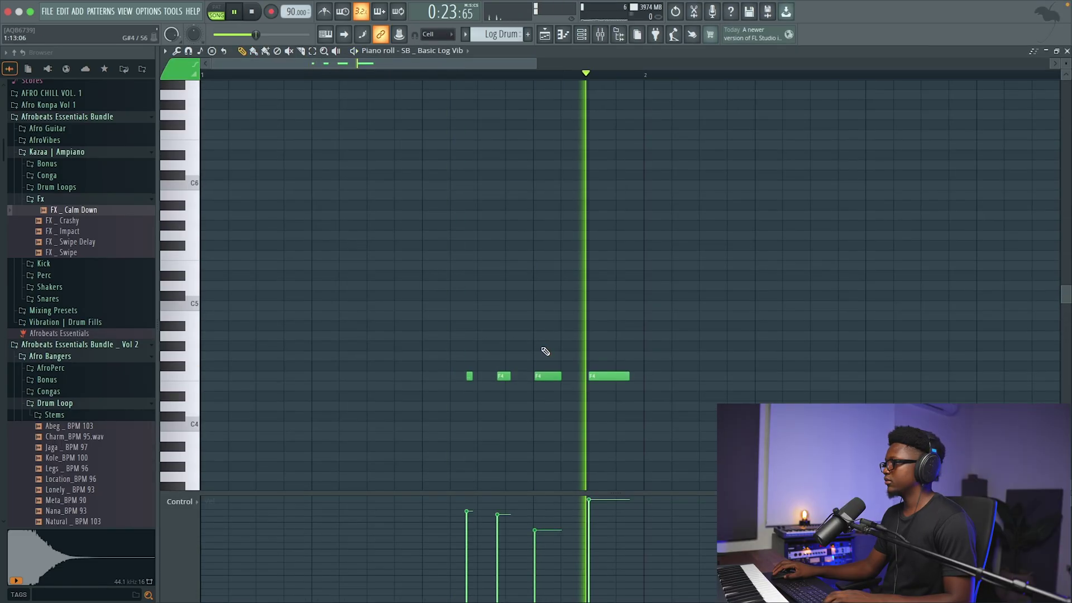
{"action": "key", "text": "space"}
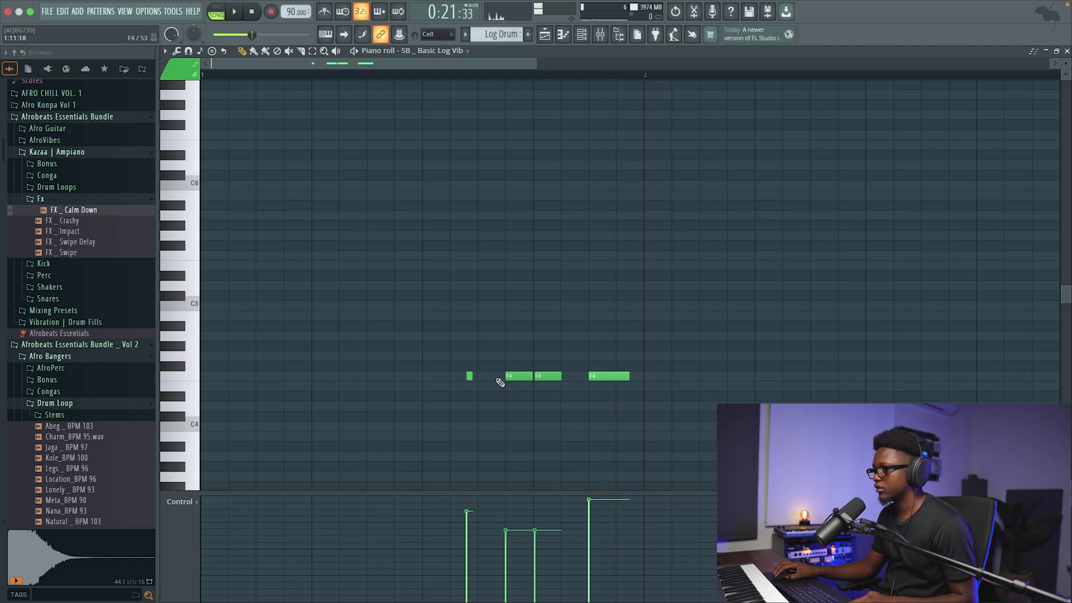
{"action": "key", "text": "space"}
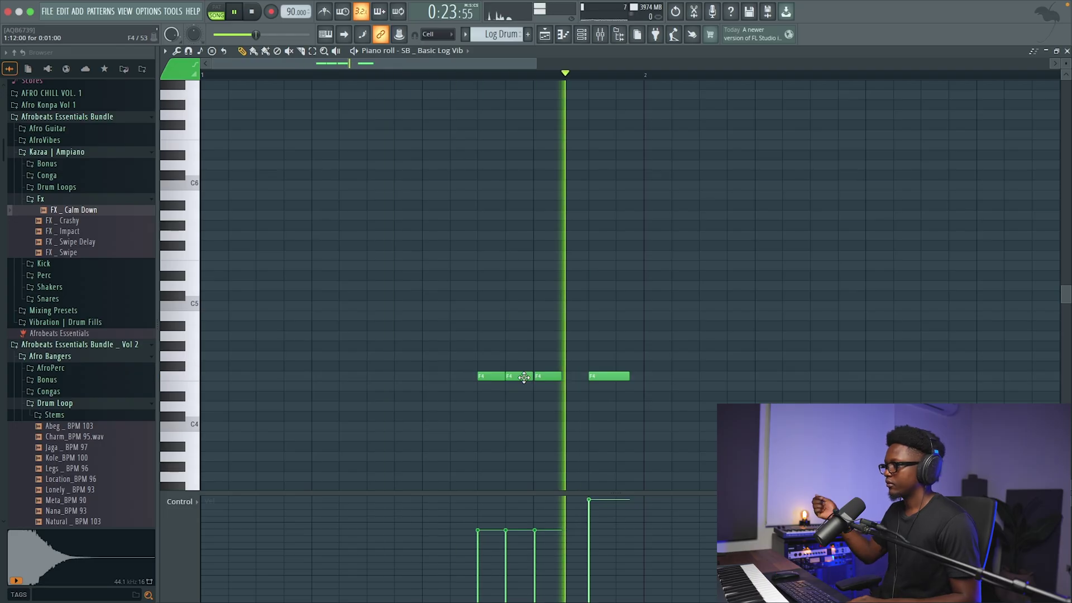
{"action": "key", "text": "space"}
Step: Lower the last log drum note one octave to F3 and deselect it
{"action": "scroll", "coordinate": [518, 293], "scroll_direction": "down", "scroll_amount": 5}
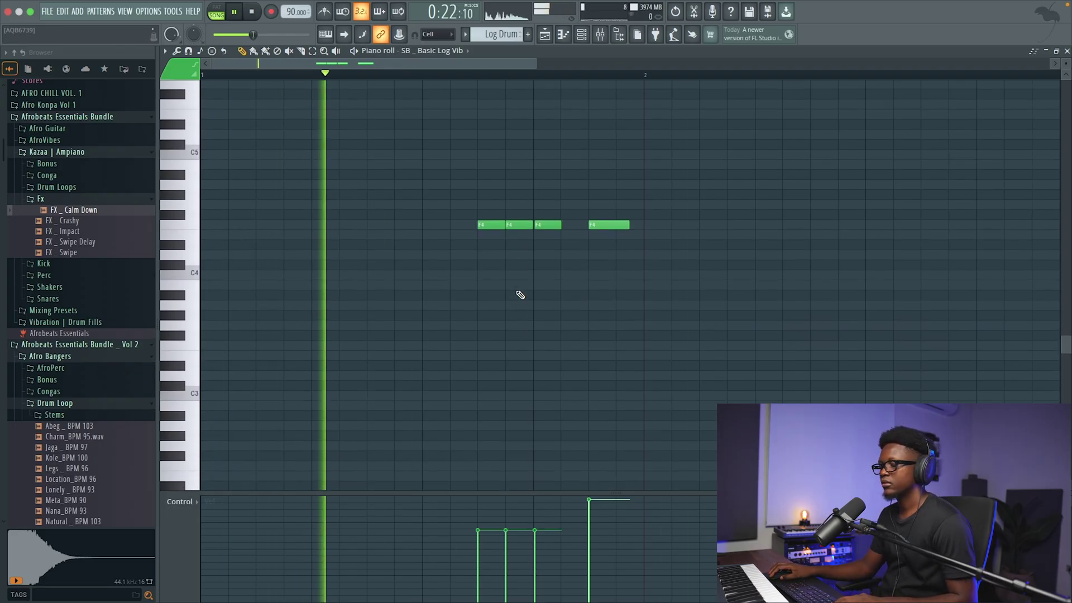
{"action": "scroll", "coordinate": [519, 295], "scroll_direction": "up", "scroll_amount": 2}
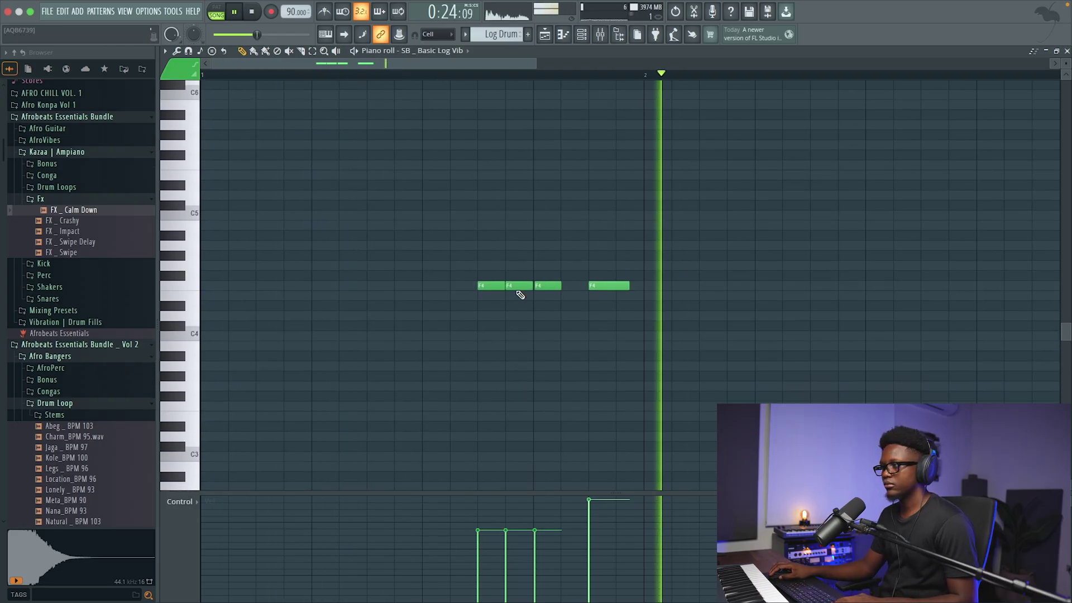
{"action": "left_click_drag", "start_coordinate": [612, 306], "coordinate": [608, 269]}
{"action": "key", "text": "ctrl+Down"}
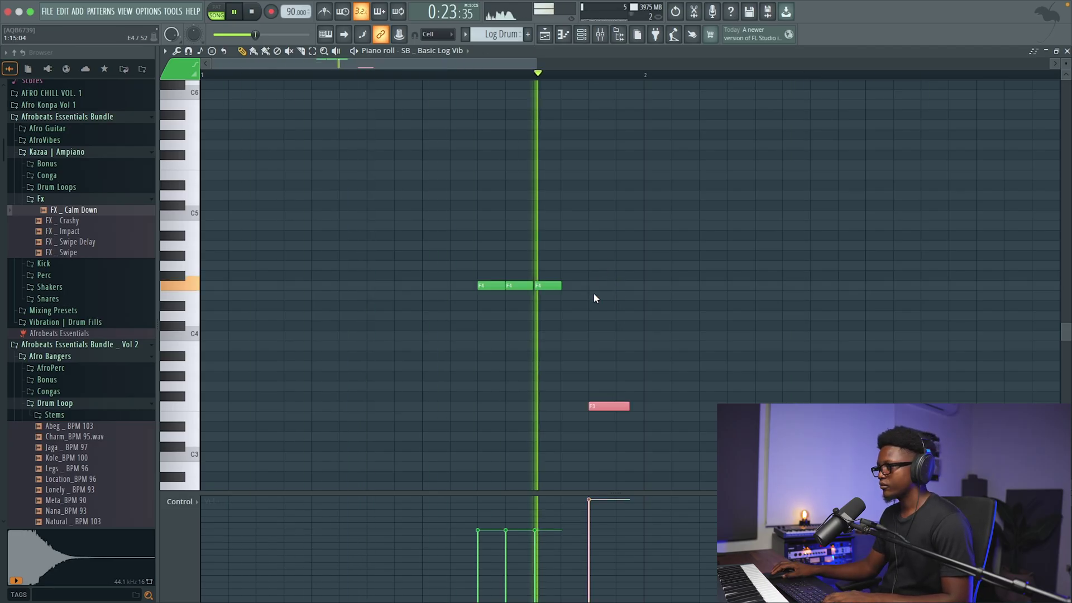
{"action": "right_click", "coordinate": [623, 287]}
Step: Try the whole log drum phrase one octave lower against playback, and restore its original pitch
{"action": "key", "text": "space"}
{"action": "key", "text": "ctrl+Down"}
{"action": "key", "text": "space"}
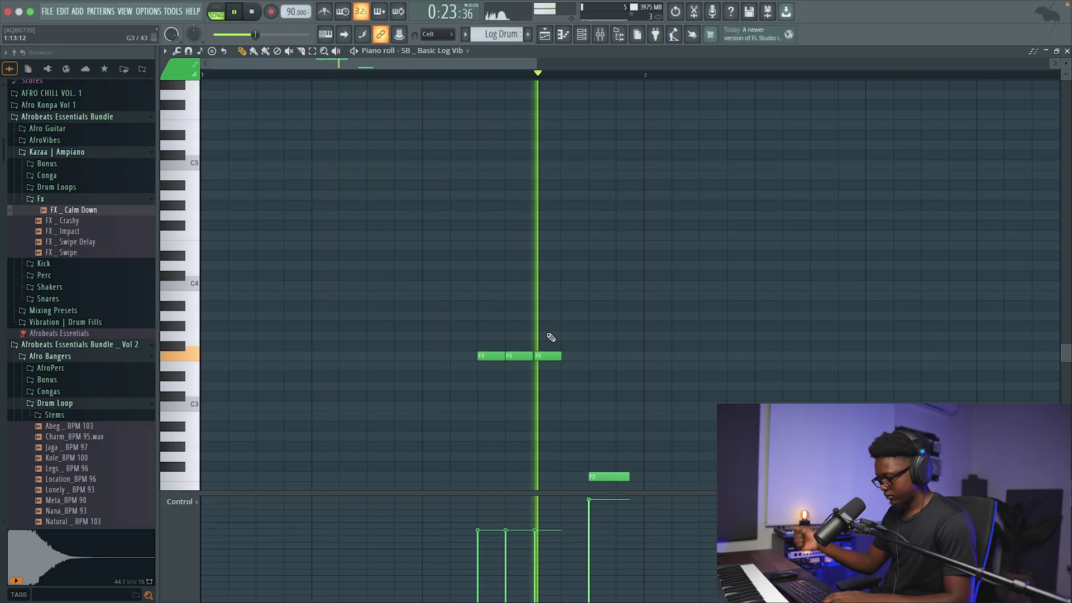
{"action": "key", "text": "space"}
{"action": "scroll", "coordinate": [570, 306], "scroll_direction": "down", "scroll_amount": 3}
{"action": "key", "text": "space"}
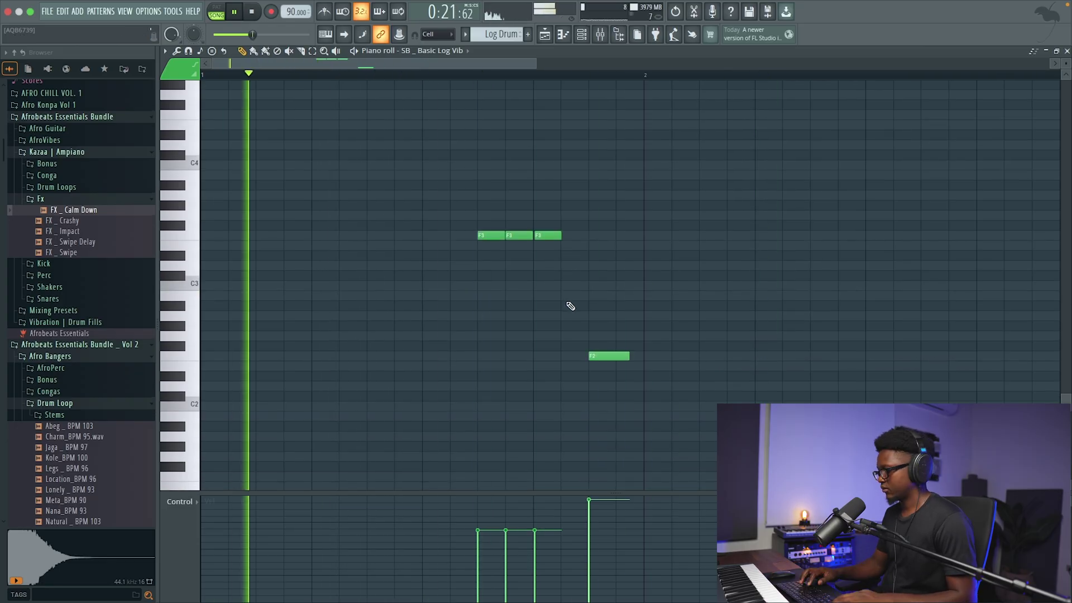
{"action": "key", "text": "ctrl+Up"}
{"action": "scroll", "coordinate": [571, 306], "scroll_direction": "up", "scroll_amount": 3}
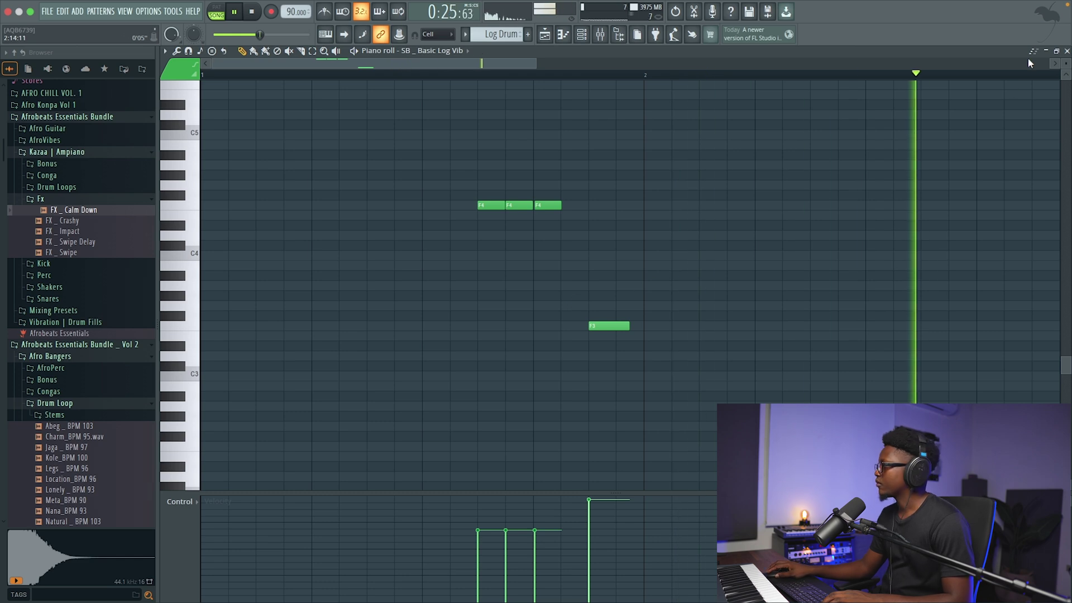
Step: Add the Bass _ Smoothy preset from Afrobeats Essentials Bundle _ Vol 2 as a new channel and close its window
{"action": "key", "text": "F5"}
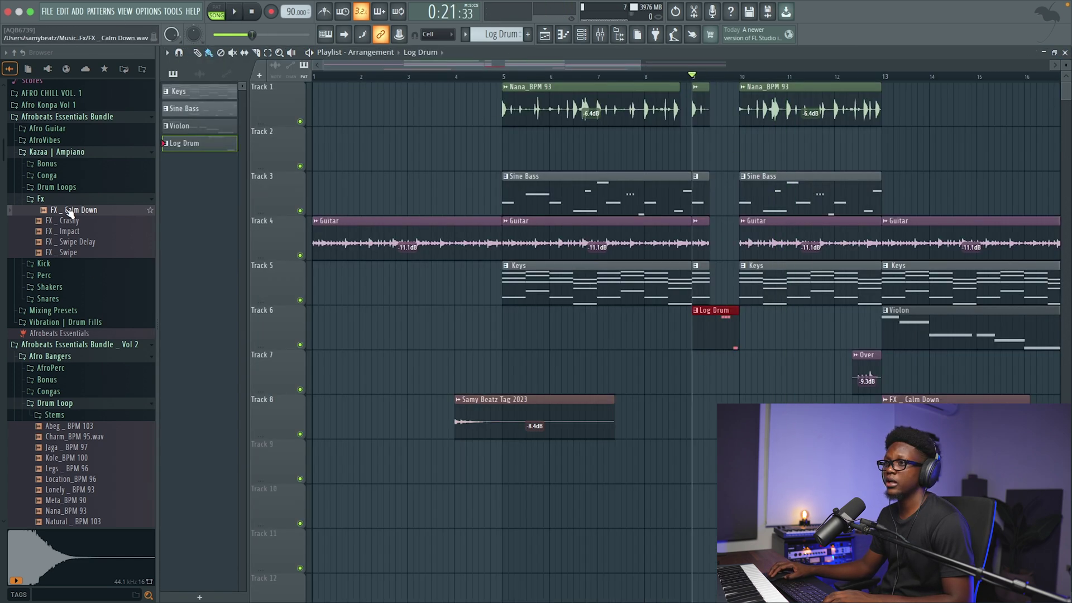
{"action": "left_click", "coordinate": [68, 117]}
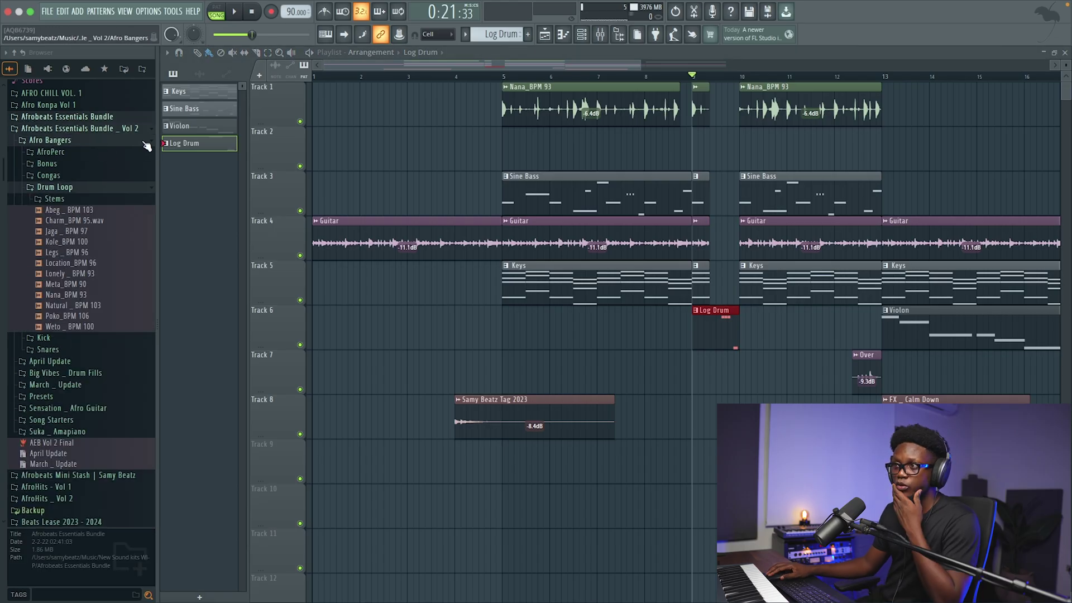
{"action": "scroll", "coordinate": [84, 162], "scroll_direction": "down", "scroll_amount": 2}
{"action": "left_click", "coordinate": [62, 145]}
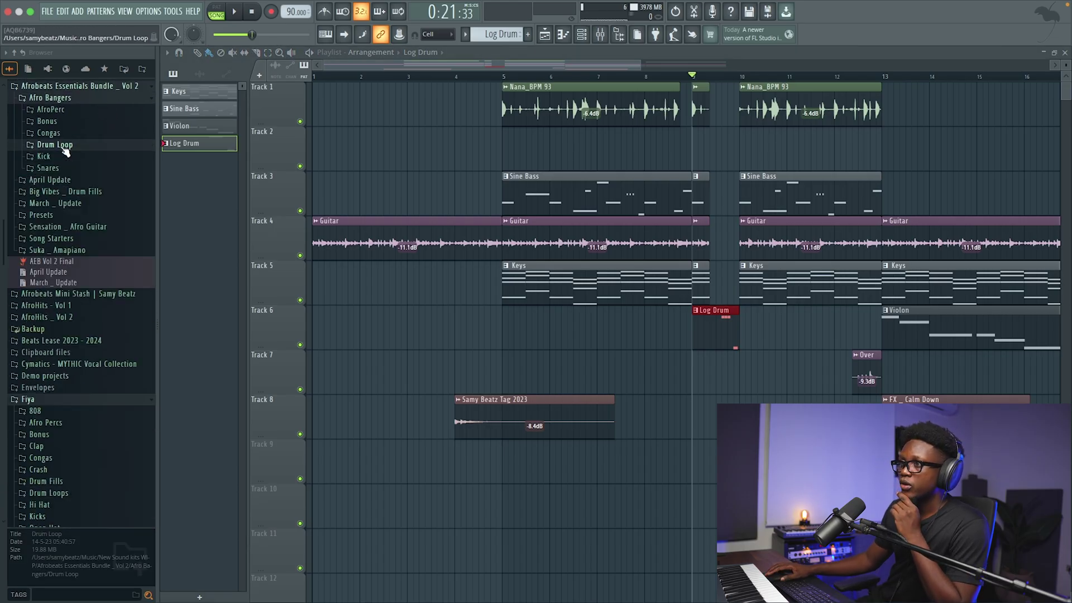
{"action": "left_click", "coordinate": [41, 215]}
{"action": "left_click", "coordinate": [587, 38]}
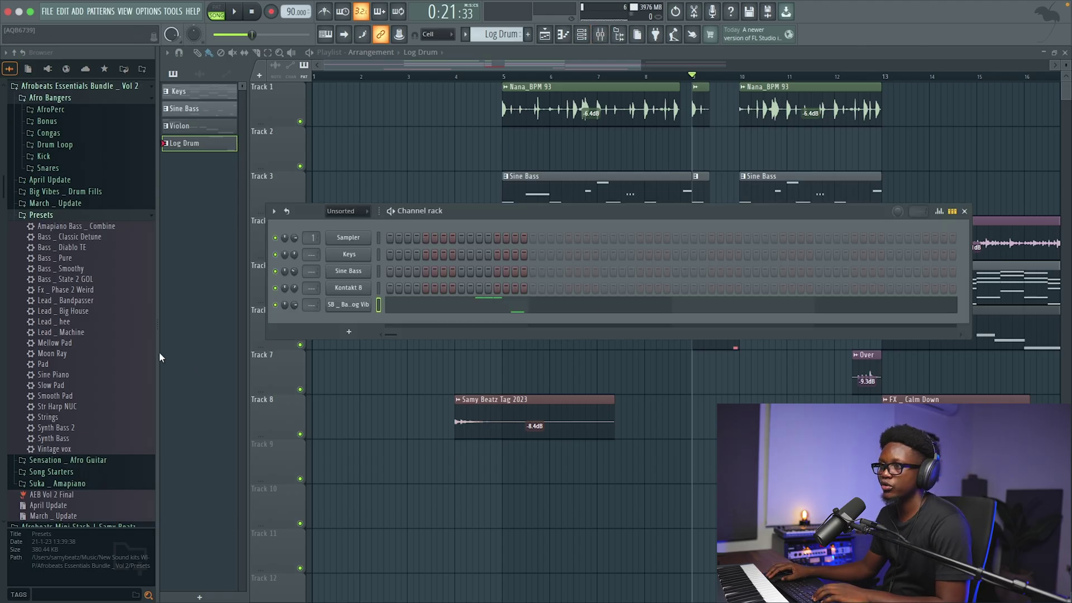
{"action": "left_click_drag", "start_coordinate": [78, 273], "coordinate": [360, 319]}
{"action": "key", "text": "space"}
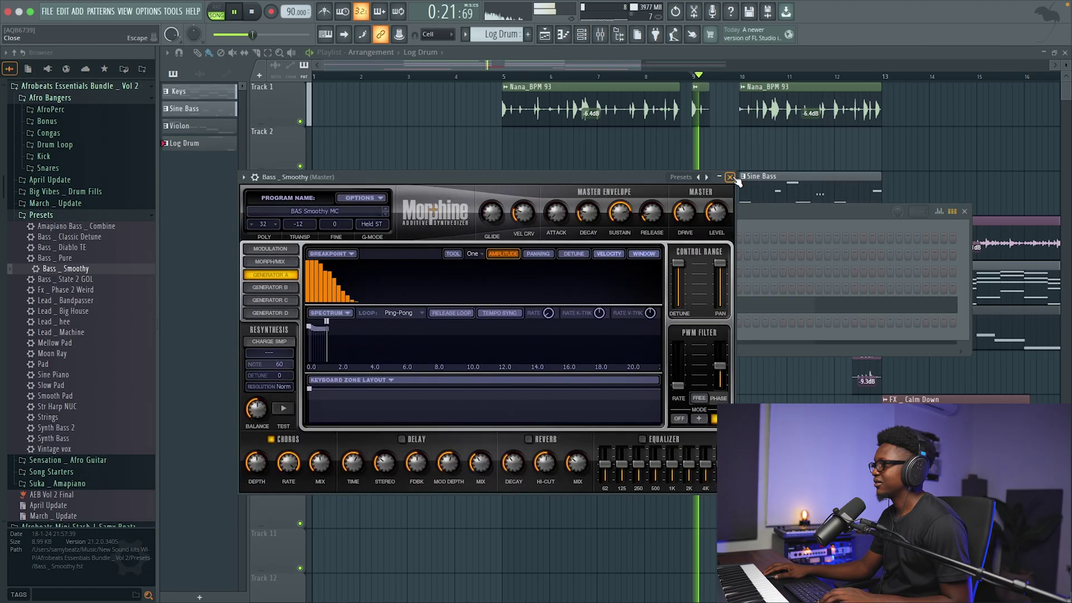
{"action": "left_click", "coordinate": [730, 177]}
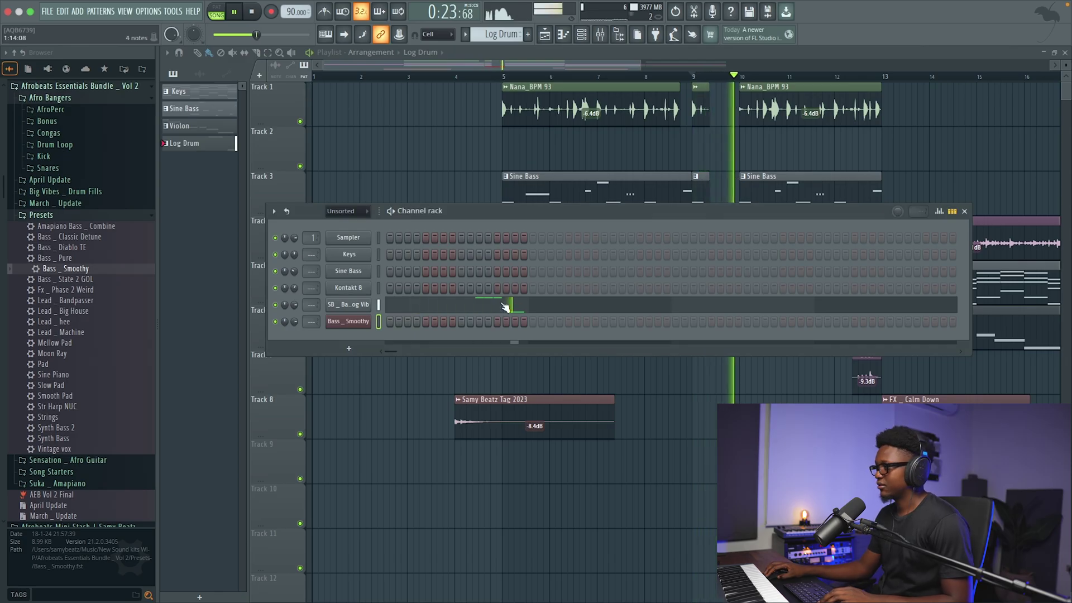
Step: Nudge the first two F4 notes of the SB _ Basic Log Vib channel slightly earlier, spacing them by ear against repeated playback
{"action": "left_click", "coordinate": [498, 304]}
{"action": "mouse_move", "coordinate": [487, 205]}
{"action": "left_mouse_down"}
{"action": "mouse_move", "coordinate": [520, 207]}
{"action": "mouse_move", "coordinate": [482, 207]}
{"action": "left_mouse_up"}
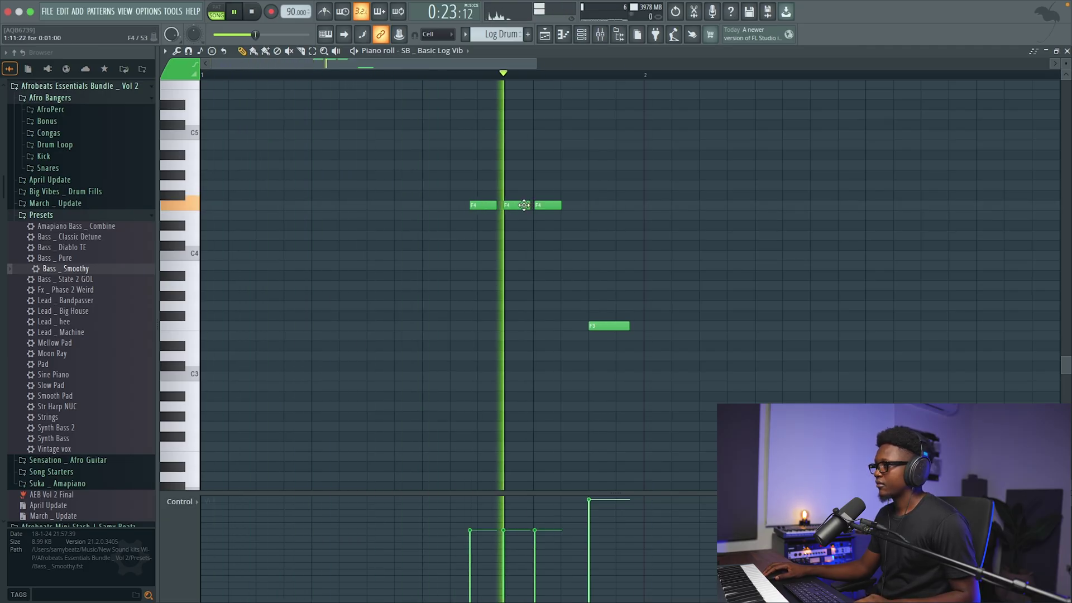
{"action": "left_click_drag", "start_coordinate": [519, 206], "coordinate": [502, 209]}
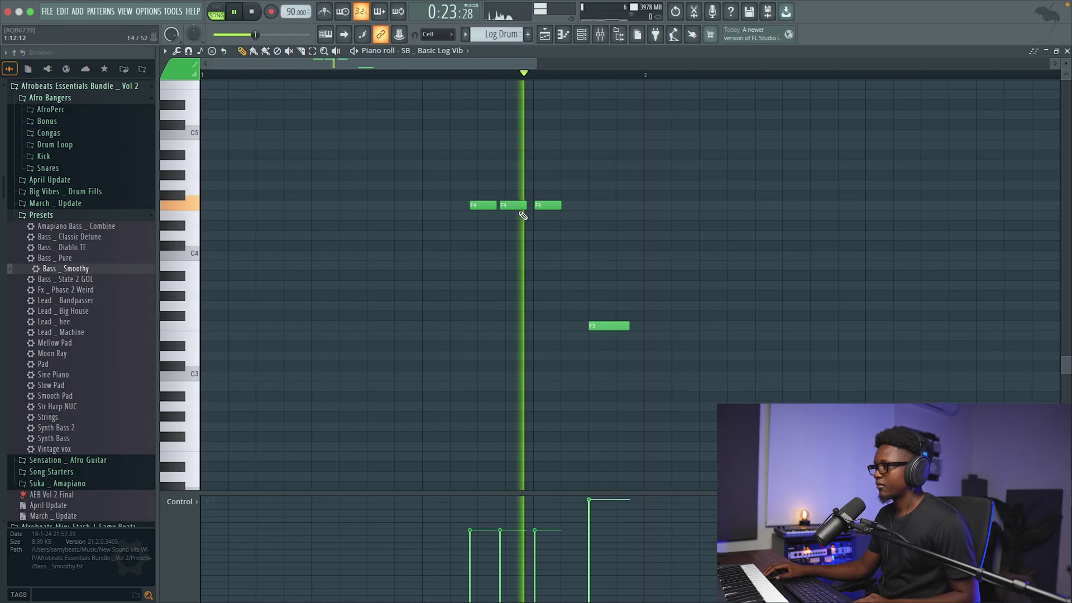
{"action": "key", "text": "space"}
{"action": "key", "text": "space"}
{"action": "left_click_drag", "start_coordinate": [481, 205], "coordinate": [506, 210]}
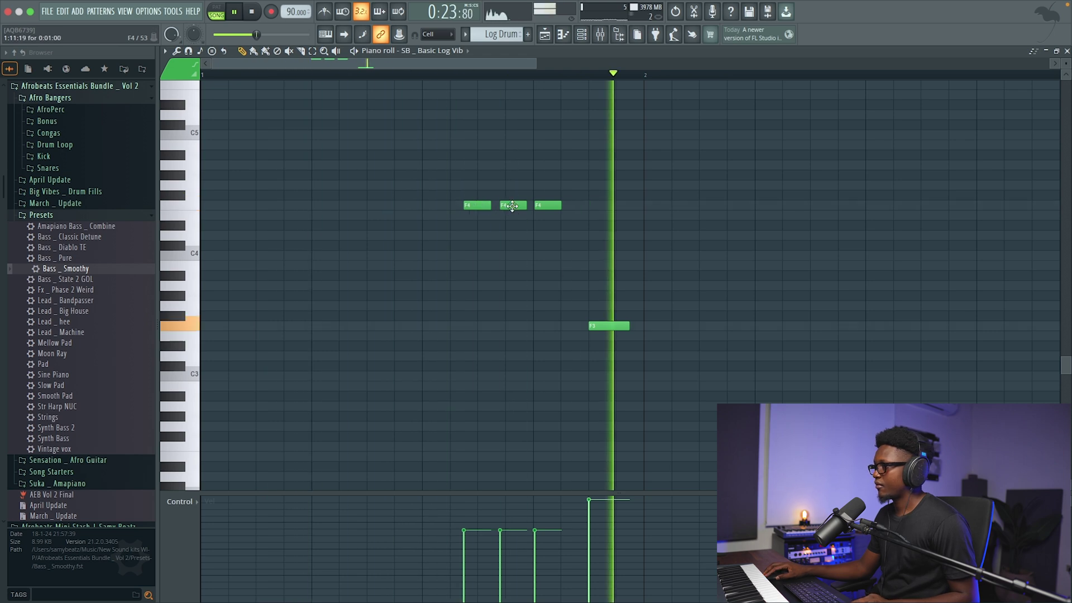
{"action": "key", "text": "space"}
{"action": "key", "text": "space"}
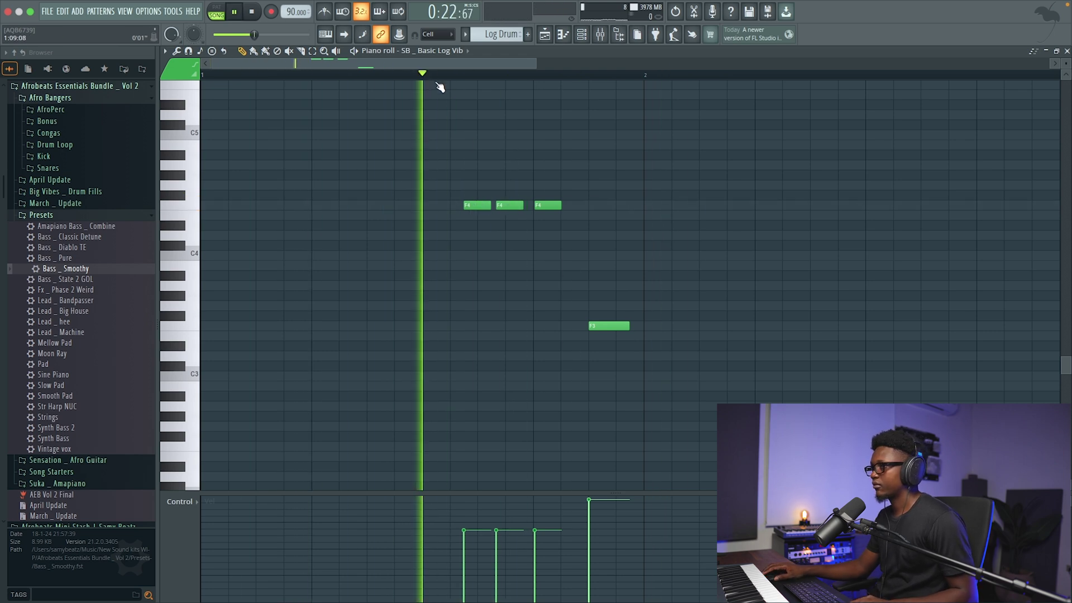
{"action": "key", "text": "space"}
{"action": "key", "text": "space"}
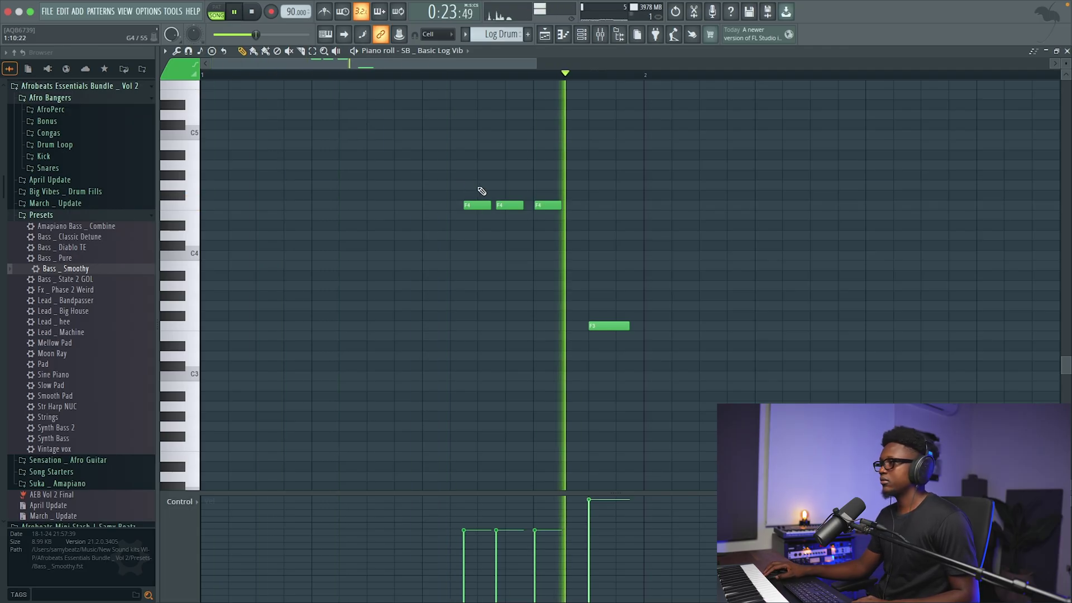
{"action": "left_click_drag", "start_coordinate": [513, 204], "coordinate": [513, 205]}
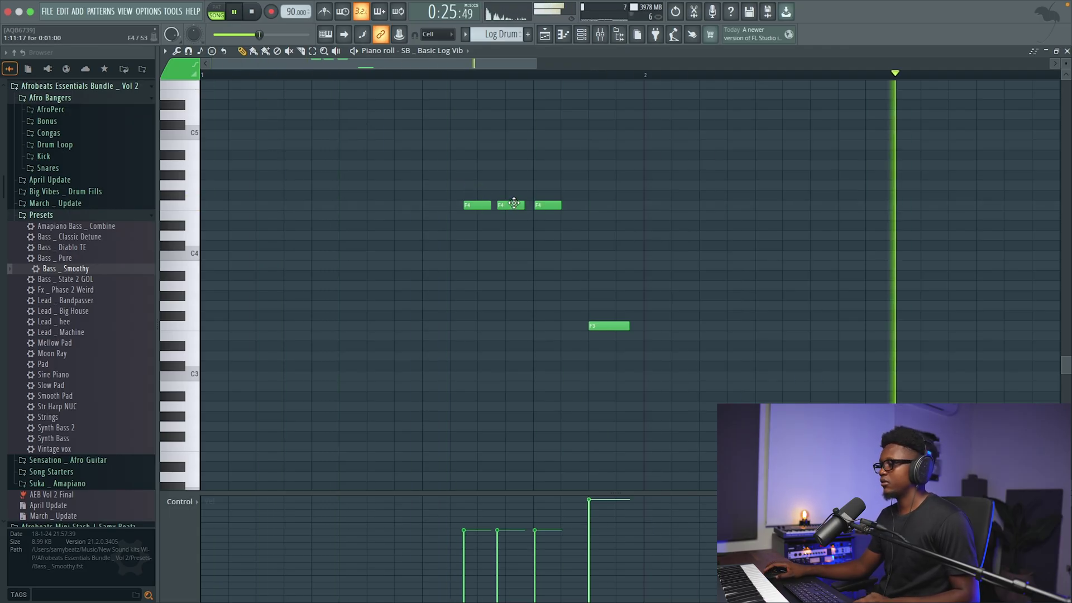
{"action": "key", "text": "space"}
Step: Copy the log drum phrase into the Bass _ Smoothy channel as connected notes, pitched one octave lower
{"action": "key", "text": "F5"}
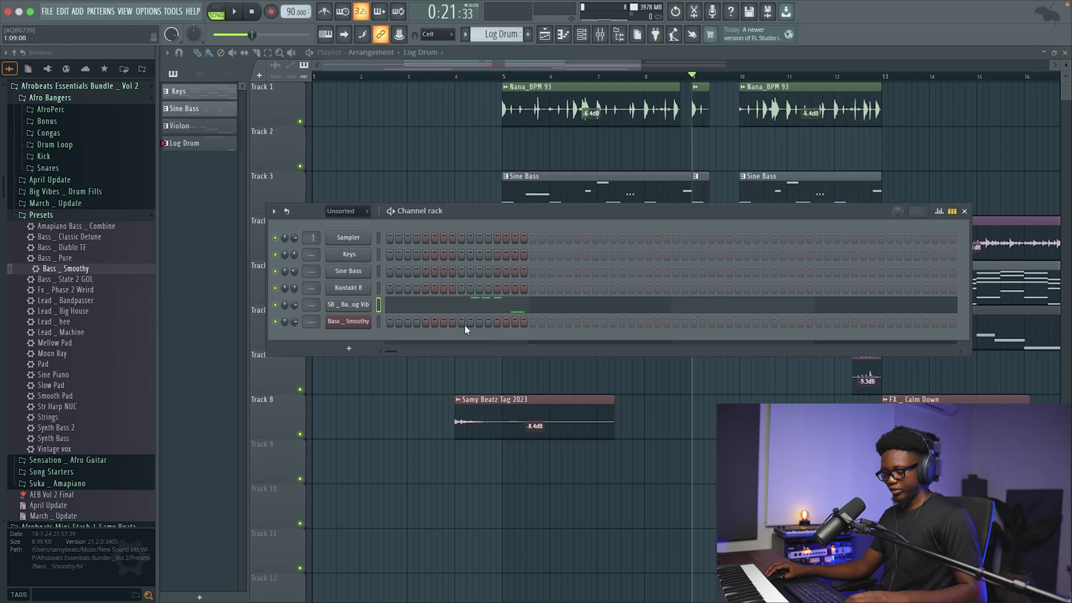
{"action": "key", "text": "F7"}
{"action": "key", "text": "space"}
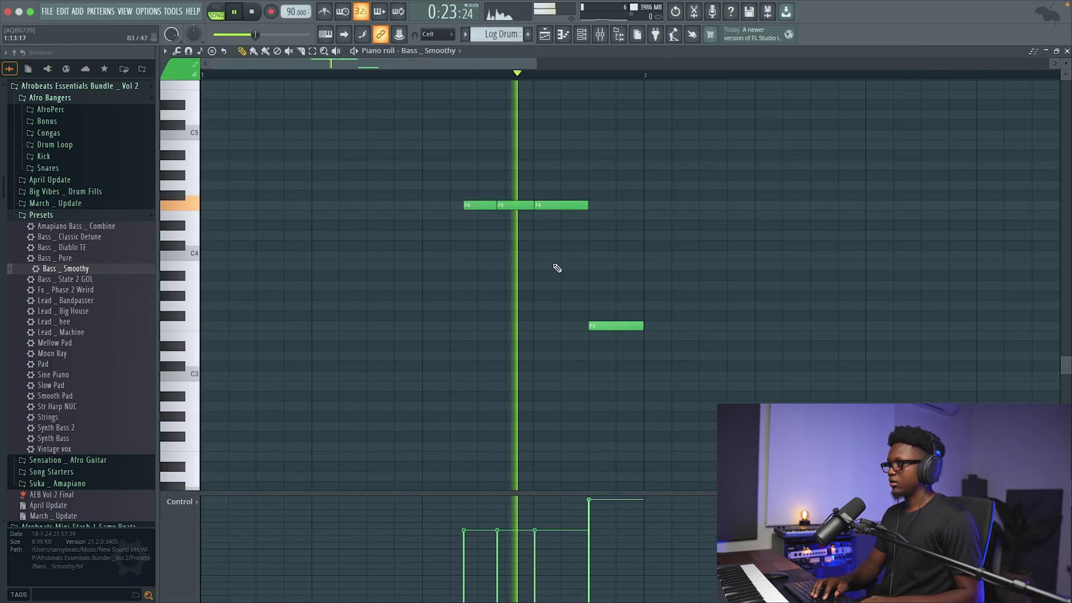
{"action": "key", "text": "ctrl+Down"}
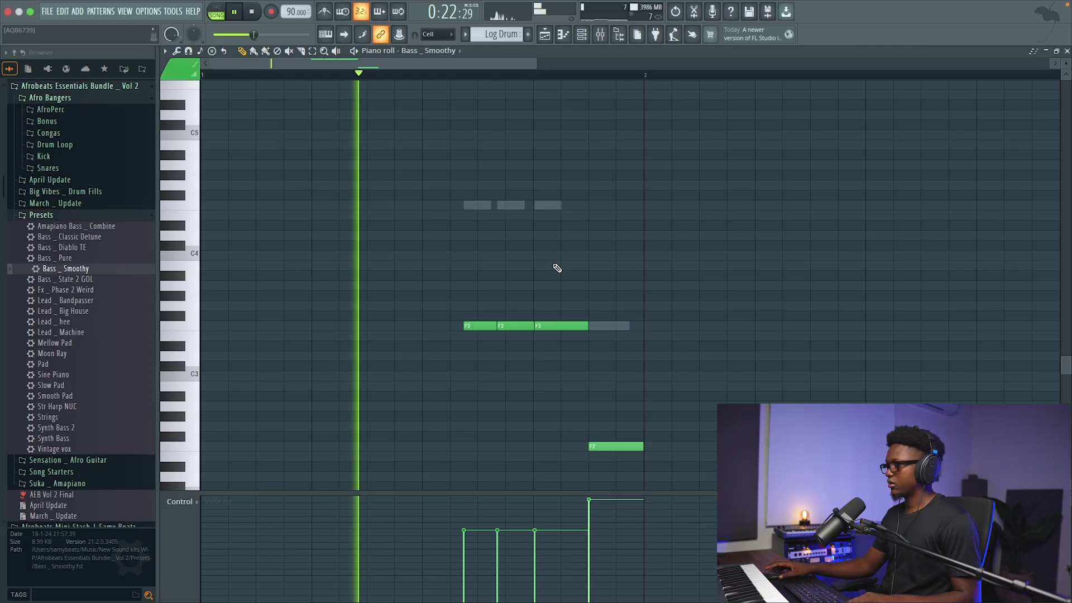
Step: Raise the last Bass _ Smoothy note to F3, match its velocity to the other notes, and close the piano roll
{"action": "left_click_drag", "start_coordinate": [649, 457], "coordinate": [607, 418]}
{"action": "key", "text": "ctrl+Up"}
{"action": "left_click", "coordinate": [590, 534]}
{"action": "left_click", "coordinate": [1067, 51]}
{"action": "key", "text": "space"}
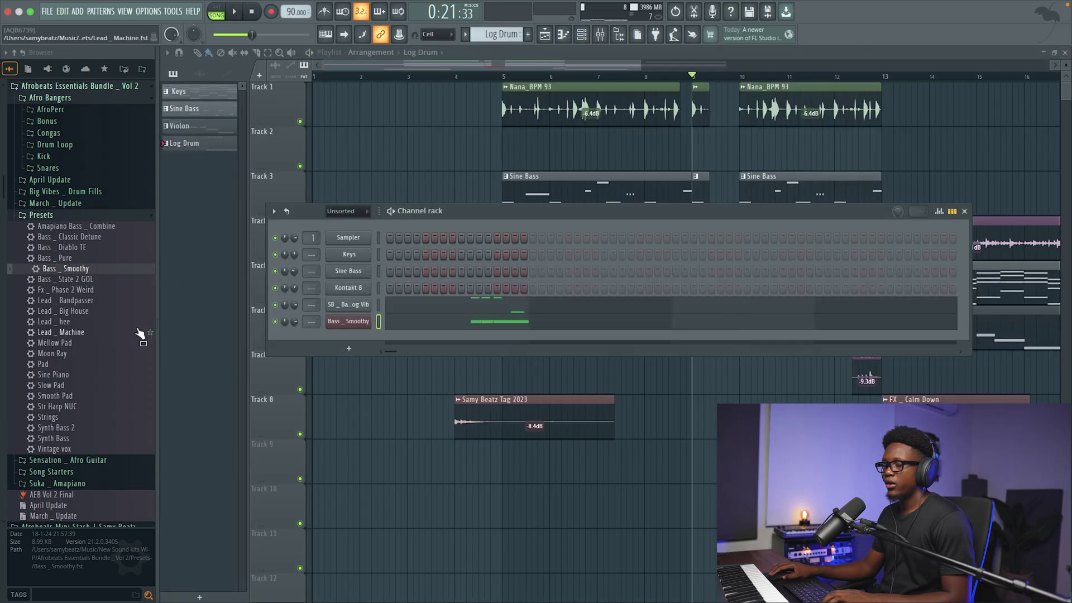
Step: Clone the SB _ Basic Log Vib channel and load the Samy Beatz _ Log Vibe preset in the copy
{"action": "right_click", "coordinate": [354, 307]}
{"action": "left_click", "coordinate": [392, 422]}
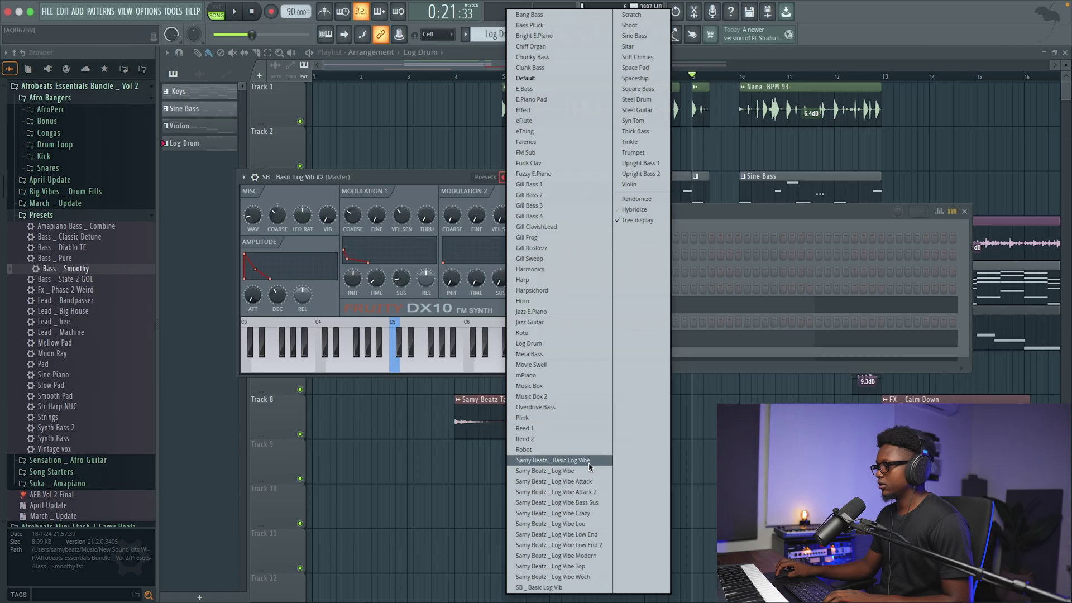
{"action": "left_click", "coordinate": [590, 472]}
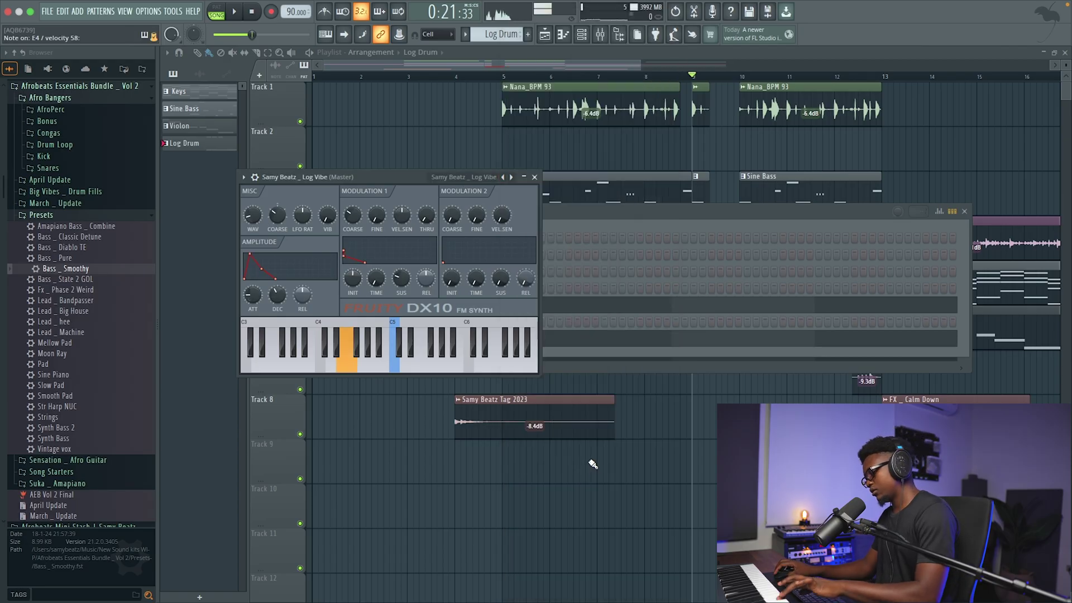
{"action": "left_click", "coordinate": [608, 364]}
Step: Add a three-step F4 note at step 15 of bar 1 in the Samy Beatz _ Log Vibe channel, checking it against playback
{"action": "right_click", "coordinate": [367, 328]}
{"action": "left_click", "coordinate": [408, 320]}
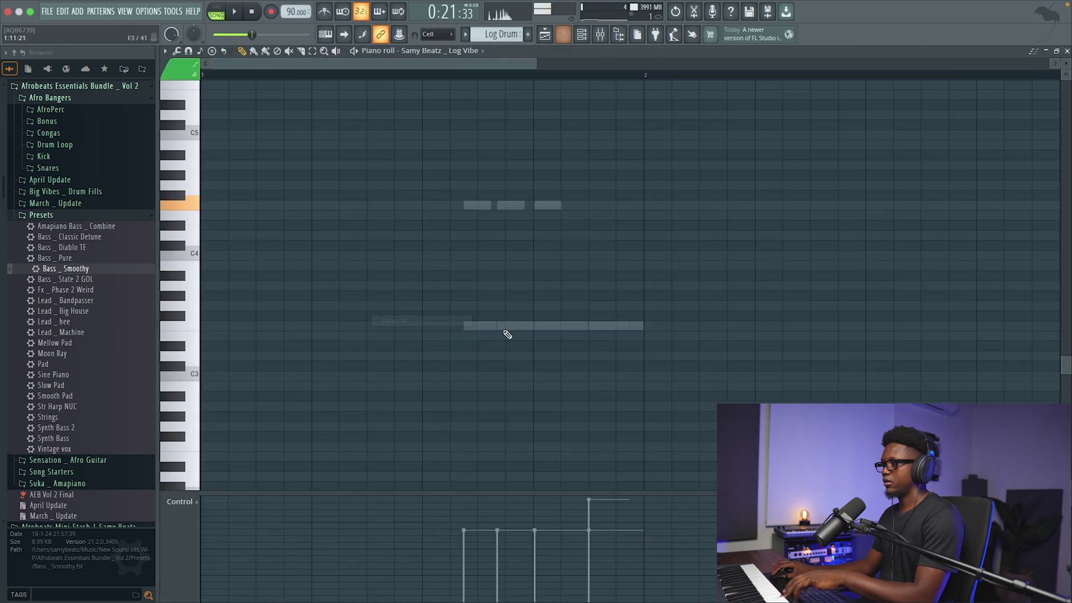
{"action": "key", "text": "space"}
{"action": "left_click_drag", "start_coordinate": [615, 205], "coordinate": [642, 205]}
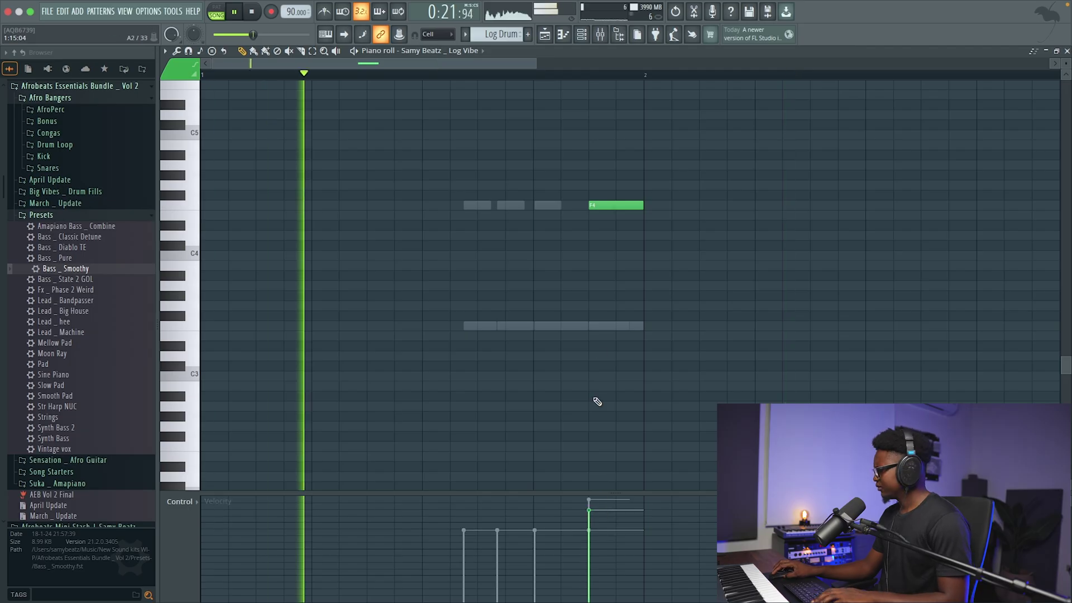
{"action": "left_click", "coordinate": [675, 206]}
{"action": "right_click", "coordinate": [676, 206]}
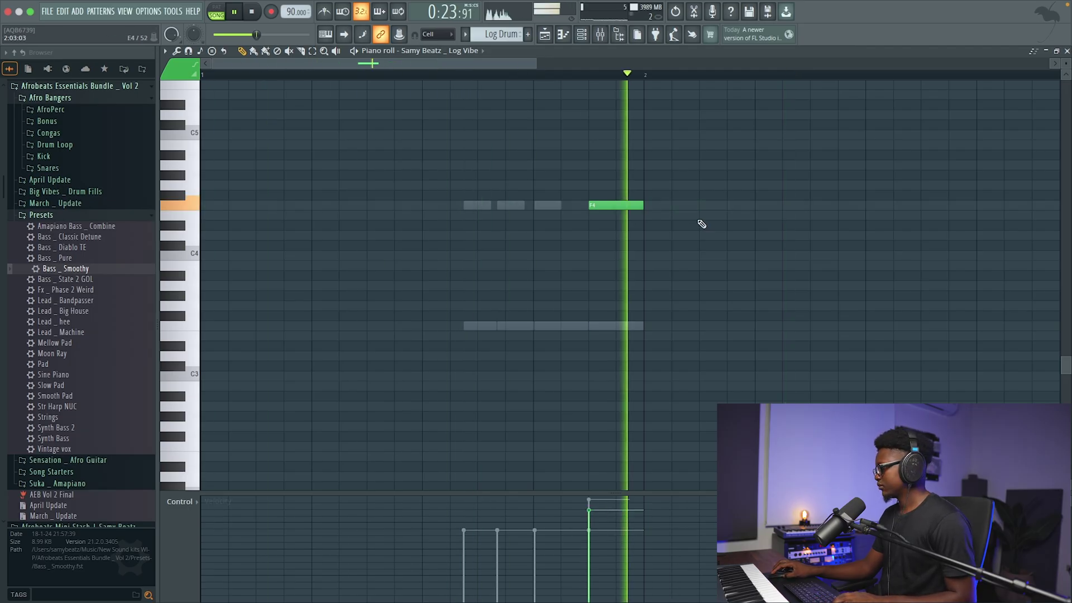
{"action": "key", "text": "space"}
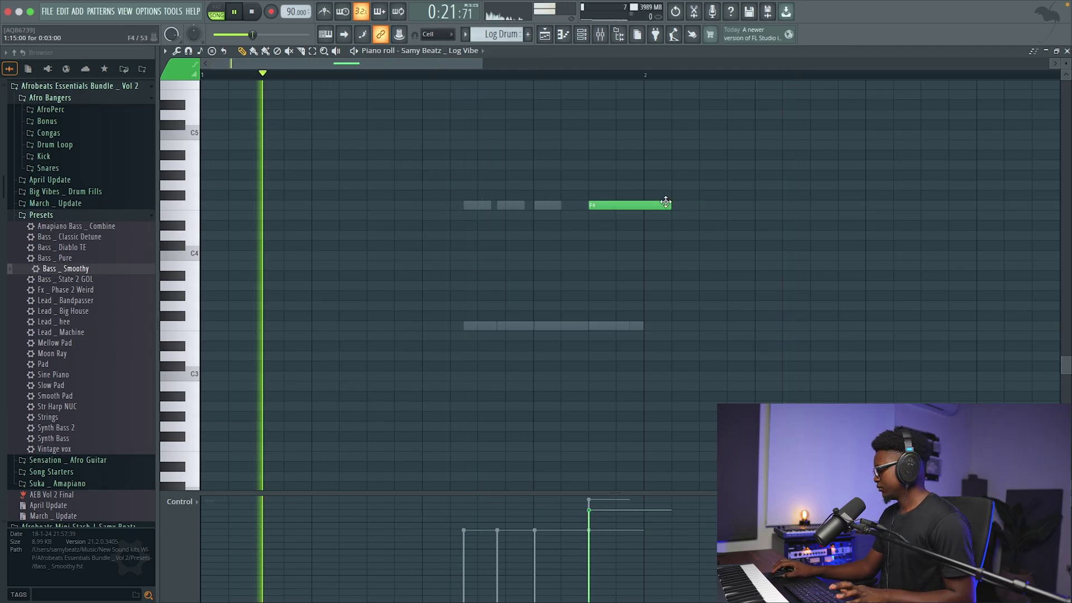
{"action": "left_click", "coordinate": [1067, 51]}
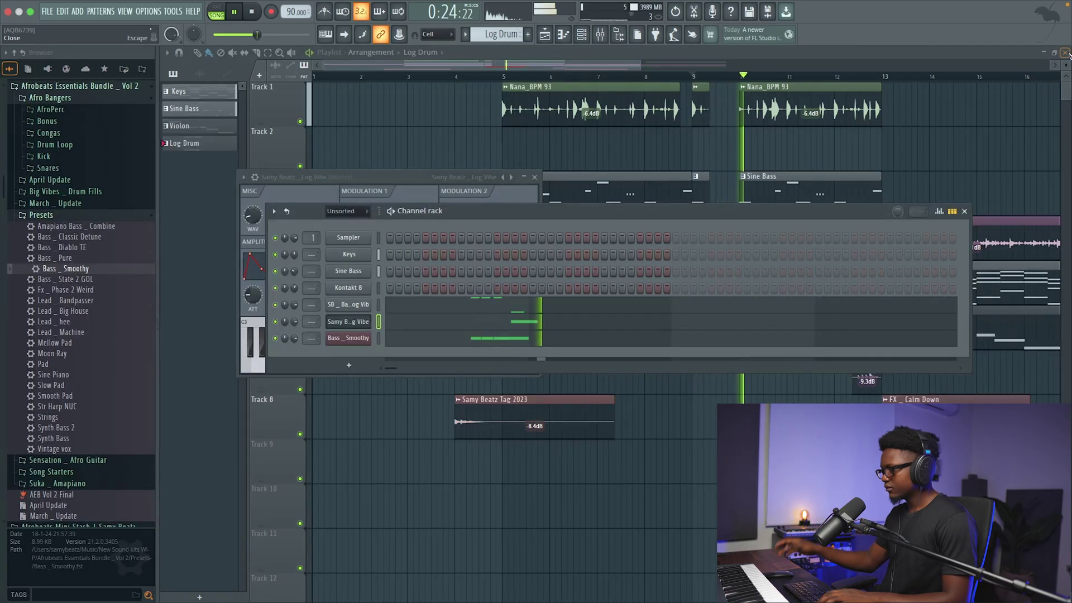
Step: Review the full arrangement in the playlist during playback and open the mixer on the Master track
{"action": "left_click", "coordinate": [635, 67]}
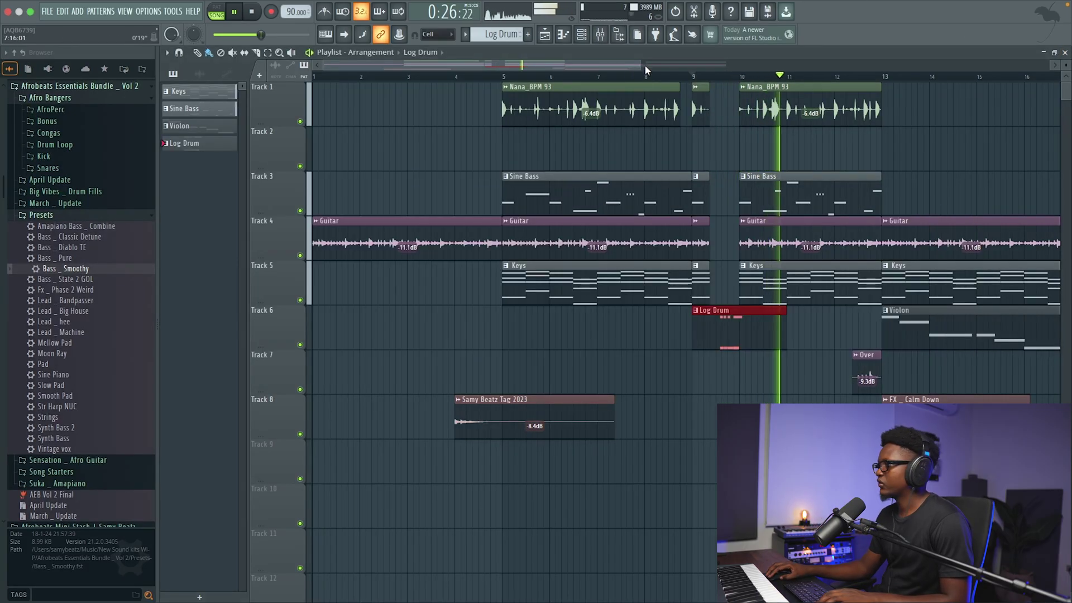
{"action": "left_click_drag", "start_coordinate": [640, 68], "coordinate": [758, 72]}
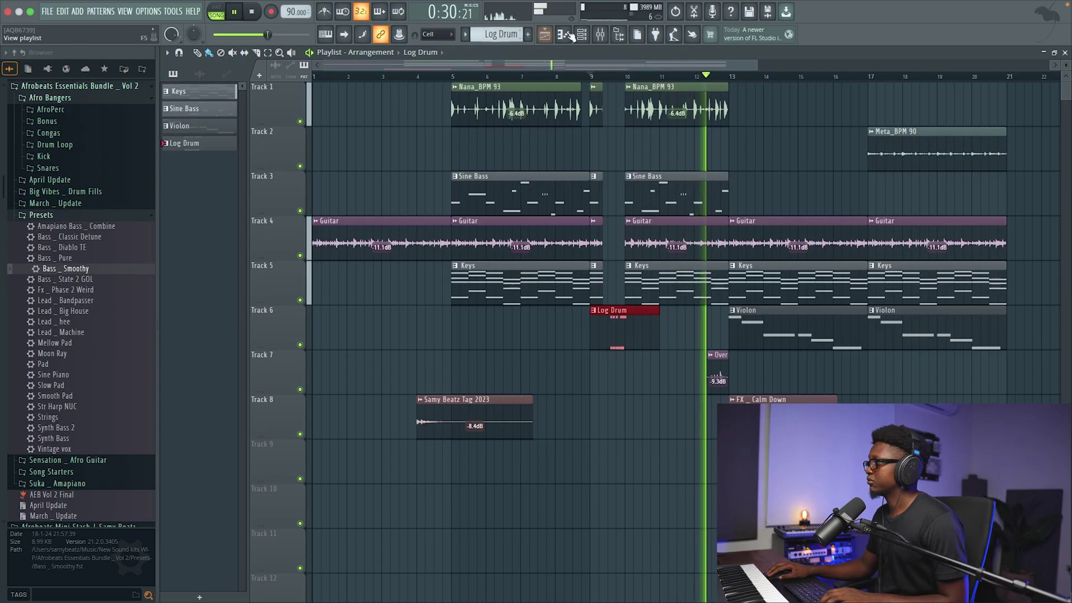
{"action": "key", "text": "F9"}
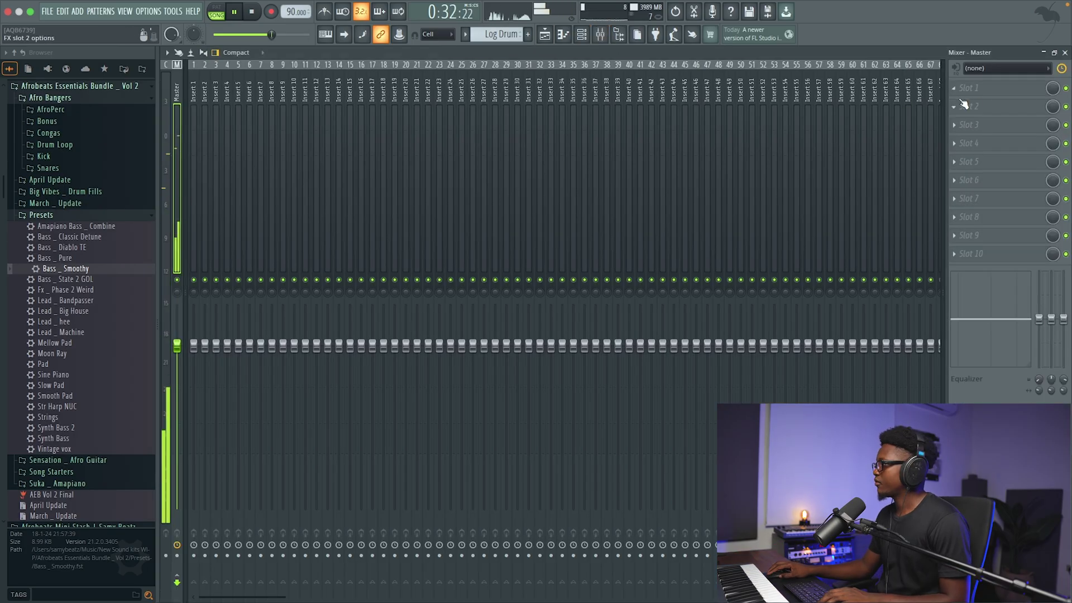
Step: Load Cradle The God Particle into slot 4 of the Master track with its default preset, and close the plugin and mixer
{"action": "left_click", "coordinate": [959, 144]}
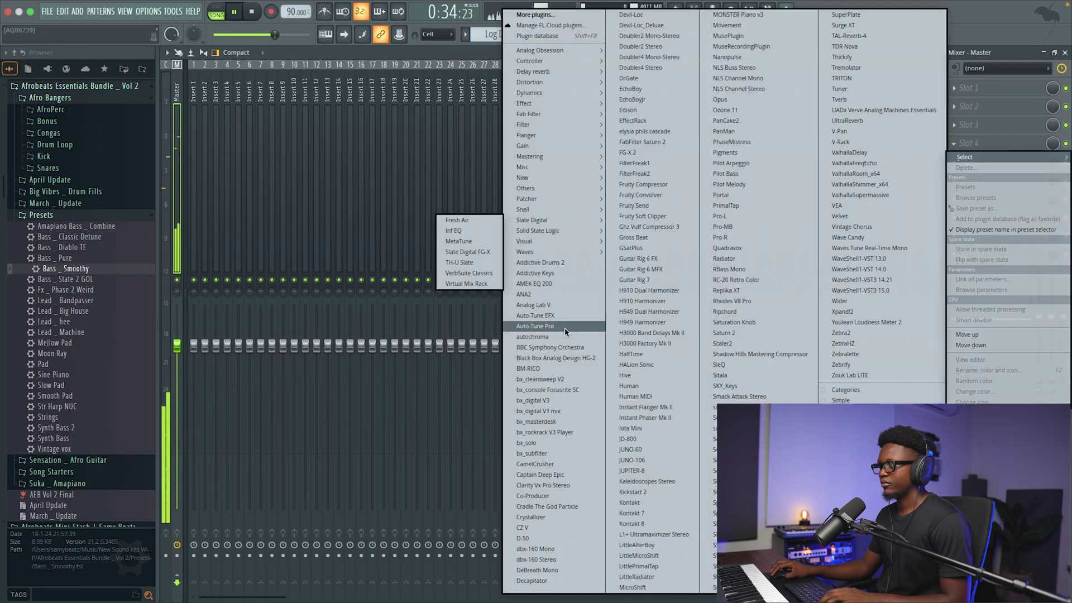
{"action": "left_click", "coordinate": [570, 505]}
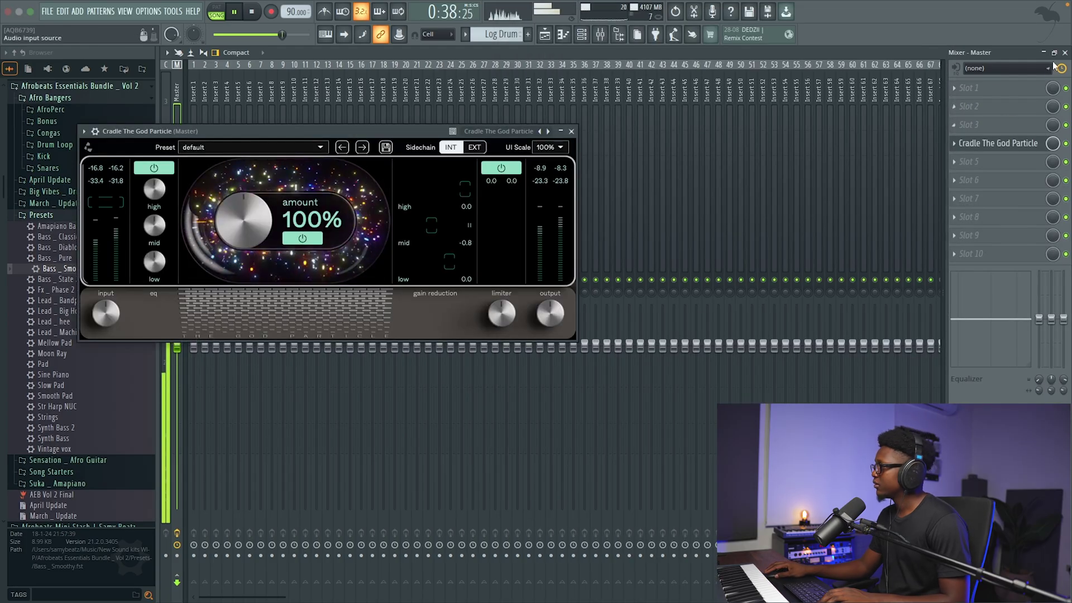
{"action": "left_click", "coordinate": [1043, 53]}
{"action": "left_click", "coordinate": [571, 132]}
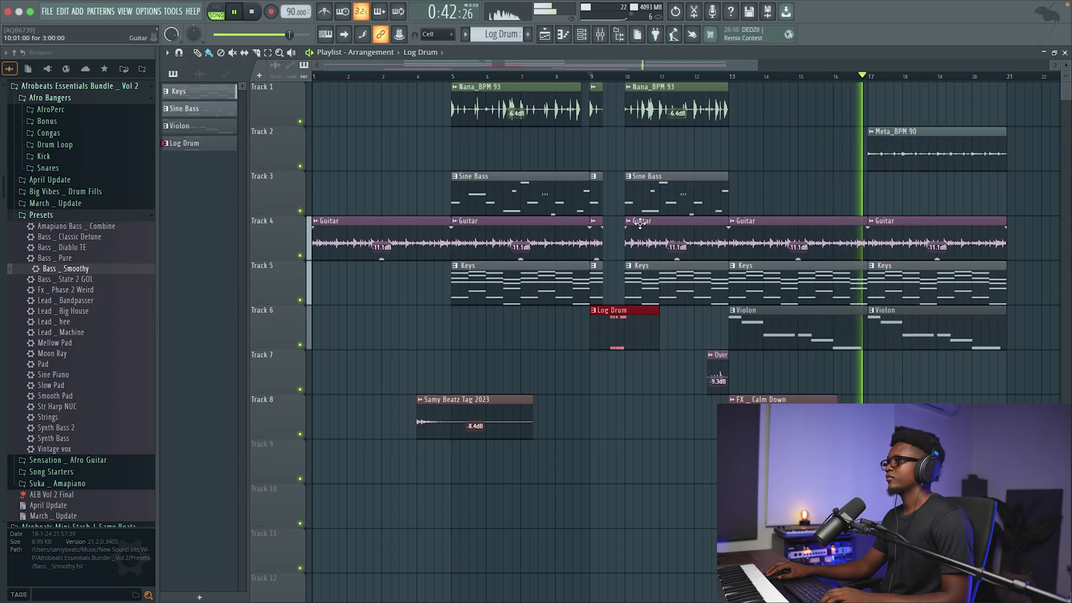
Step: Rename the Kontakt 8 channel in the channel rack to Violon
{"action": "left_click", "coordinate": [581, 35]}
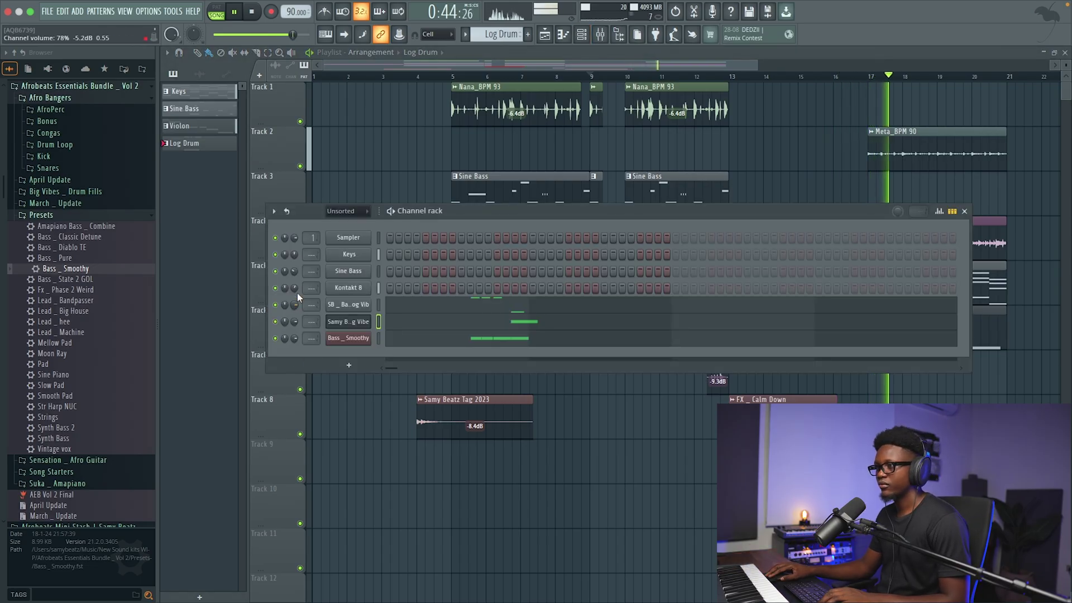
{"action": "middle_click", "coordinate": [359, 292]}
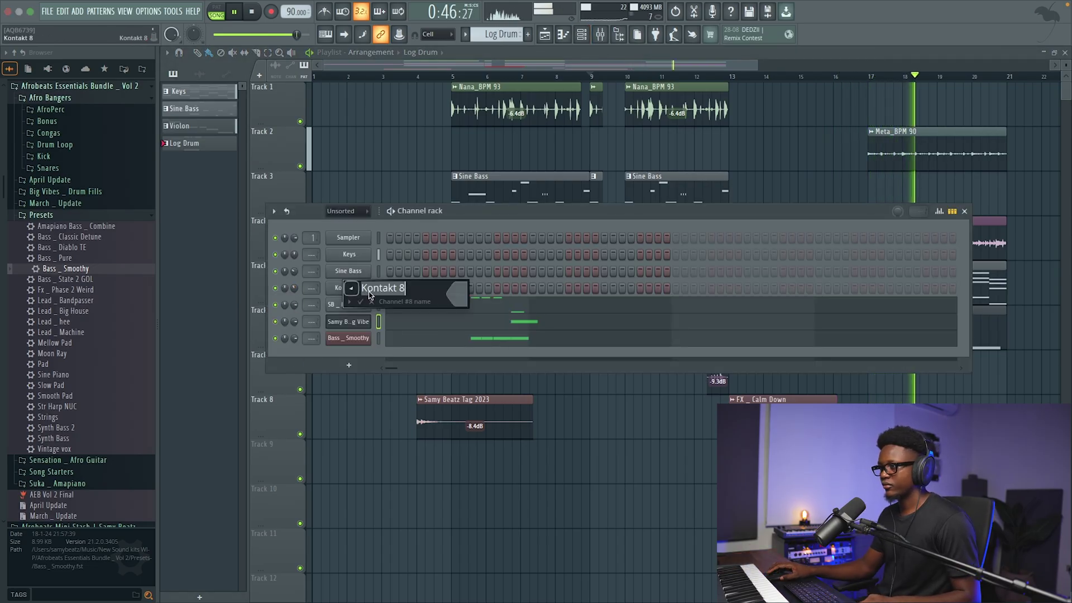
{"action": "type", "text": "Violo"}
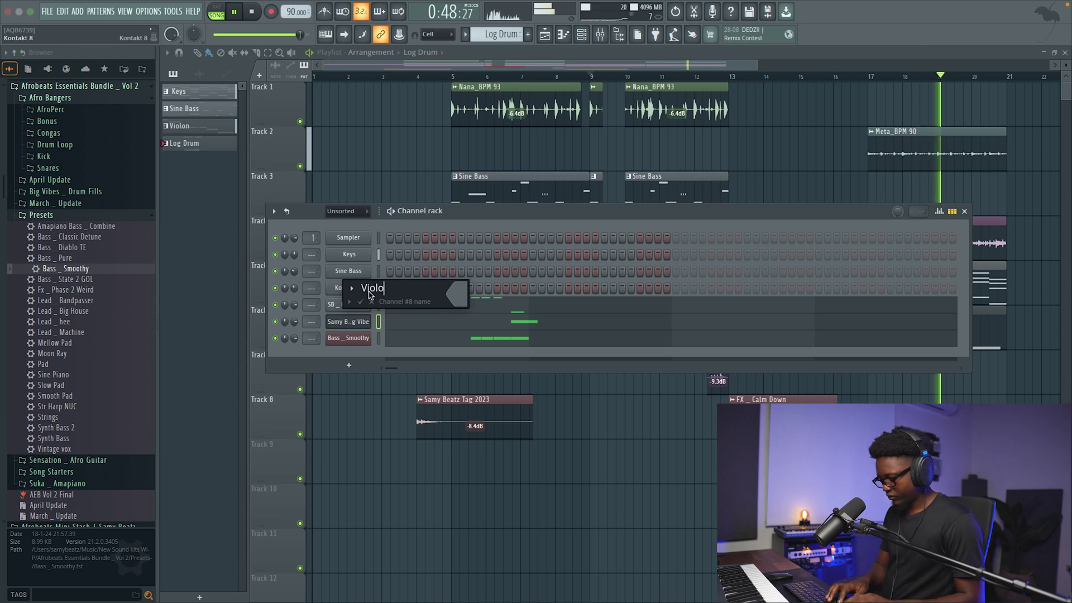
{"action": "type", "text": "n"}
{"action": "key", "text": "Return"}
{"action": "double_click", "coordinate": [956, 142]}
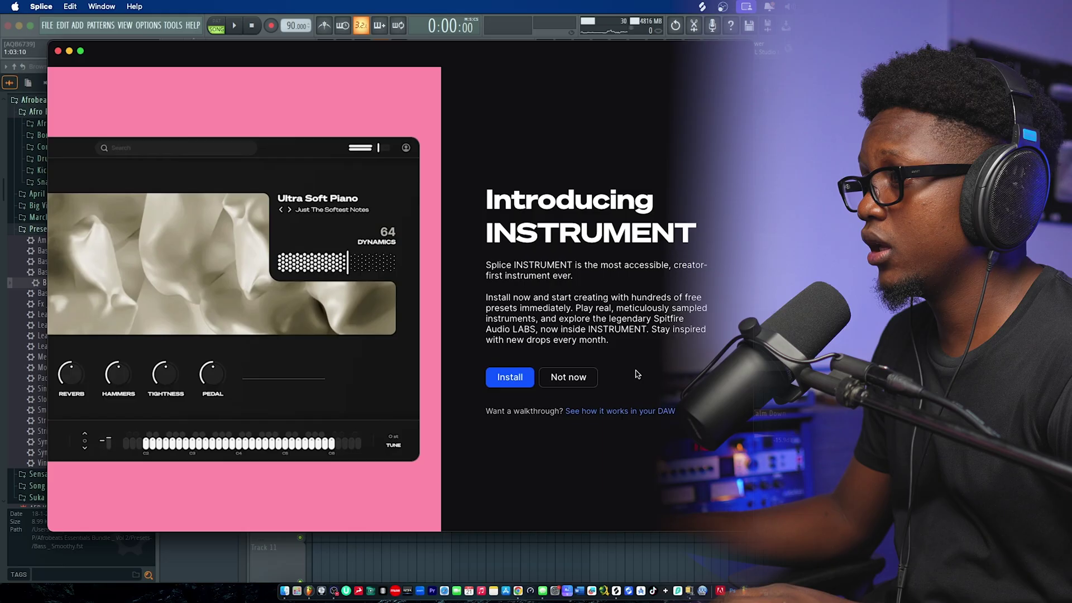
Step: In Splice, start installing the Instrument plugin and open the Instruments category for browsing
{"action": "left_click", "coordinate": [510, 377]}
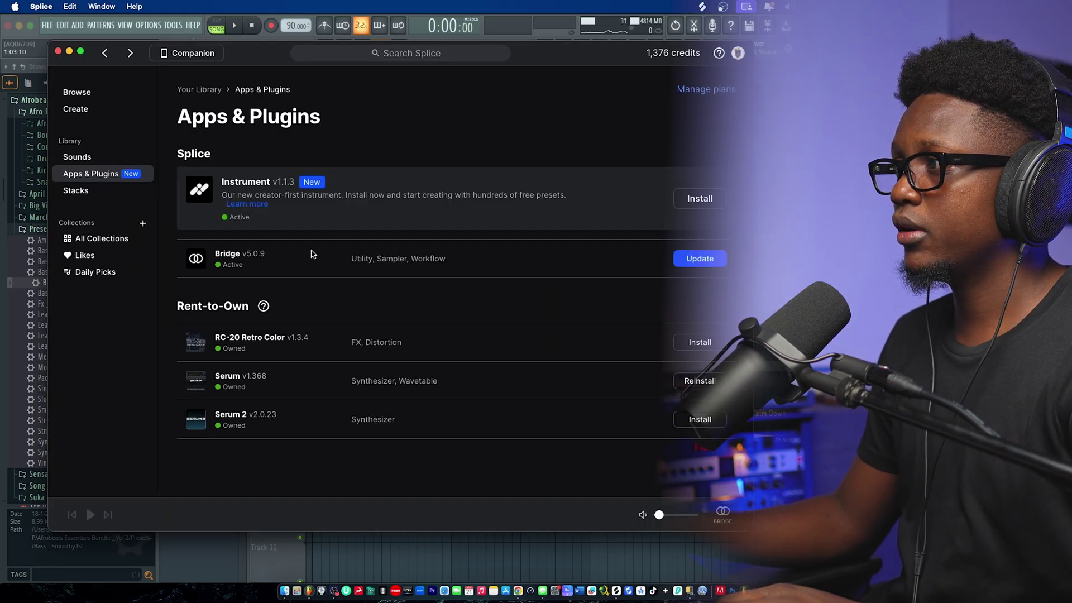
{"action": "left_click", "coordinate": [715, 201]}
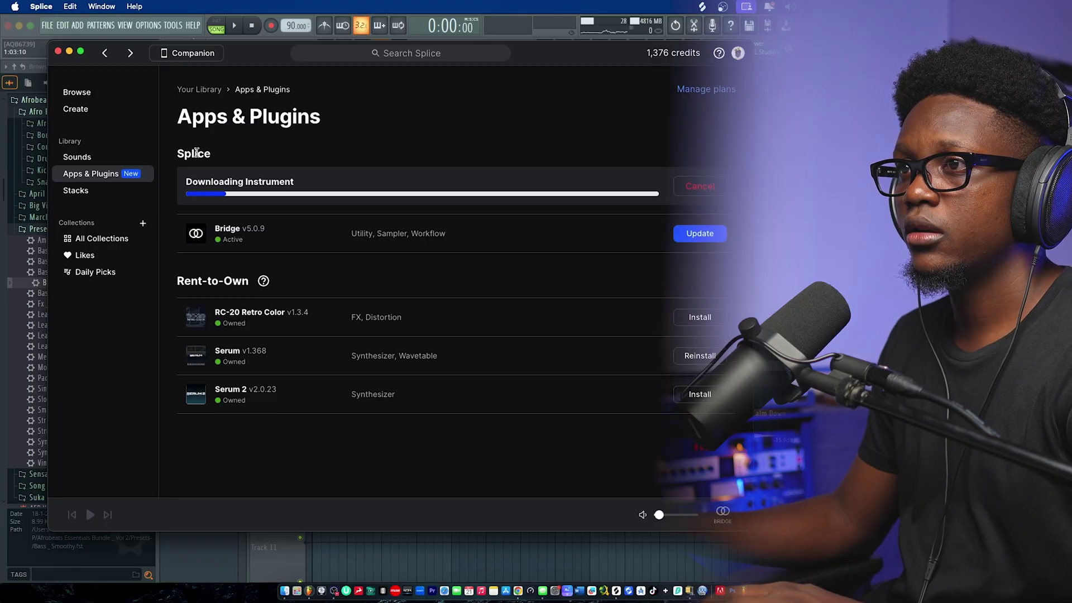
{"action": "left_click", "coordinate": [87, 158]}
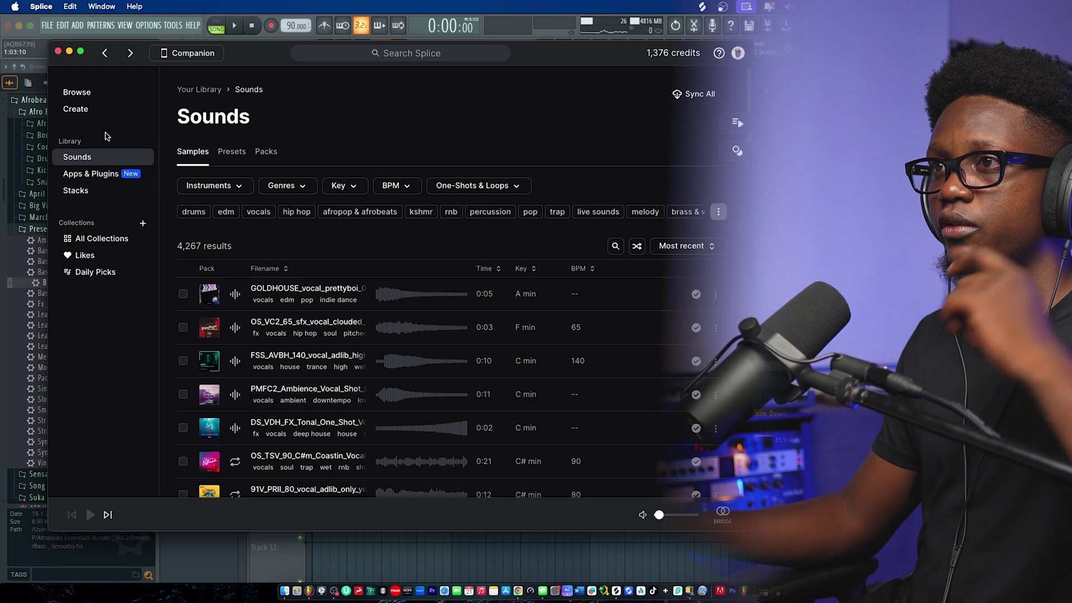
{"action": "left_click", "coordinate": [87, 92]}
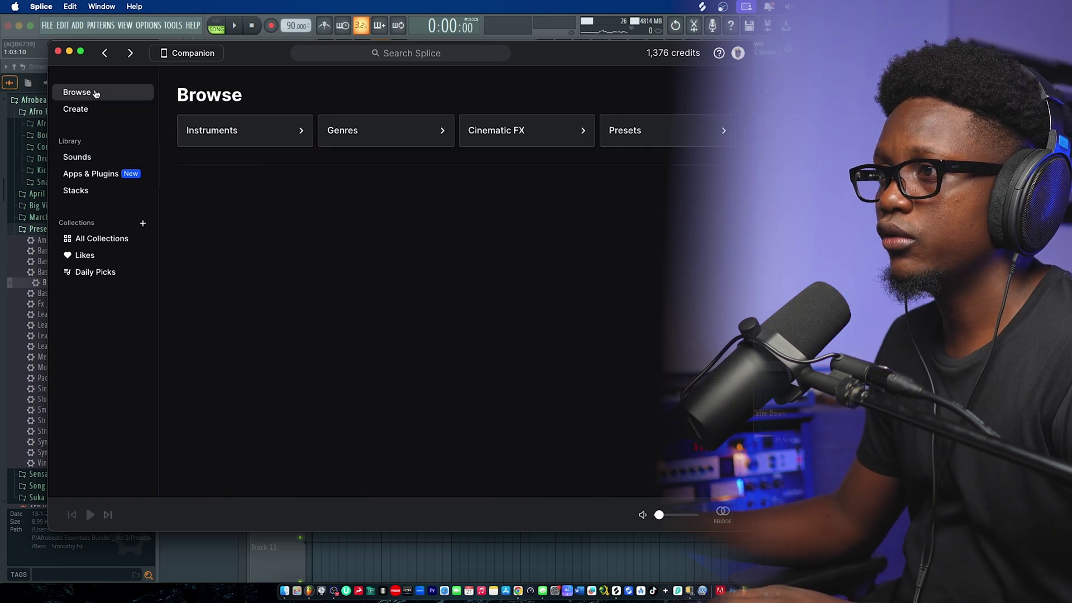
{"action": "left_click", "coordinate": [231, 139]}
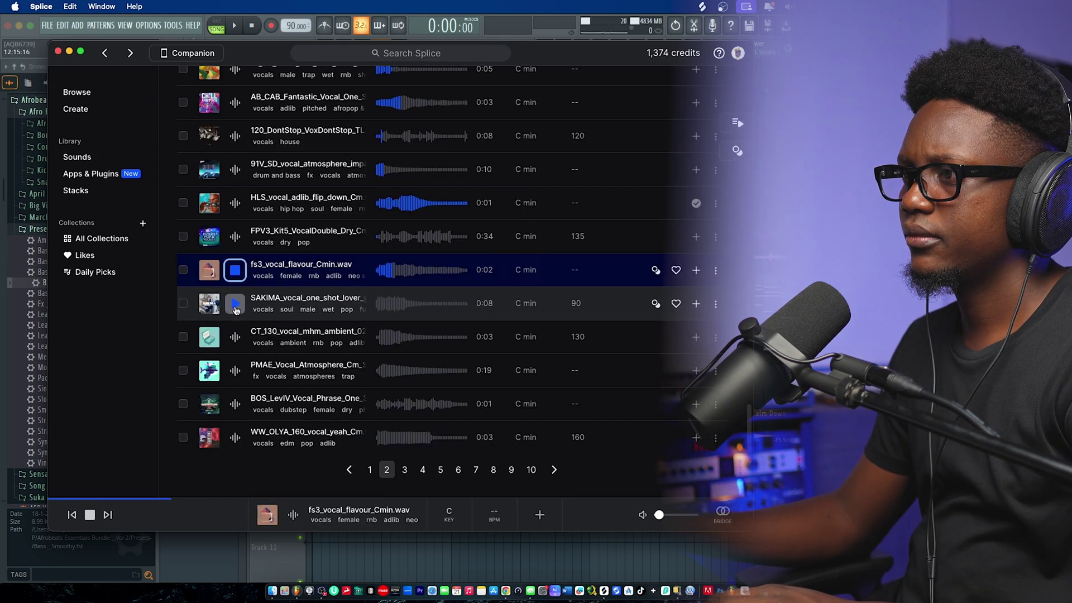
Step: Audition the last five C minor vocal one-shots on results page 2, from SAKIMA_vocal_one_shot_lover to WW_OLYA_160_vocal_yeah
{"action": "left_click", "coordinate": [235, 304]}
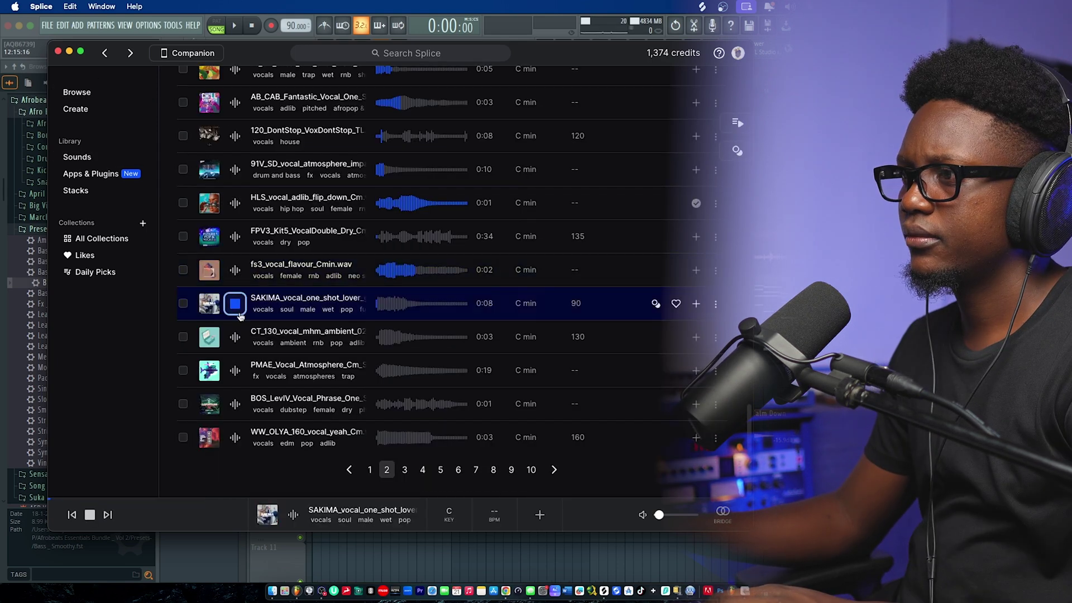
{"action": "left_click", "coordinate": [236, 339]}
{"action": "left_click", "coordinate": [235, 371]}
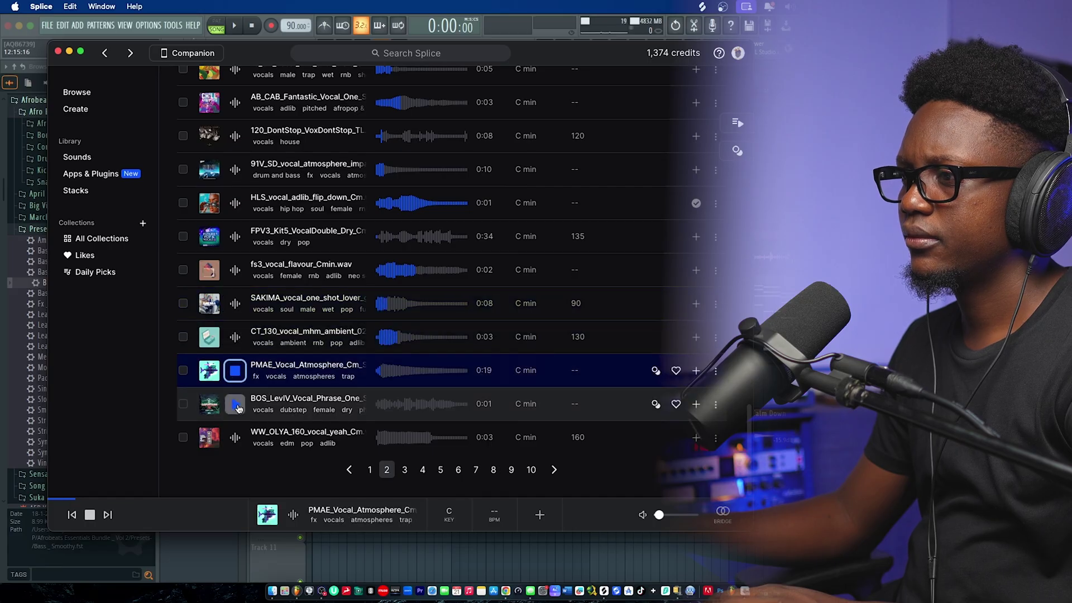
{"action": "left_click", "coordinate": [235, 405]}
{"action": "left_click", "coordinate": [235, 437]}
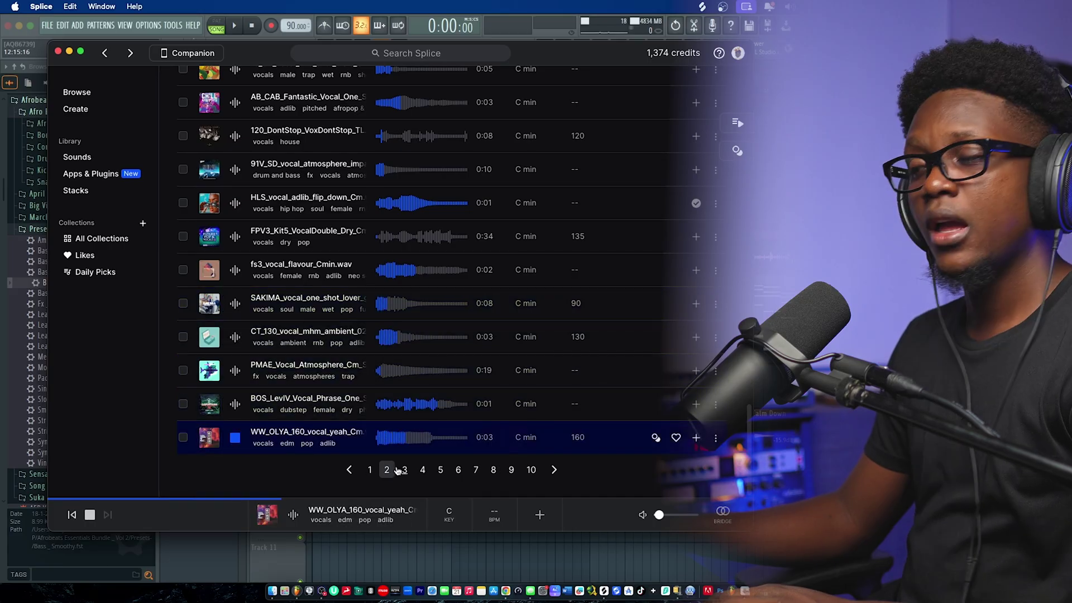
Step: Audition the first vocals on results page 3 and add the DS_ARCANDO_vocal_pitched one-shot to the library
{"action": "left_click", "coordinate": [399, 470]}
{"action": "left_click", "coordinate": [235, 315]}
{"action": "left_click", "coordinate": [235, 348]}
{"action": "left_click", "coordinate": [236, 315]}
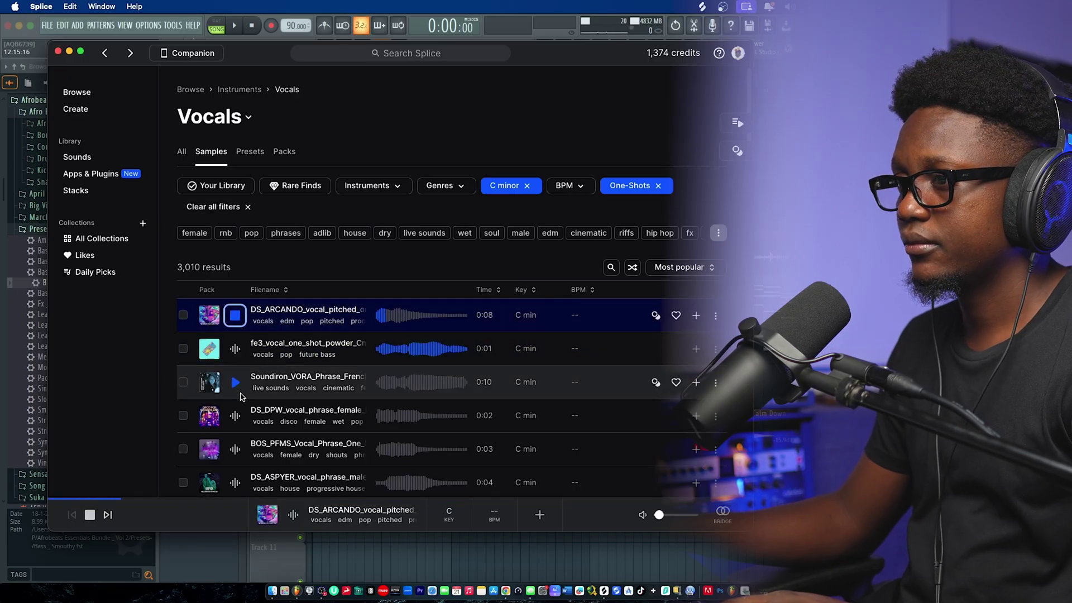
{"action": "left_click", "coordinate": [696, 316]}
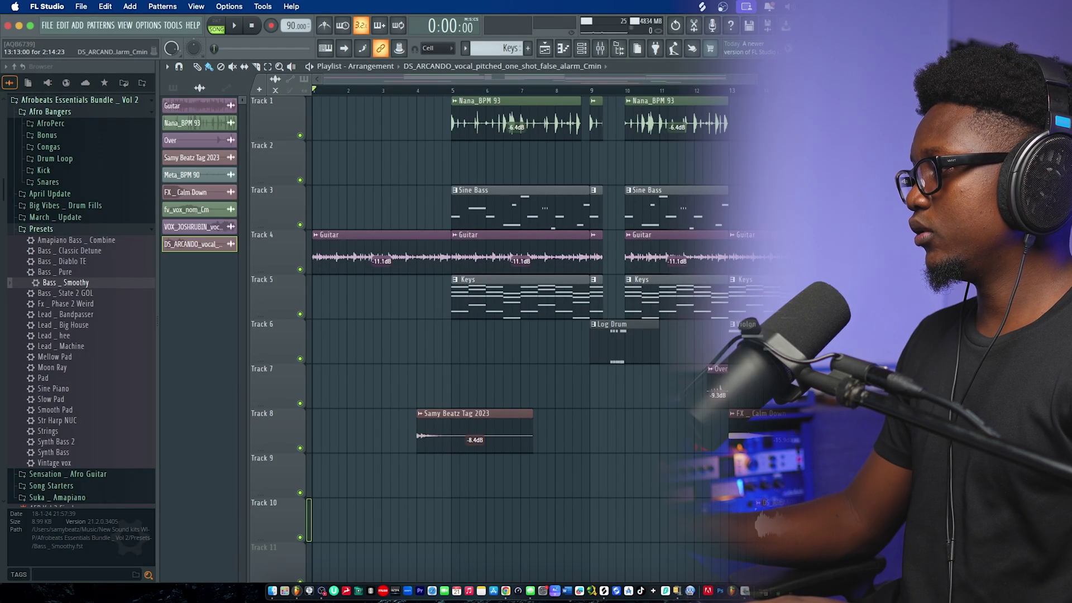
Step: Back in FL Studio, lower the DS_ARCANDO vocal clip's channel volume during playback and save the project
{"action": "left_click", "coordinate": [710, 92]}
{"action": "key", "text": "space"}
{"action": "left_click", "coordinate": [30, 25]}
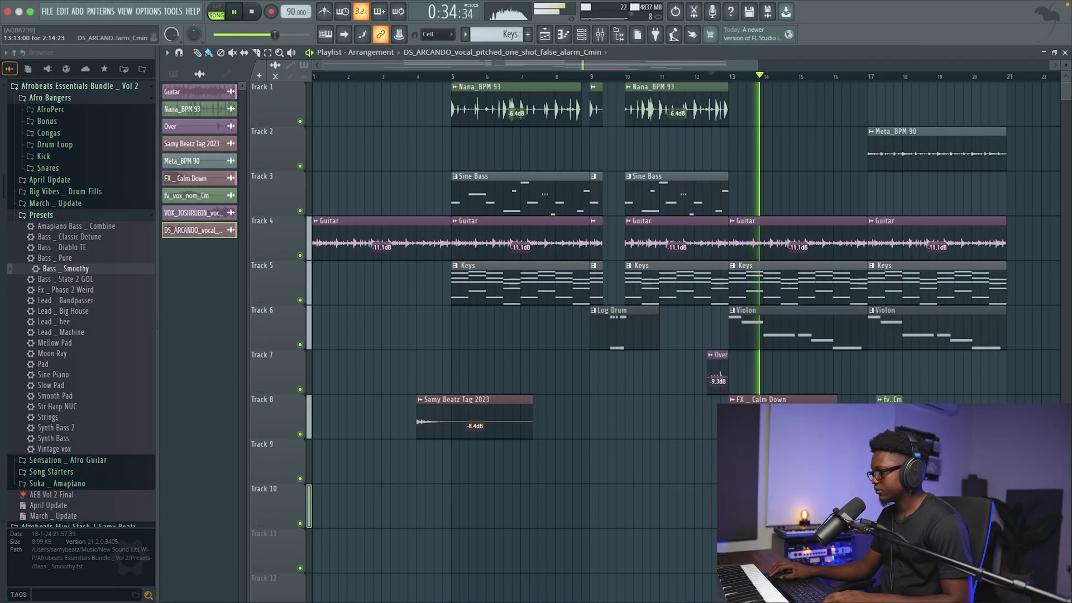
{"action": "double_click", "coordinate": [781, 502]}
{"action": "left_click_drag", "start_coordinate": [425, 151], "coordinate": [425, 192]}
{"action": "left_click", "coordinate": [708, 77]}
{"action": "key", "text": "super+s"}
{"action": "key", "text": "Escape"}
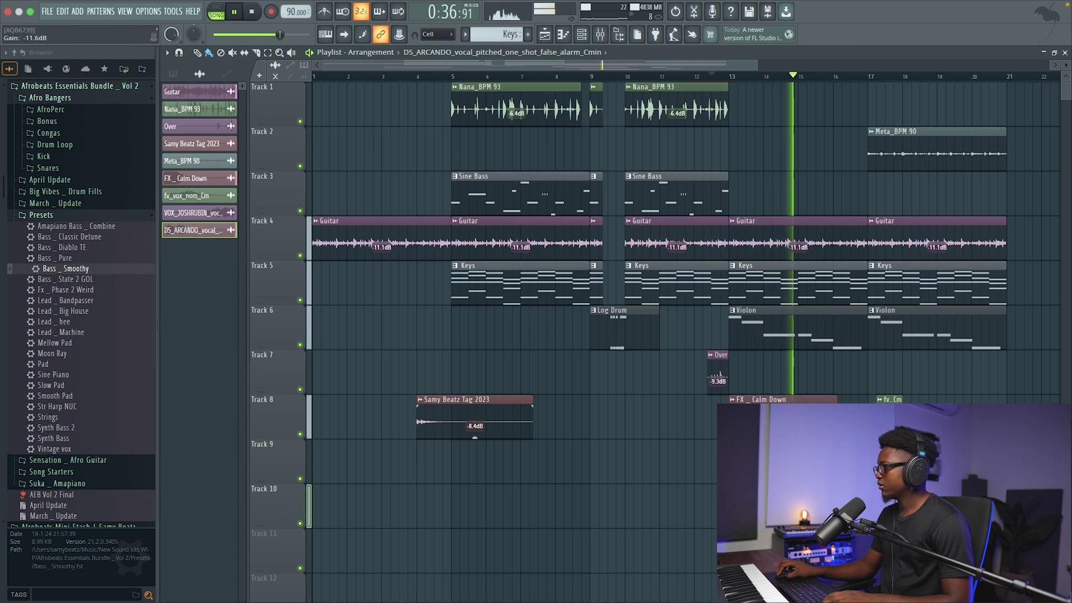
Step: Move the fv_vox_nom_Cm clip from Track 8 to Track 9, lower its channel volume, and replay from around bar 15
{"action": "left_click_drag", "start_coordinate": [885, 399], "coordinate": [886, 444]}
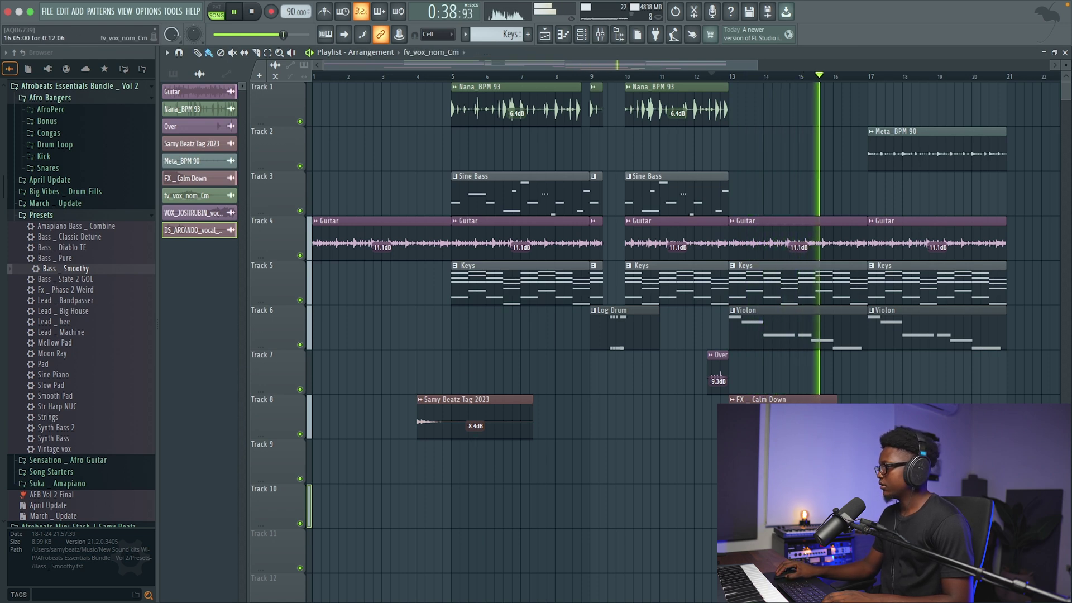
{"action": "double_click", "coordinate": [886, 444]}
{"action": "left_click_drag", "start_coordinate": [396, 122], "coordinate": [396, 150]}
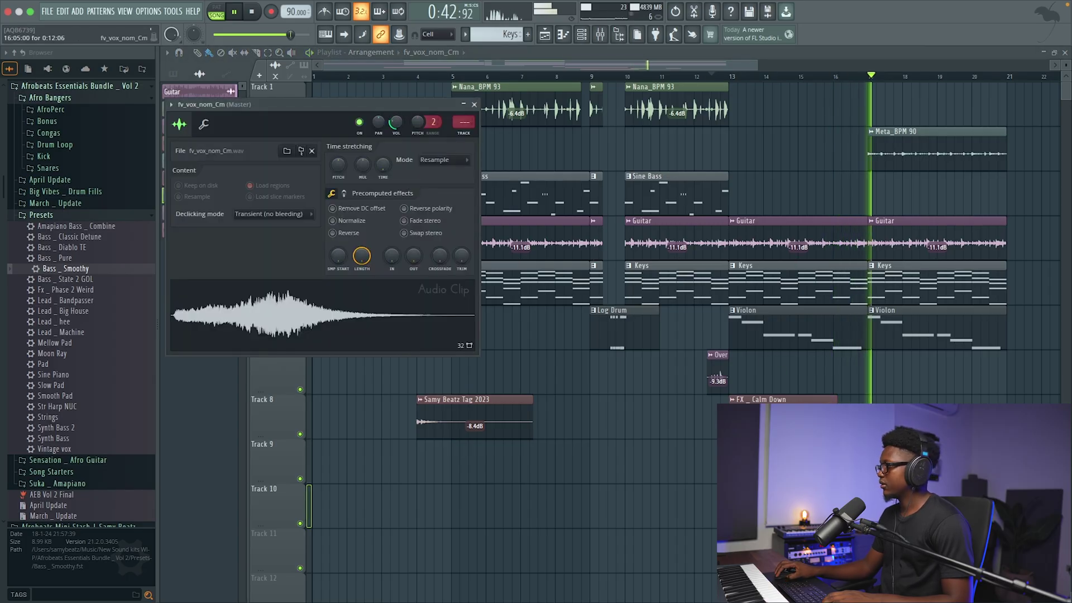
{"action": "key", "text": "space"}
{"action": "key", "text": "Escape"}
{"action": "left_click", "coordinate": [801, 78]}
{"action": "key", "text": "space"}
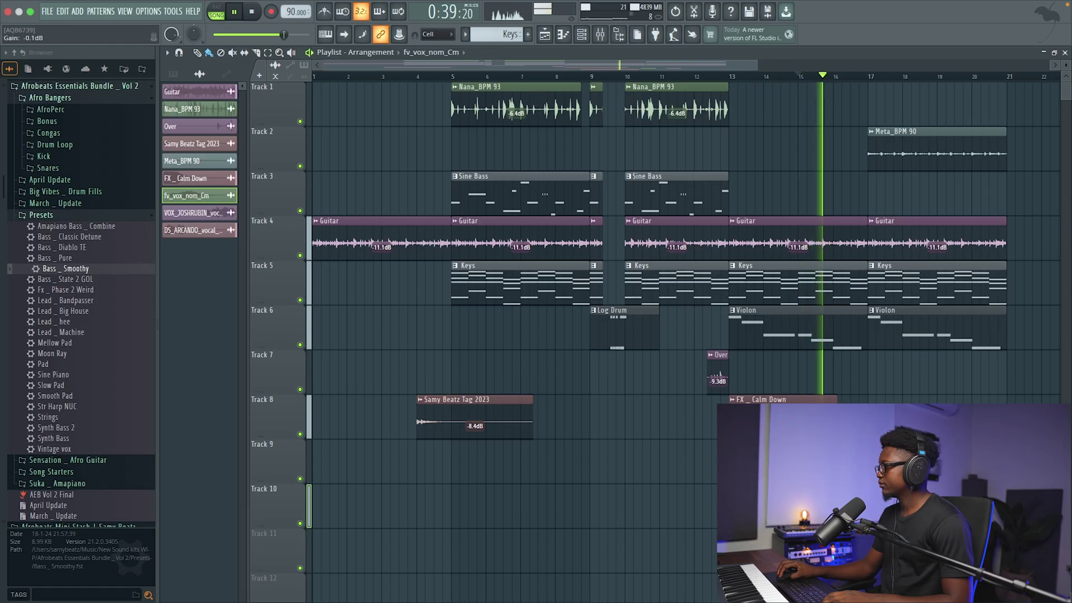
Step: Move the VOX_JOSHRUBIN riser clip on Track 9 back so it ends at bar 10, and stop playback
{"action": "left_click_drag", "start_coordinate": [853, 470], "coordinate": [610, 470]}
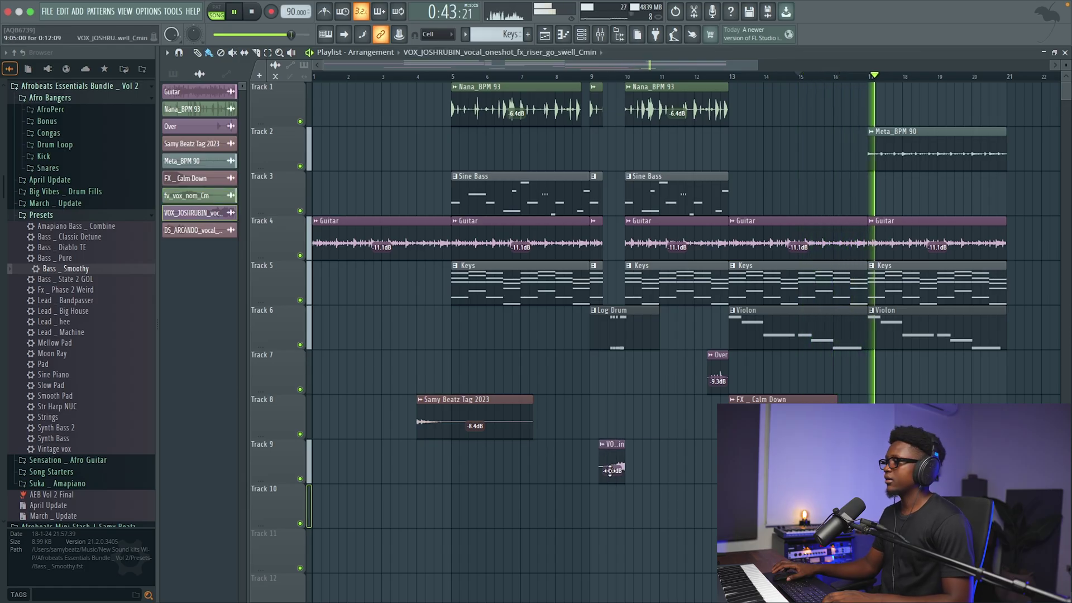
{"action": "key", "text": "space"}
Step: Route the fv_vox_nom_Cm clip to mixer insert 2 and load the LittlePlate reverb in its first effect slot
{"action": "double_click", "coordinate": [871, 466]}
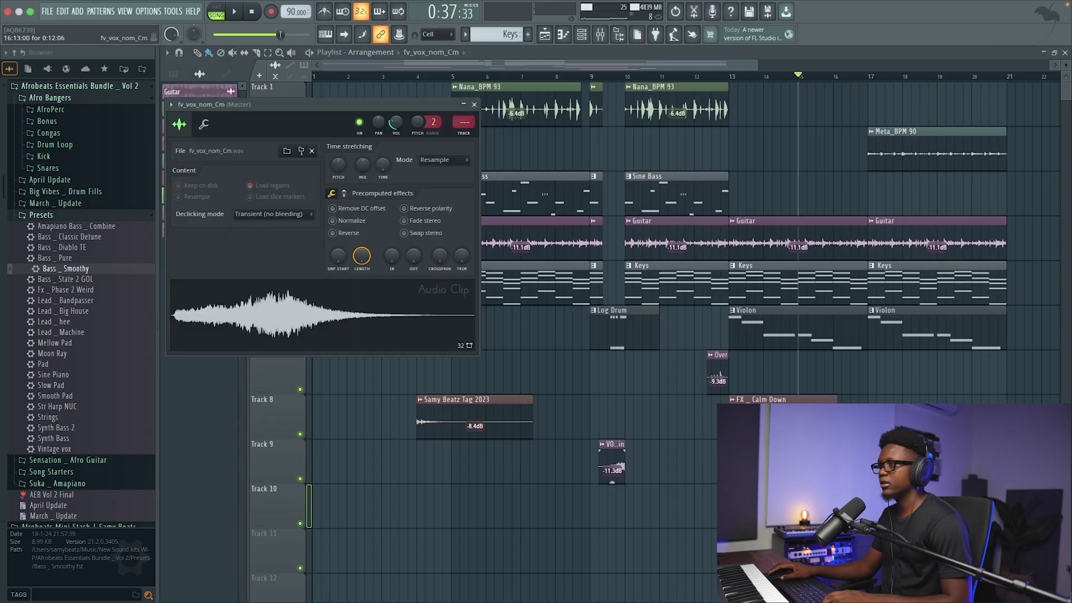
{"action": "left_click", "coordinate": [464, 134]}
{"action": "left_click", "coordinate": [969, 90]}
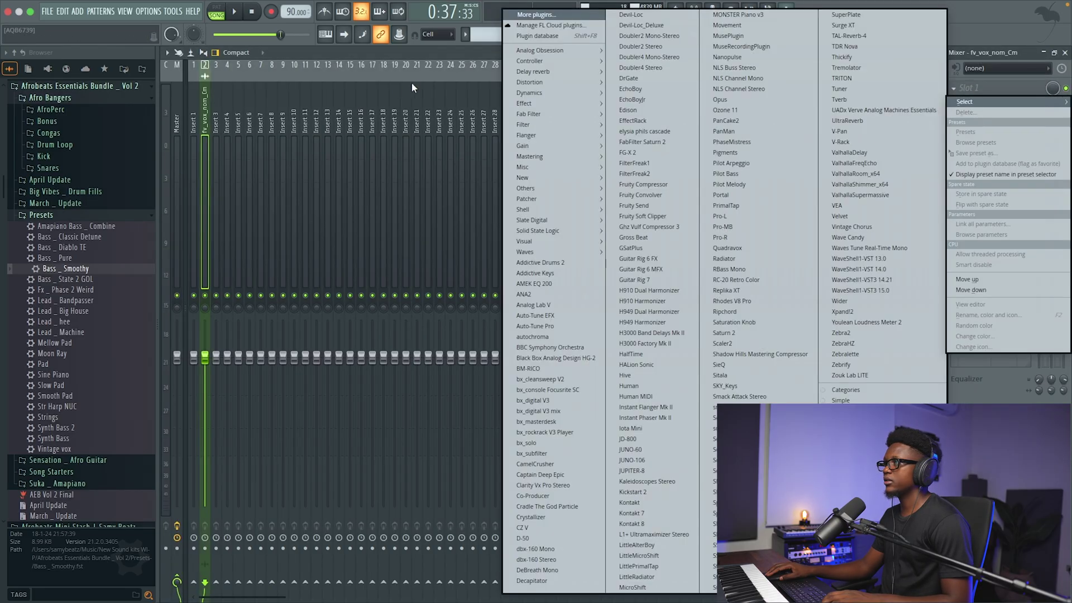
{"action": "mouse_move", "coordinate": [553, 71]}
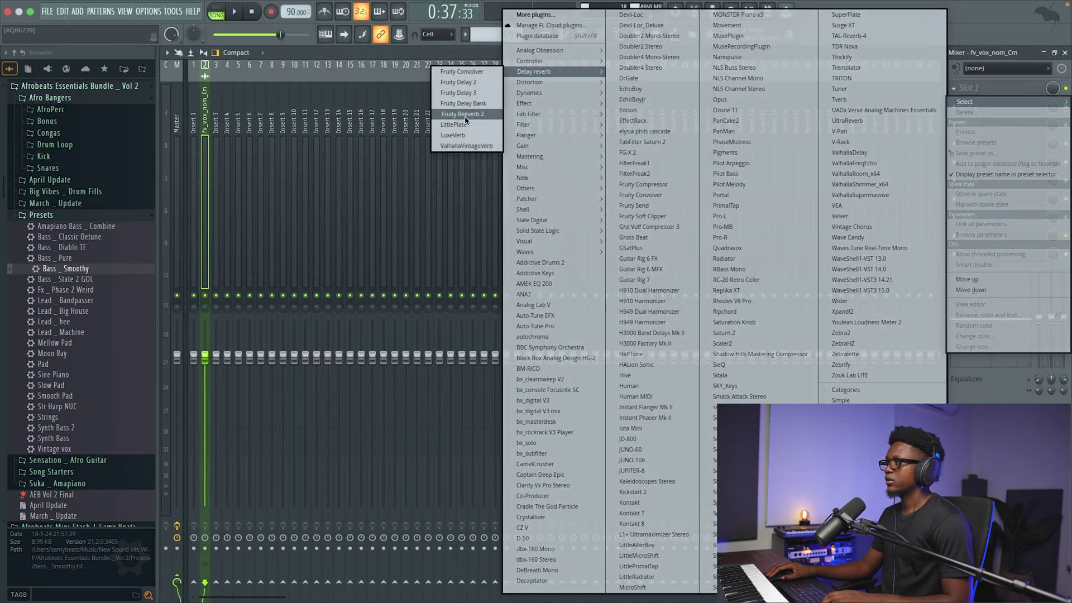
{"action": "left_click", "coordinate": [461, 126]}
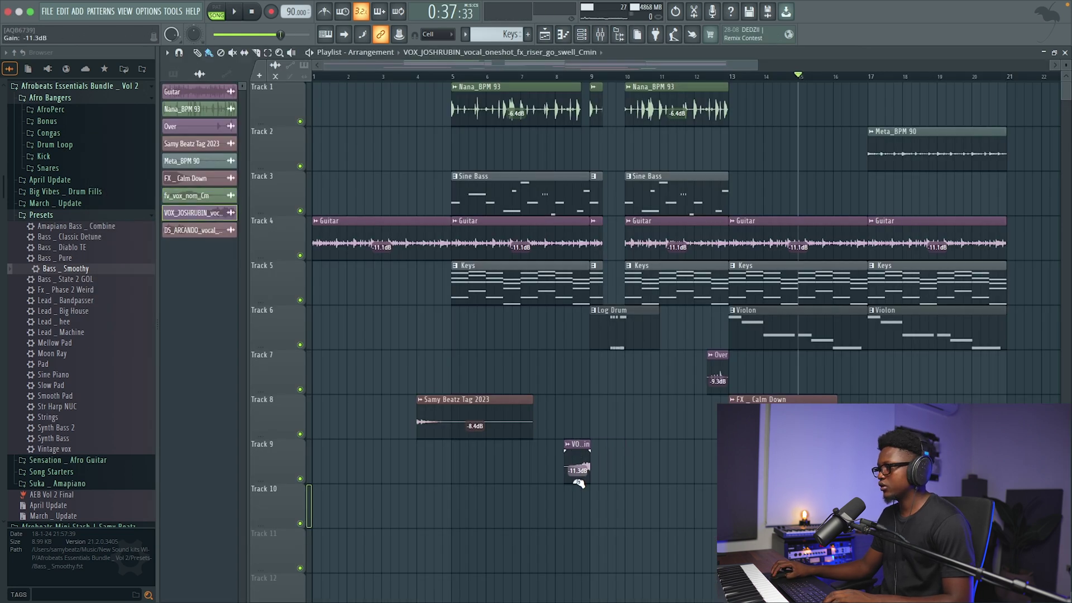
{"action": "left_click", "coordinate": [556, 77]}
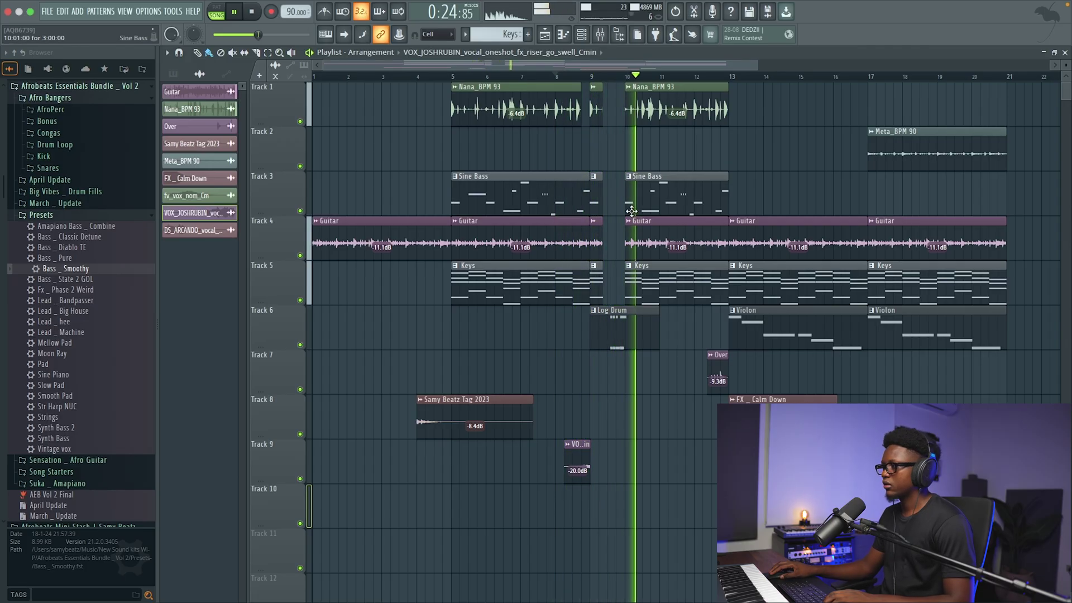
{"action": "key", "text": "space"}
{"action": "key", "text": "space"}
{"action": "left_click_drag", "start_coordinate": [759, 66], "coordinate": [579, 67]}
{"action": "scroll", "coordinate": [755, 205], "scroll_direction": "right", "scroll_amount": 3}
{"action": "key", "text": "space"}
{"action": "scroll", "coordinate": [756, 204], "scroll_direction": "right", "scroll_amount": 5}
{"action": "scroll", "coordinate": [755, 204], "scroll_direction": "down", "scroll_amount": 8}
{"action": "scroll", "coordinate": [755, 204], "scroll_direction": "left", "scroll_amount": 2}
{"action": "scroll", "coordinate": [755, 204], "scroll_direction": "up", "scroll_amount": 3}
{"action": "key", "text": "space"}
{"action": "scroll", "coordinate": [756, 204], "scroll_direction": "up", "scroll_amount": 2}
{"action": "scroll", "coordinate": [756, 204], "scroll_direction": "left", "scroll_amount": 1}
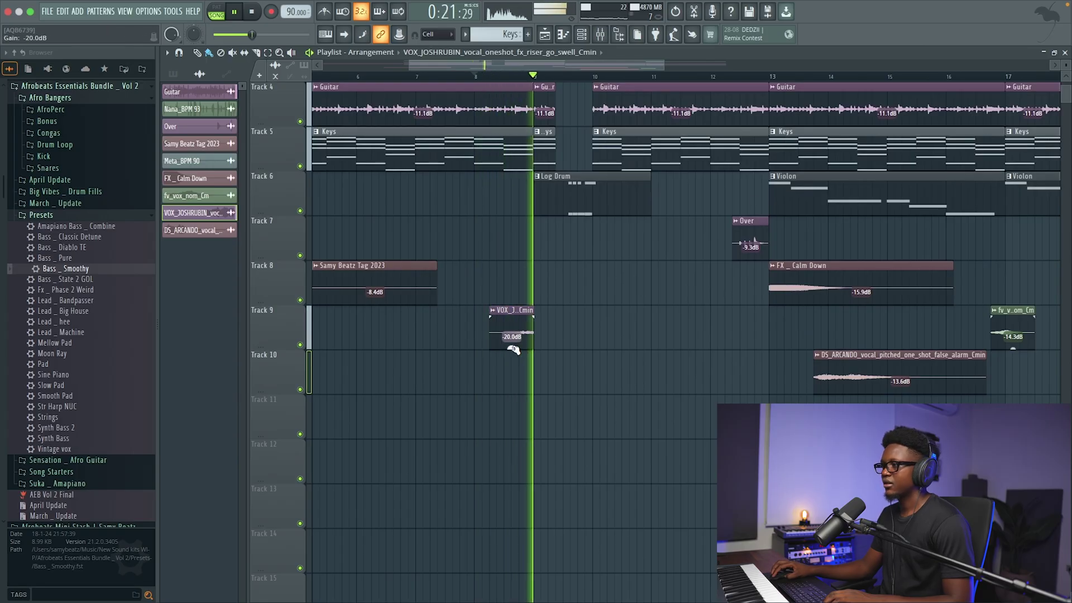
{"action": "key", "text": "space"}
{"action": "key", "text": "space"}
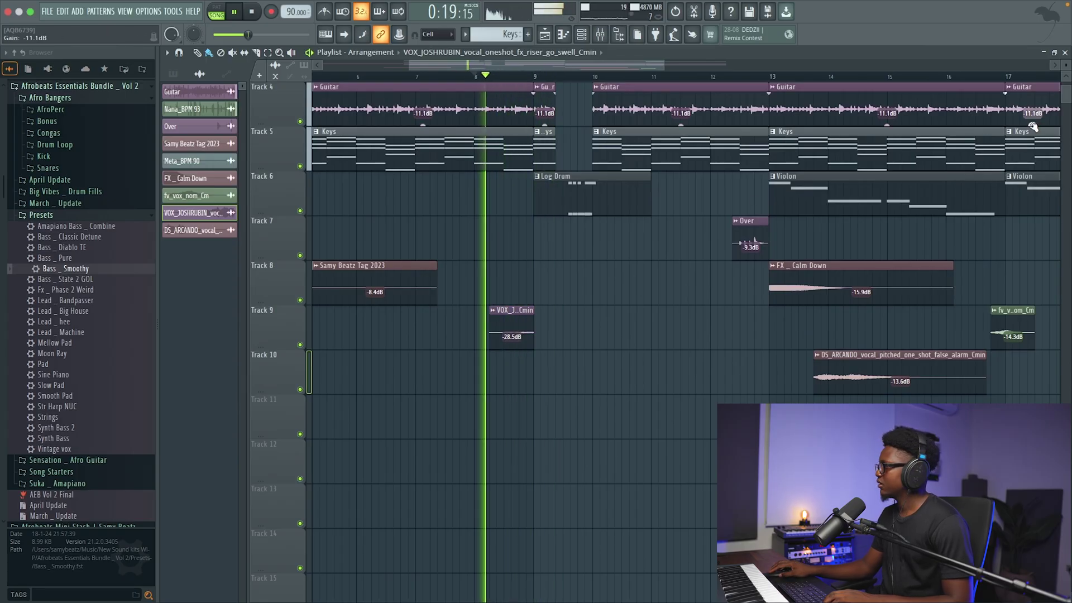
{"action": "scroll", "coordinate": [826, 233], "scroll_direction": "up", "scroll_amount": 2}
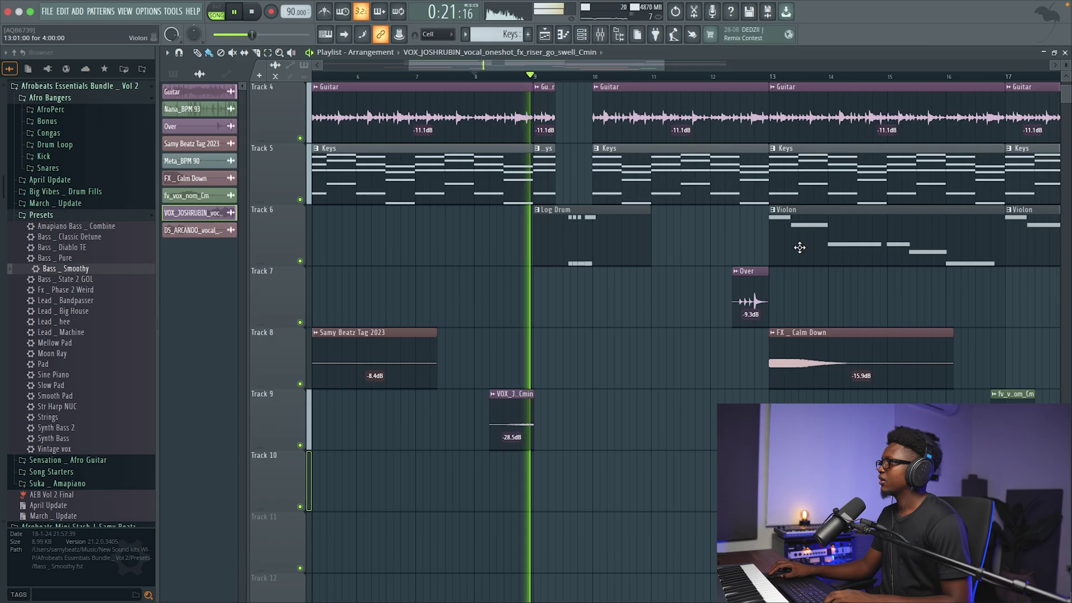
{"action": "key", "text": "space"}
{"action": "key", "text": "space"}
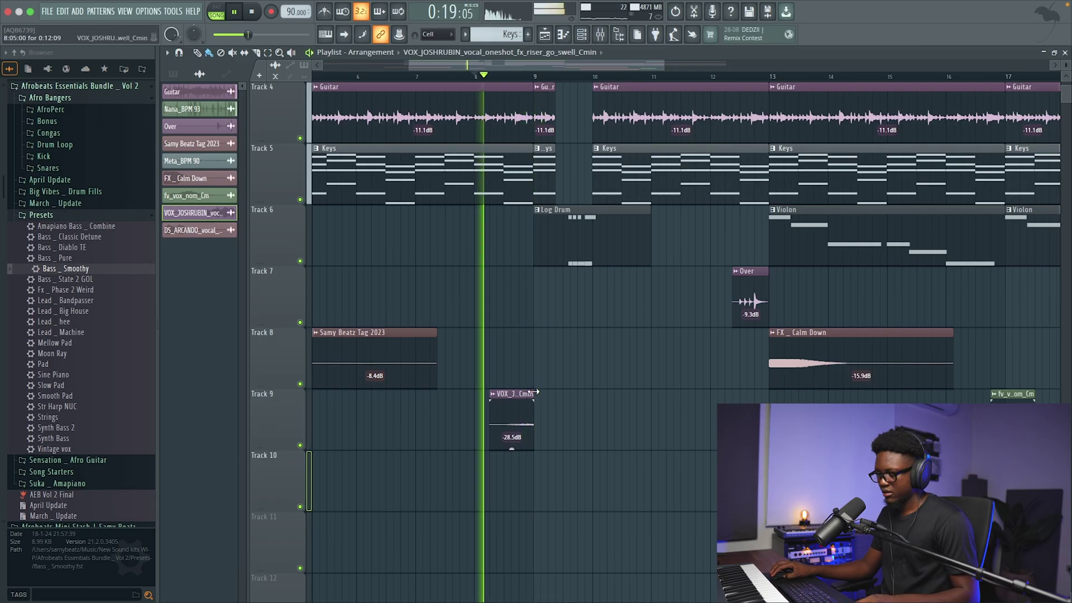
Step: Add a fade-in across the full length of the VOX_JOSHRUBIN riser clip on Track 9 and check it against playback
{"action": "key", "text": "space"}
{"action": "left_click_drag", "start_coordinate": [668, 77], "coordinate": [689, 206]}
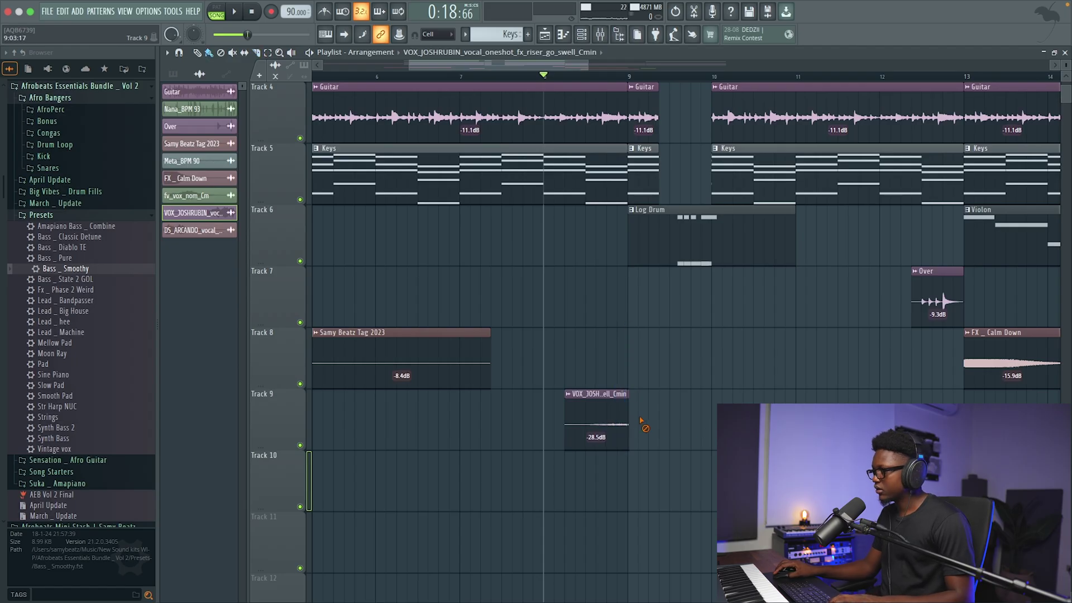
{"action": "key", "text": "space"}
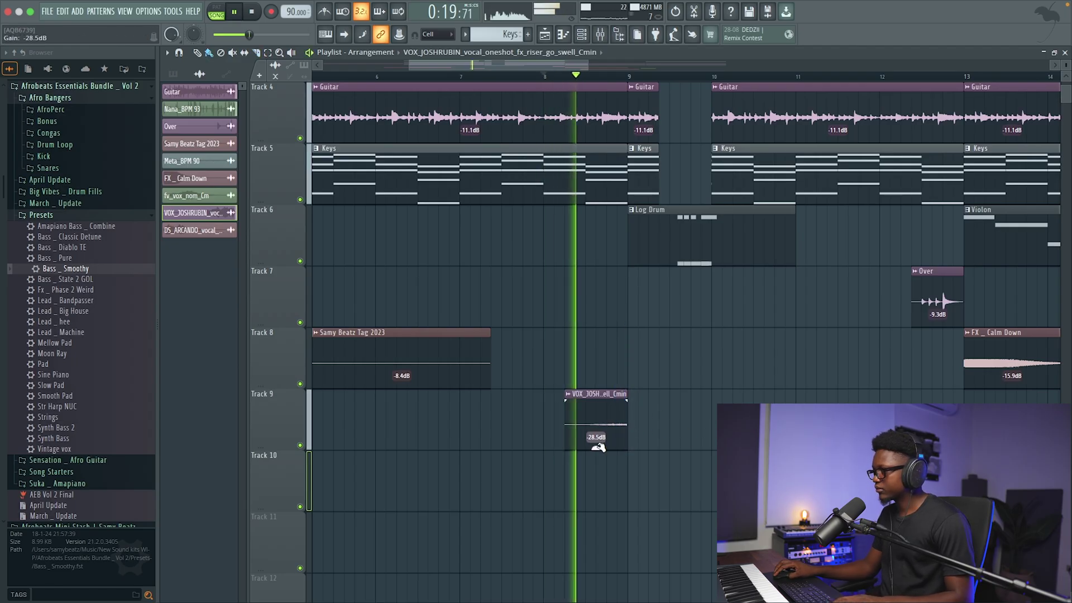
{"action": "left_click_drag", "start_coordinate": [571, 407], "coordinate": [631, 378]}
{"action": "key", "text": "space"}
{"action": "key", "text": "space"}
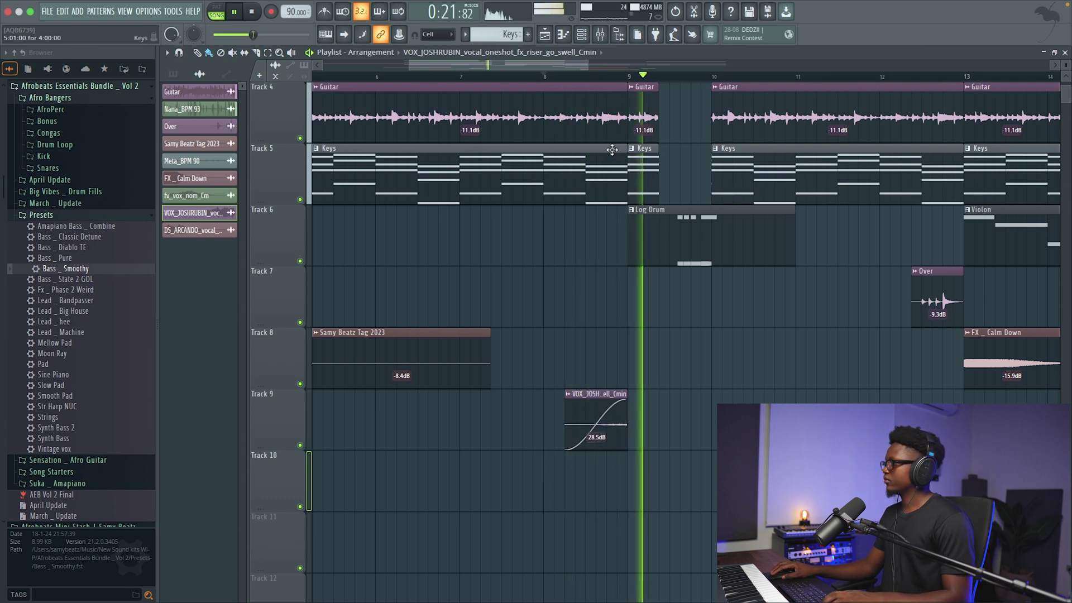
Step: Place the [EmeraldP] Crash4 sample from the AfroHits - Vol 1 Crash folder on Track 11 at bar 9 and start playback
{"action": "scroll", "coordinate": [594, 80], "scroll_direction": "down", "scroll_amount": 4}
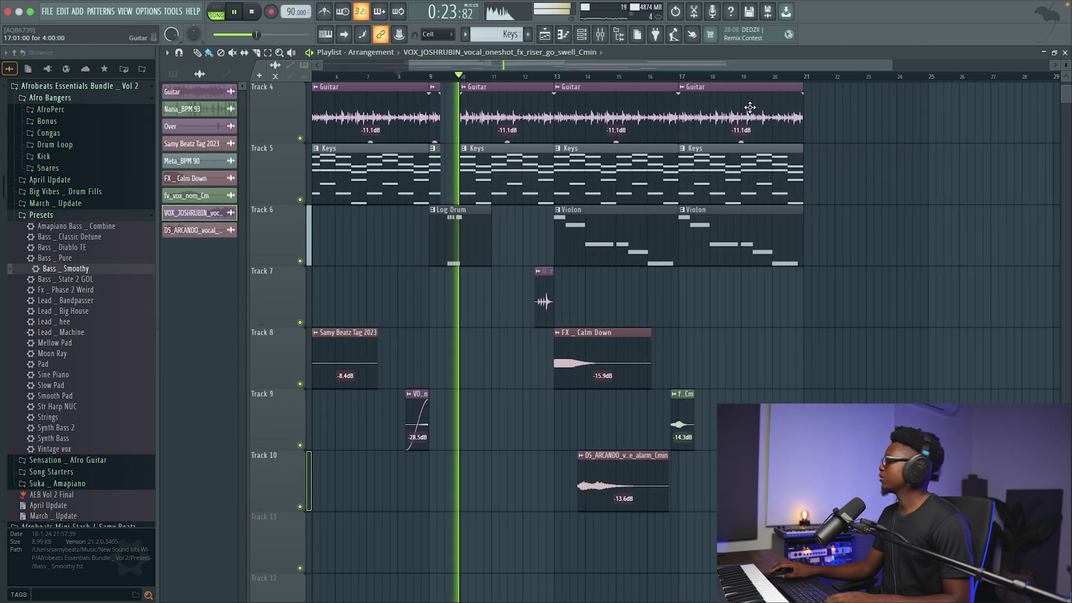
{"action": "left_click_drag", "start_coordinate": [583, 66], "coordinate": [352, 71]}
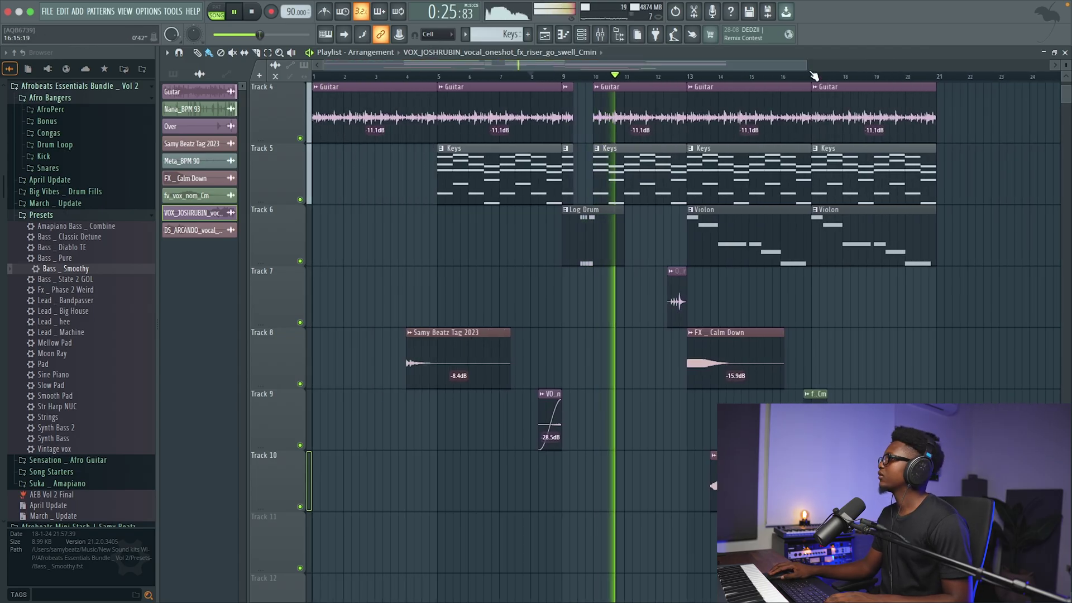
{"action": "left_click_drag", "start_coordinate": [807, 66], "coordinate": [967, 81]}
{"action": "scroll", "coordinate": [966, 81], "scroll_direction": "down", "scroll_amount": 3}
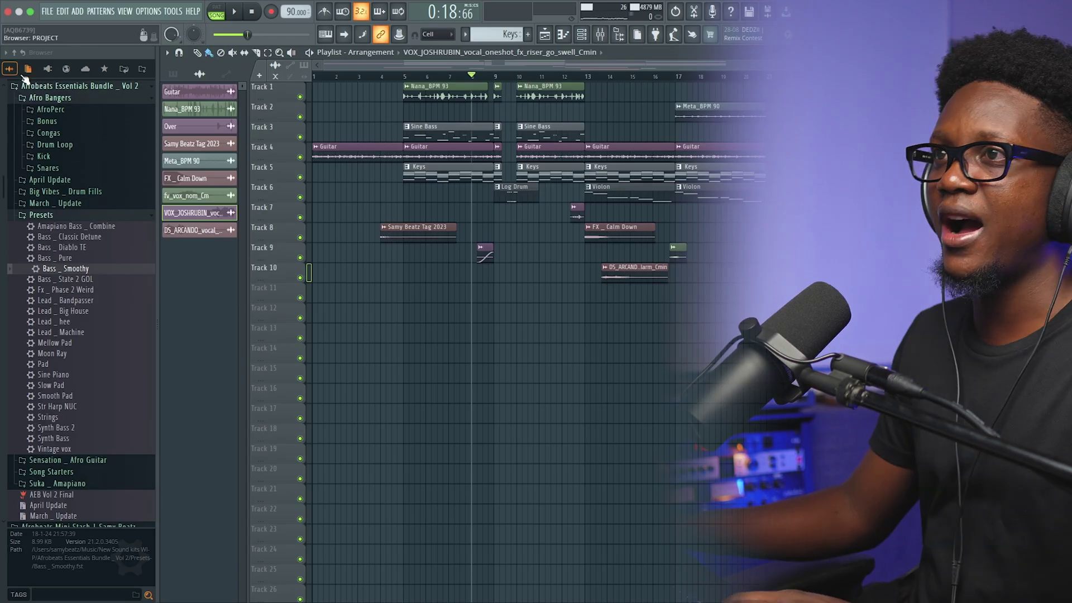
{"action": "left_click", "coordinate": [20, 63]}
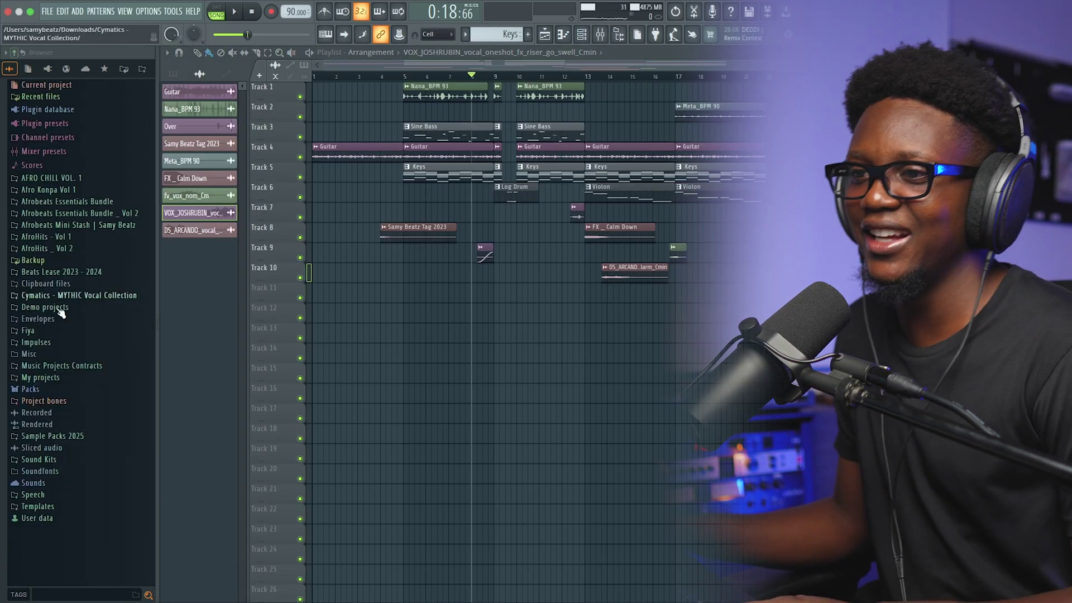
{"action": "left_click", "coordinate": [27, 331]}
{"action": "left_click", "coordinate": [72, 237]}
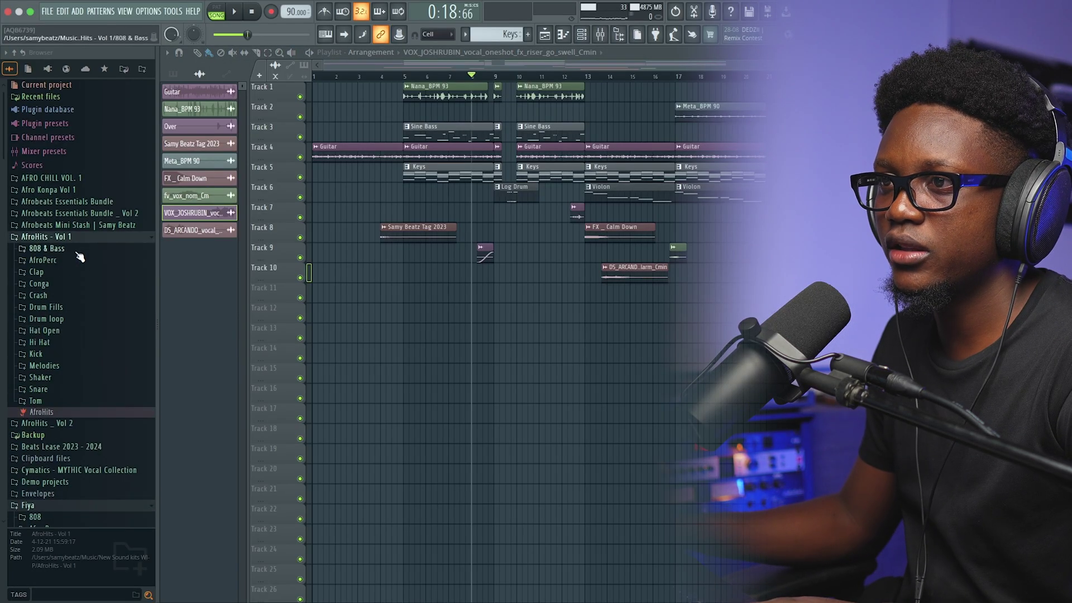
{"action": "left_click", "coordinate": [53, 296]}
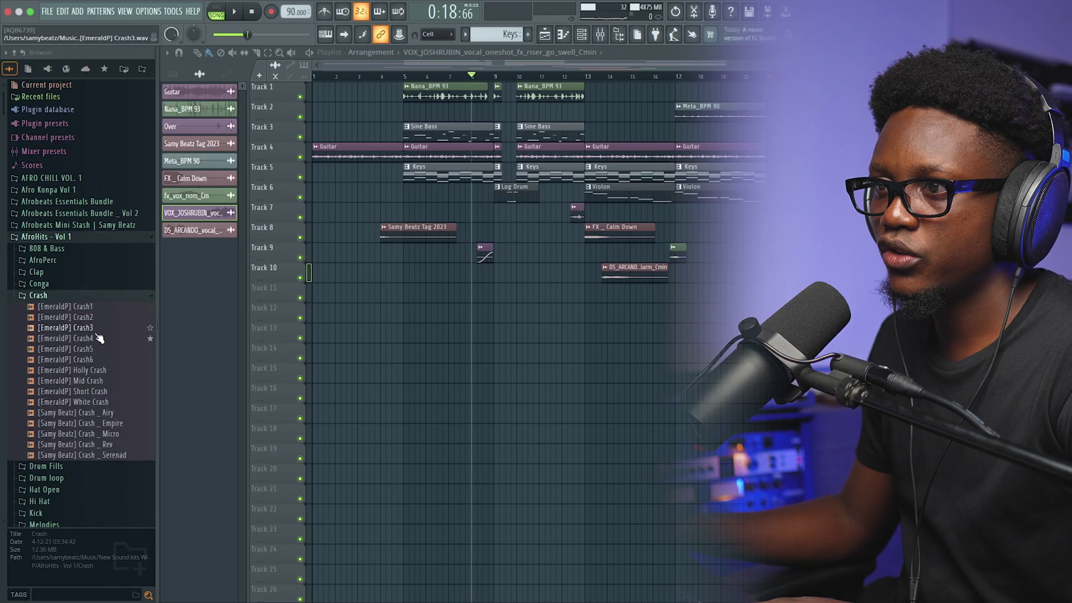
{"action": "left_click_drag", "start_coordinate": [447, 302], "coordinate": [502, 290]}
{"action": "key", "text": "space"}
Step: Route the [EmeraldP] Crash4 clip to mixer insert 3 and load Fruity Delay 3 as an effect on that insert
{"action": "double_click", "coordinate": [504, 289]}
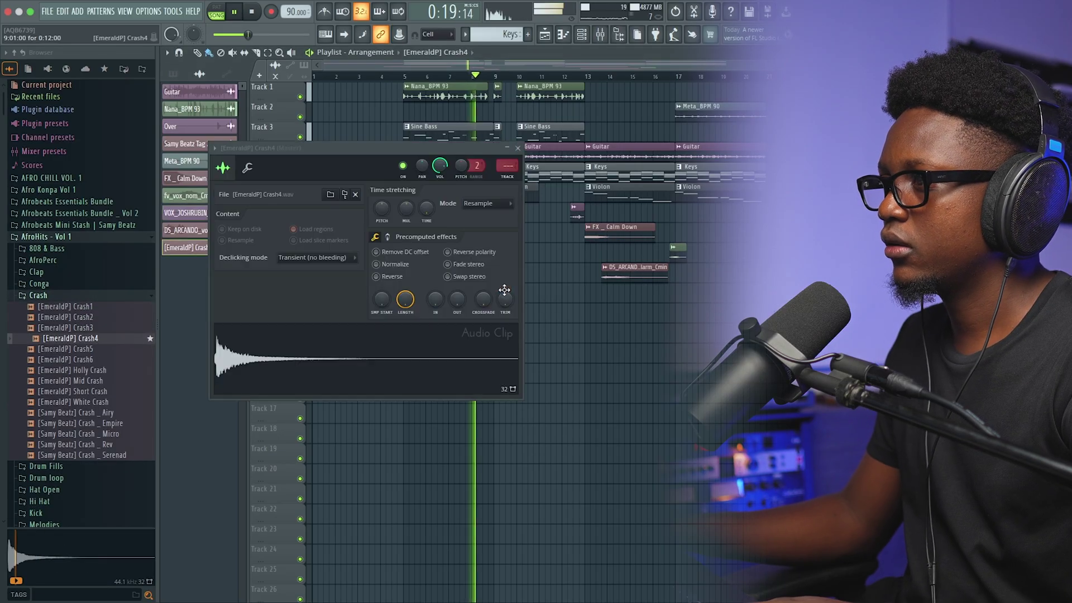
{"action": "double_click", "coordinate": [503, 169]}
{"action": "left_click", "coordinate": [948, 90]}
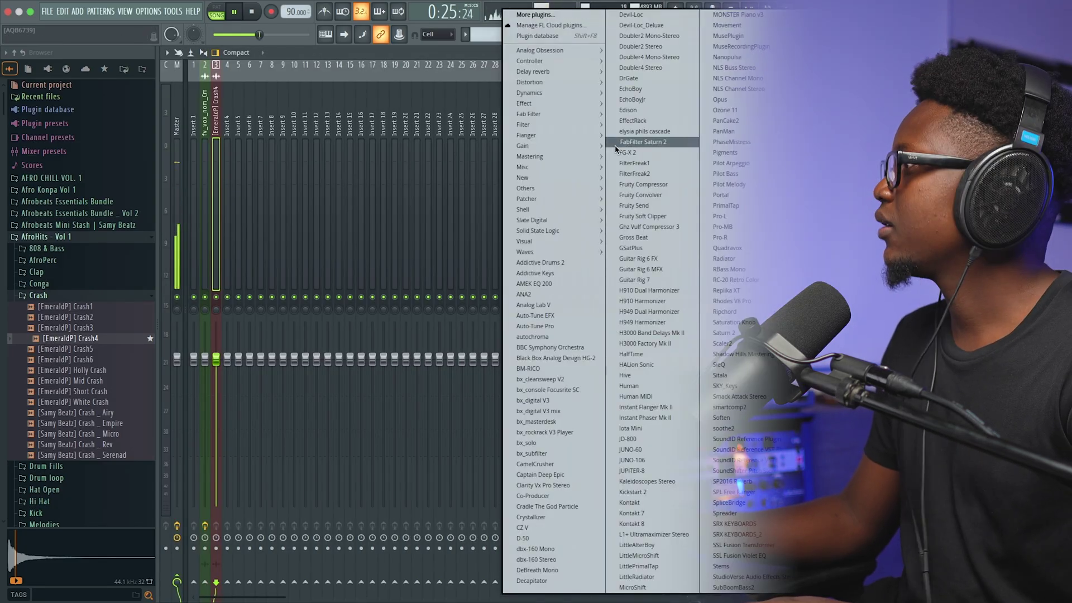
{"action": "mouse_move", "coordinate": [538, 74]}
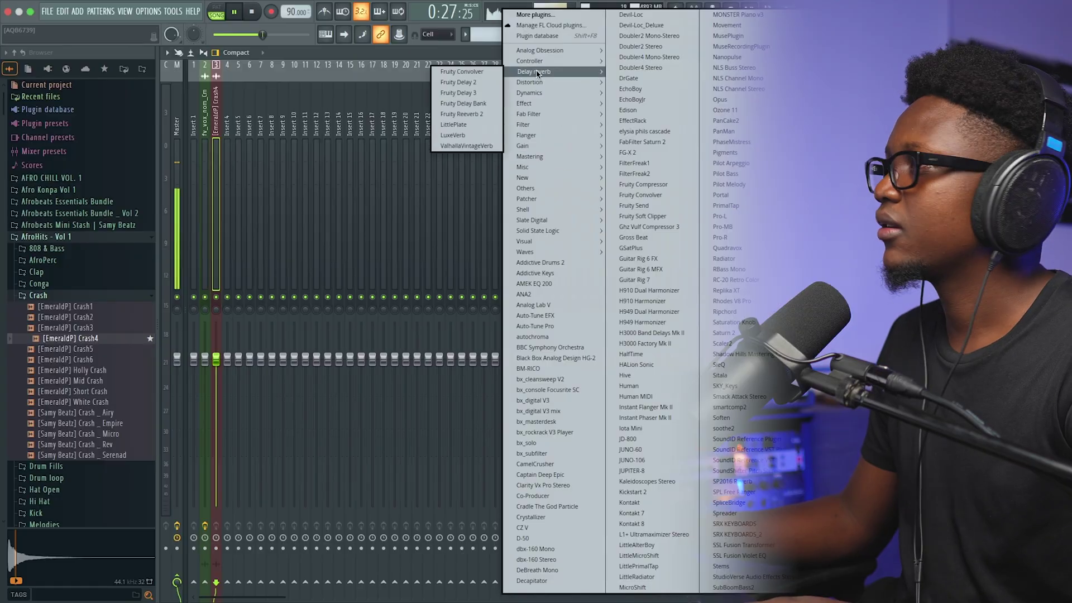
{"action": "left_click", "coordinate": [482, 94]}
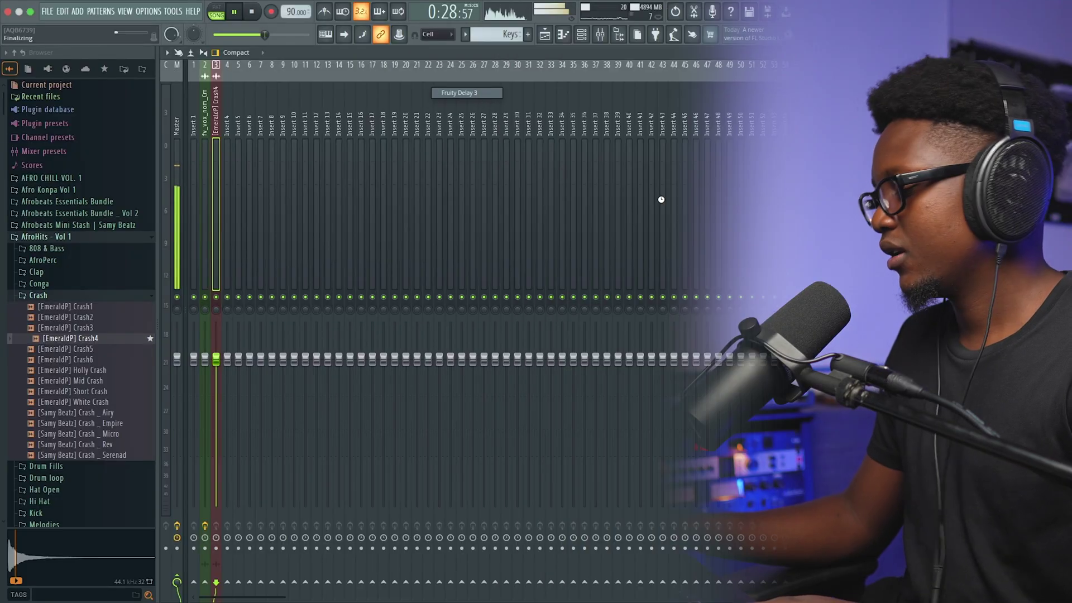
Step: Lower the wet output level of Fruity Delay 3 on the crash and check it against playback in the playlist
{"action": "key", "text": "space"}
{"action": "left_click_drag", "start_coordinate": [567, 140], "coordinate": [566, 179]}
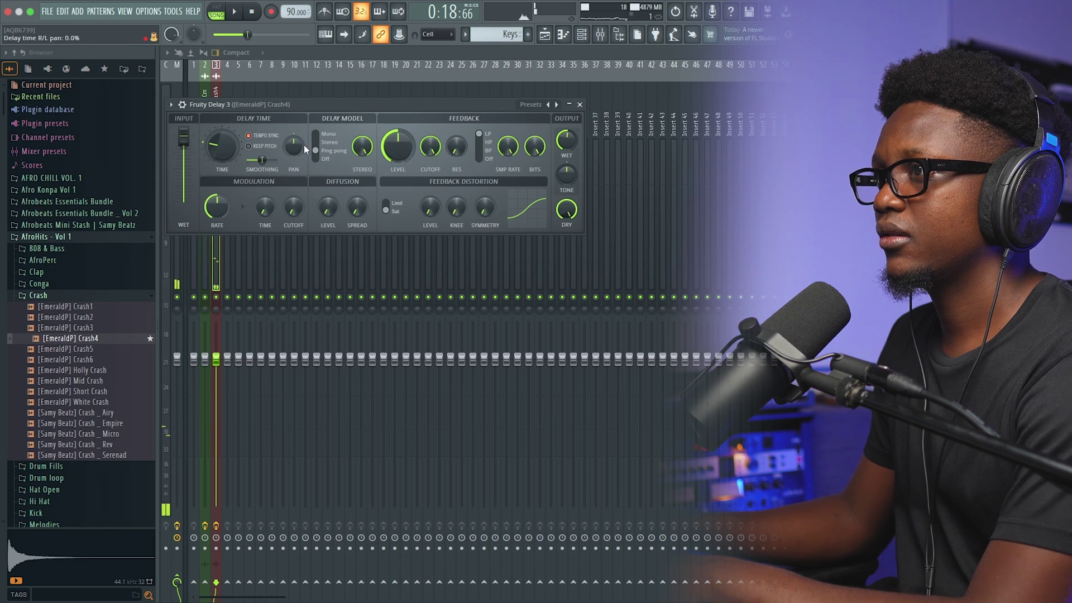
{"action": "left_click", "coordinate": [580, 104]}
{"action": "key", "text": "space"}
{"action": "left_click", "coordinate": [1065, 53]}
{"action": "left_click", "coordinate": [515, 142]}
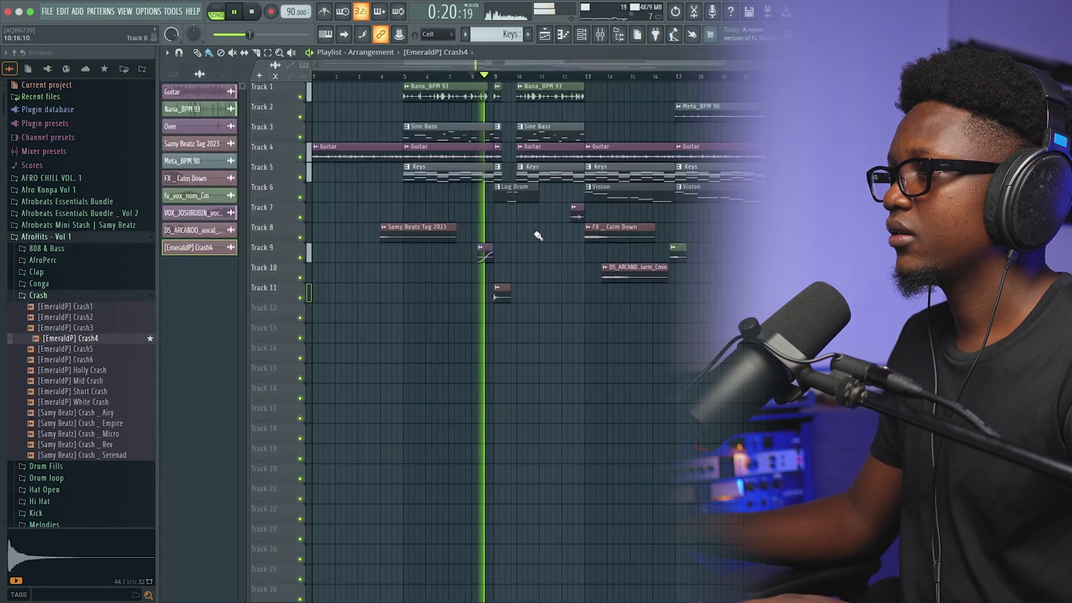
Step: Move the [EmeraldP] Crash4 clip on Track 11 to the start of bar 10 and save the project
{"action": "left_click_drag", "start_coordinate": [505, 291], "coordinate": [527, 291]}
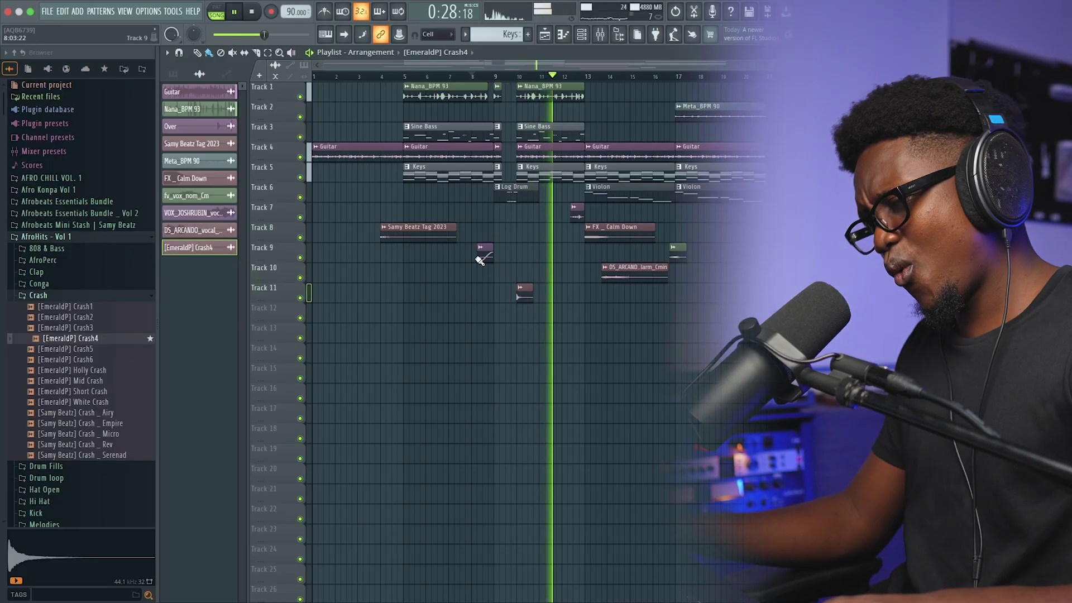
{"action": "key", "text": "super+s"}
{"action": "left_click", "coordinate": [639, 383]}
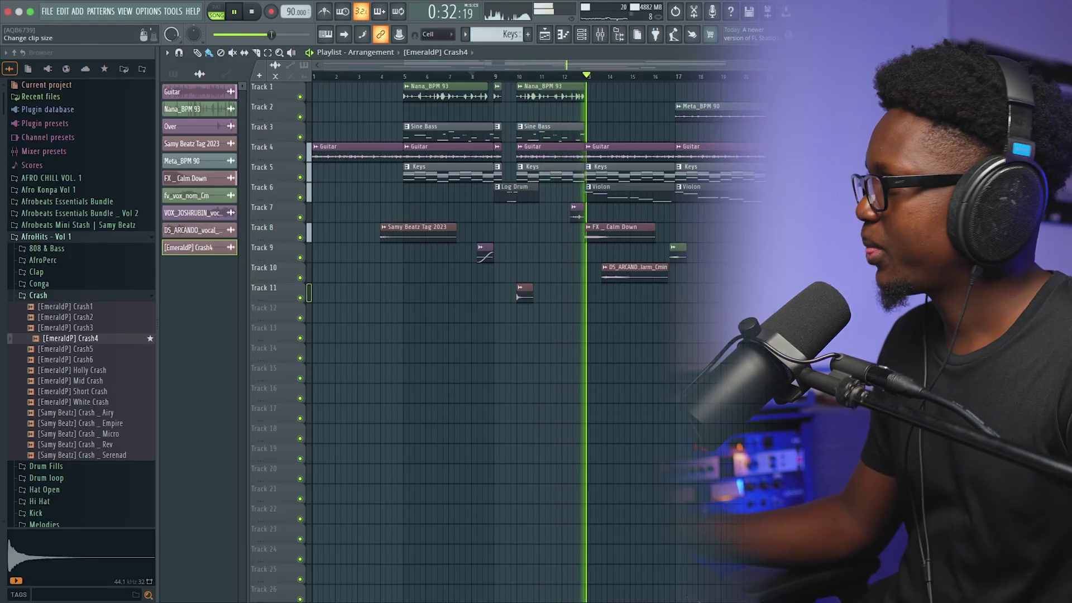
Step: Inspect the FX _ Calm Down clip's channel settings and review the arrangement with the playlist tracks enlarged
{"action": "left_click_drag", "start_coordinate": [1065, 76], "coordinate": [1065, 90]}
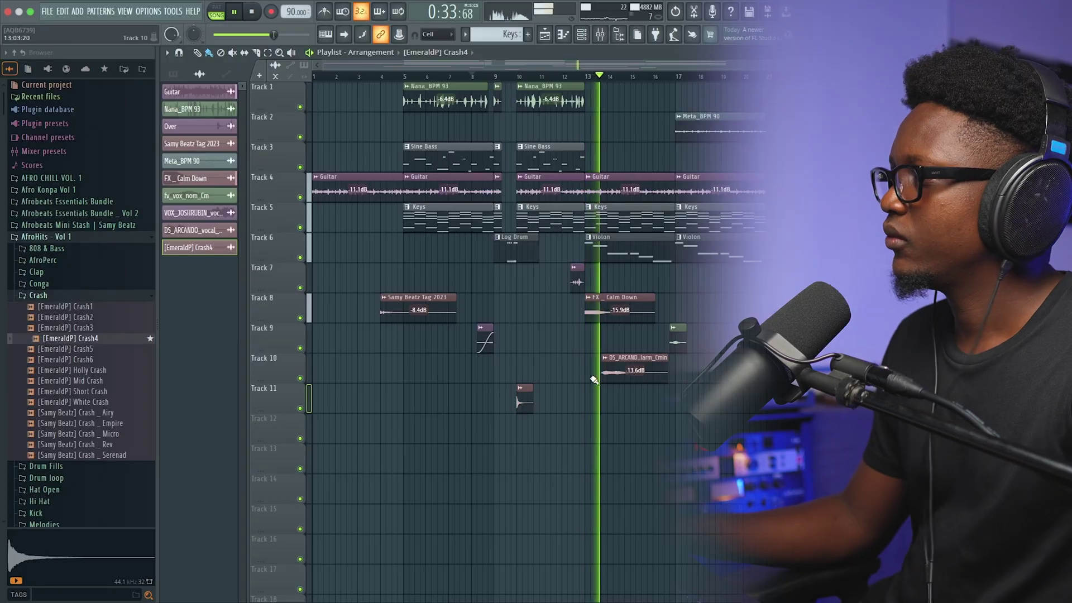
{"action": "double_click", "coordinate": [614, 304]}
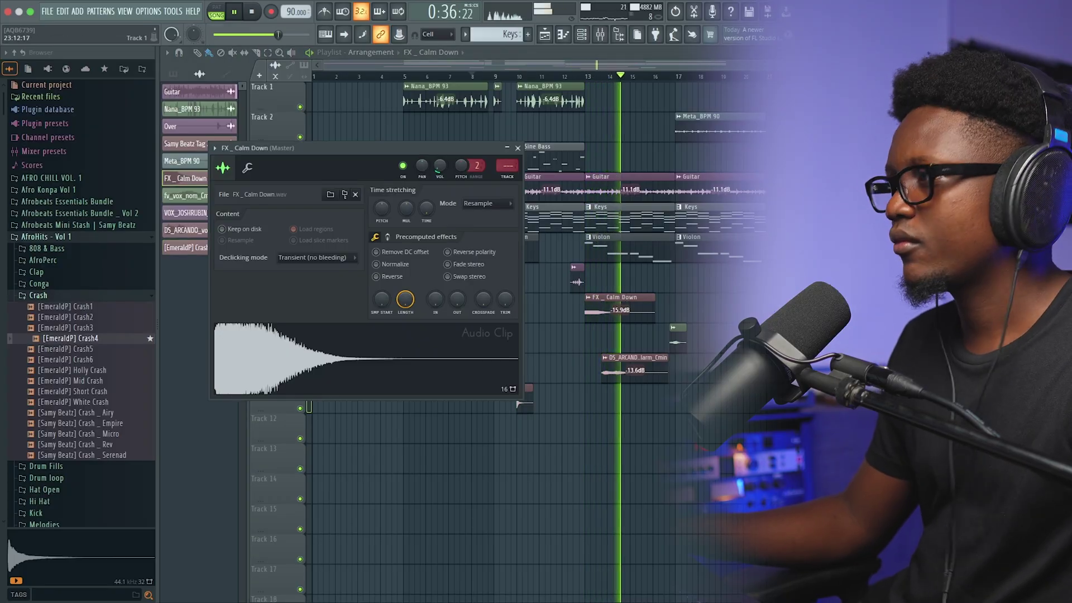
{"action": "left_click_drag", "start_coordinate": [1055, 65], "coordinate": [1065, 65]}
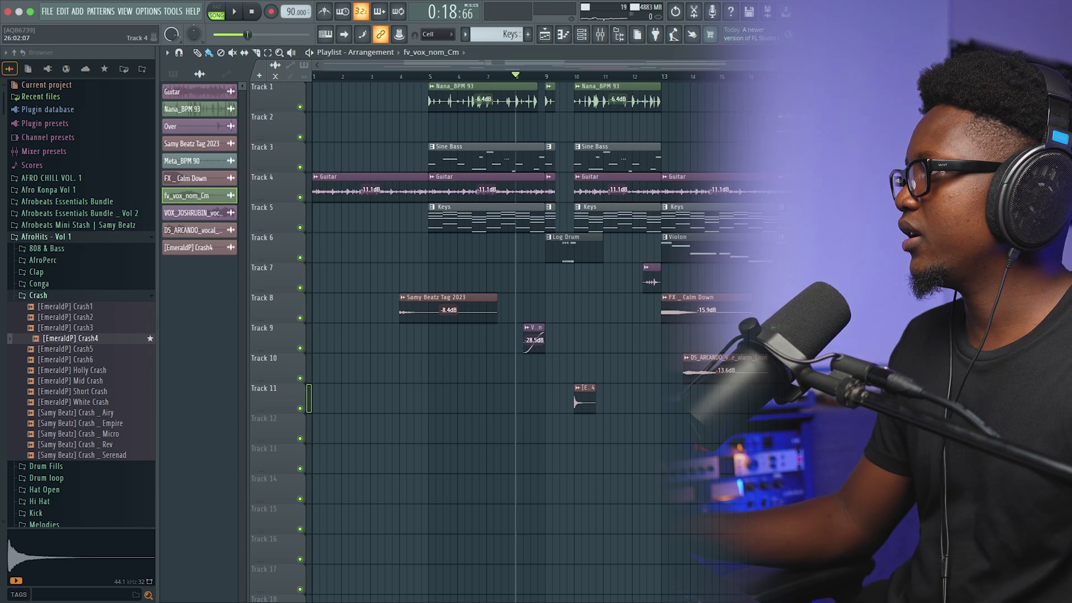
{"action": "scroll", "coordinate": [503, 279], "scroll_direction": "up", "scroll_amount": 2}
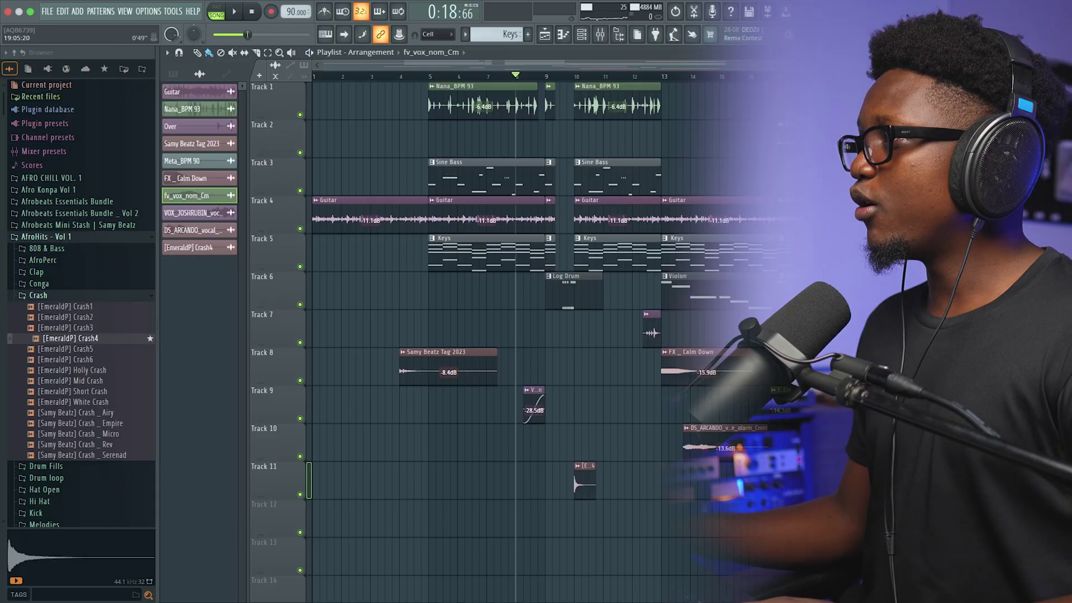
{"action": "left_click_drag", "start_coordinate": [844, 65], "coordinate": [790, 65]}
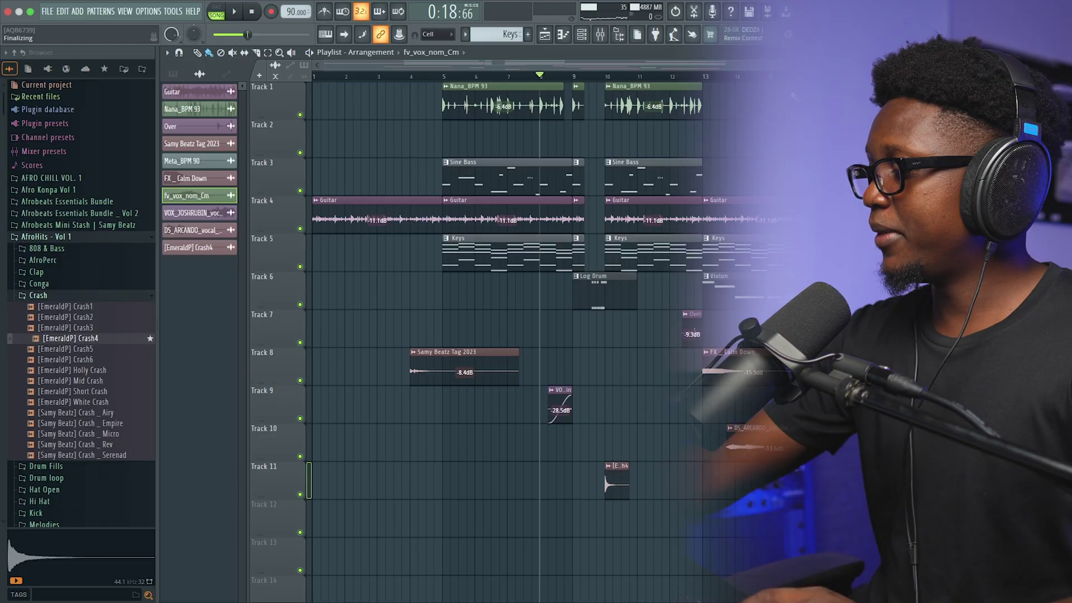
Step: Play the arrangement through to its end near bar 21 and stop playback
{"action": "key", "text": "space"}
{"action": "key", "text": "space"}
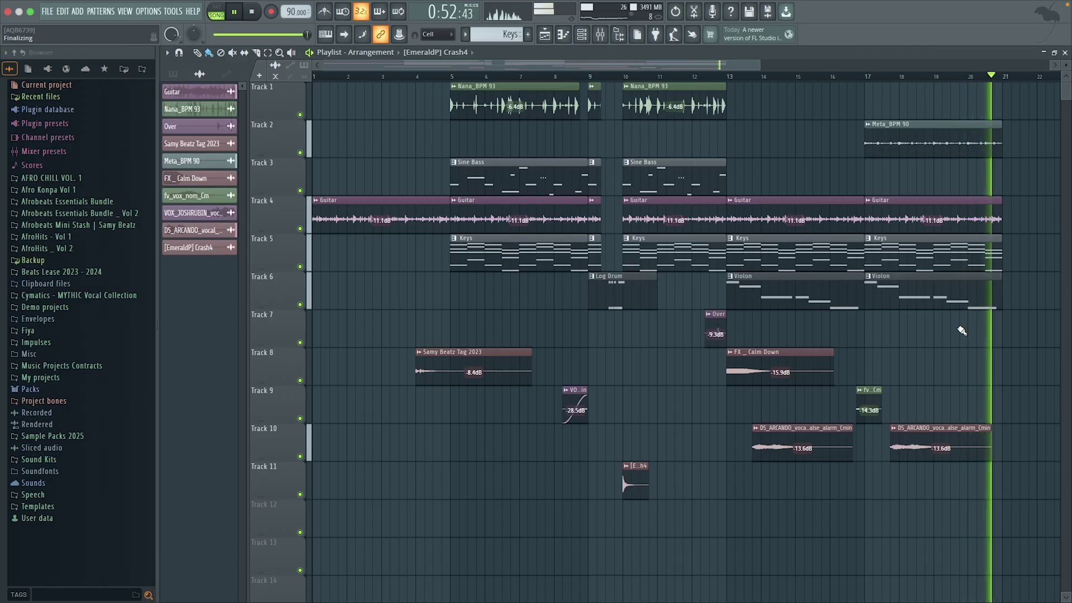
{"action": "key", "text": "space"}
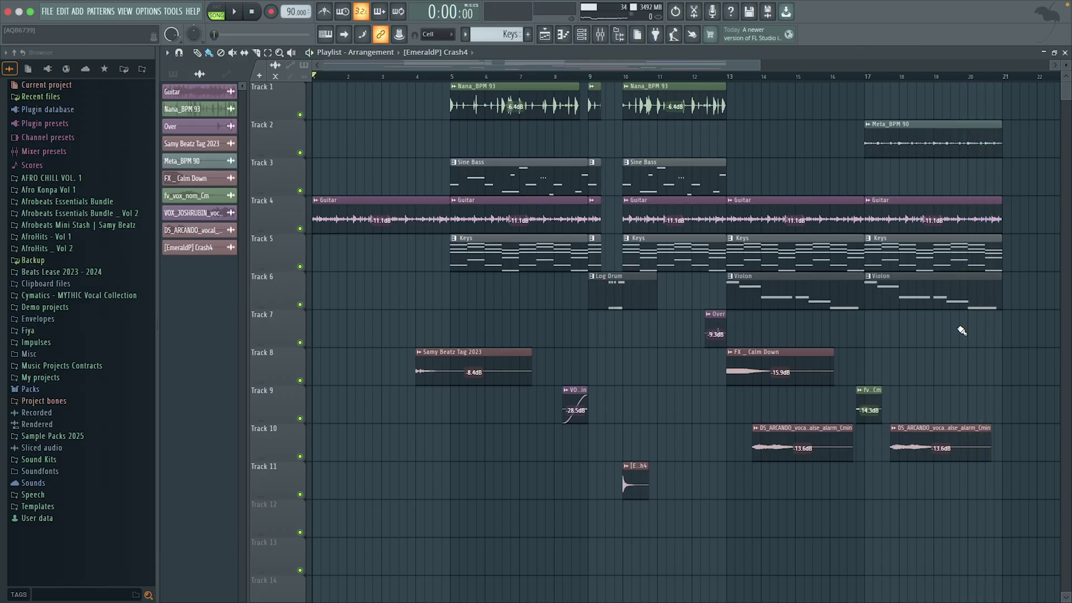